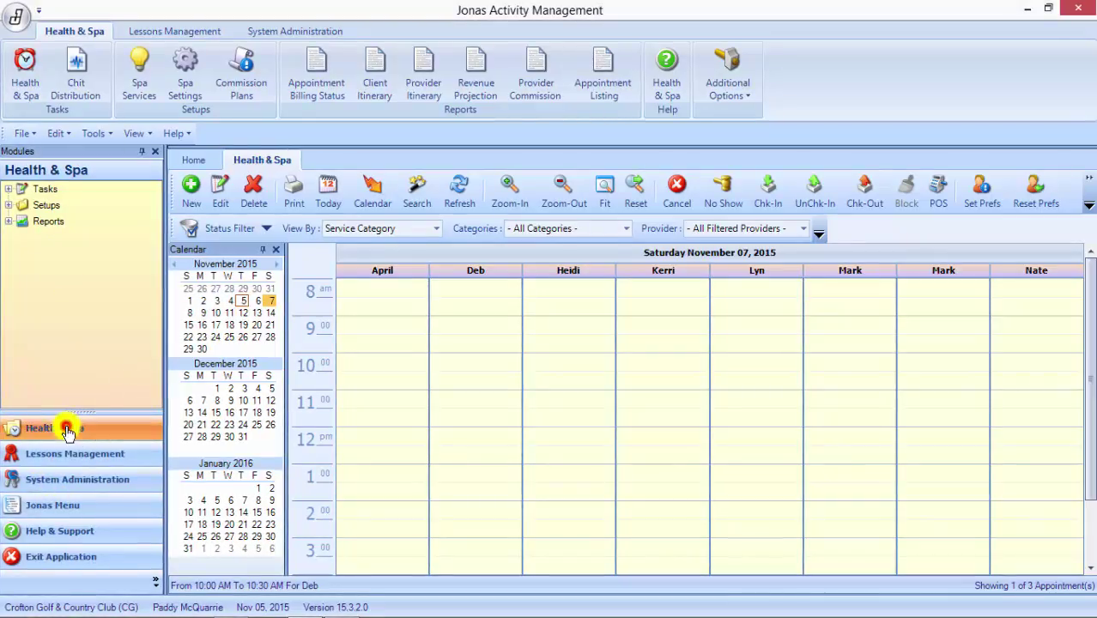
Step: Expand the Health & Spa tasks and show the Bookings schedule for November 7, 2015
{"action": "left_click", "coordinate": [4, 193]}
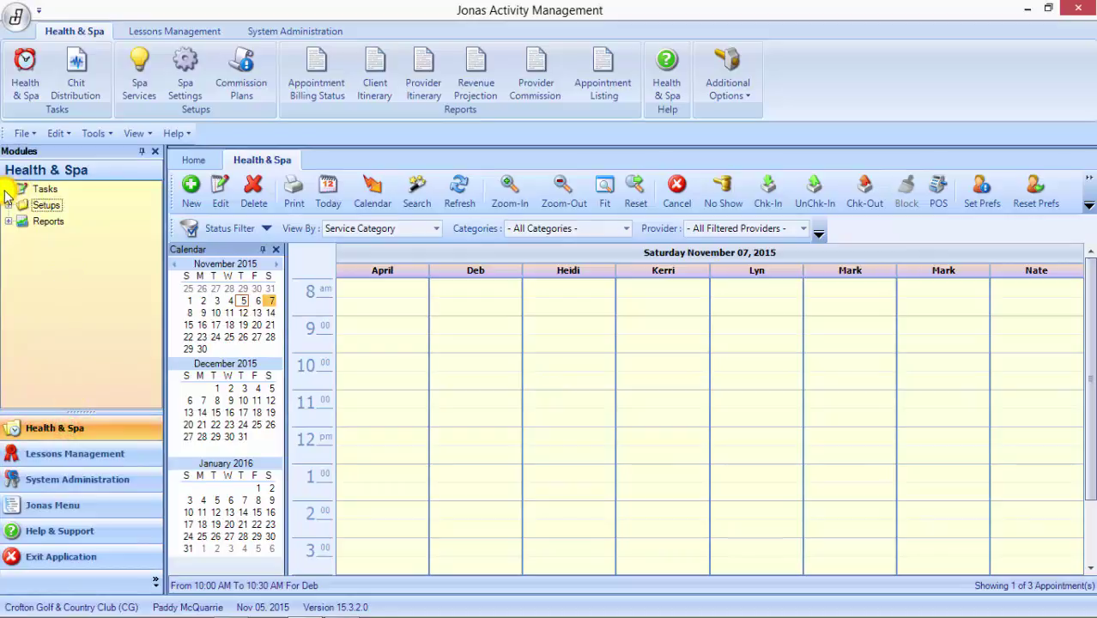
{"action": "left_click", "coordinate": [6, 189]}
{"action": "left_click", "coordinate": [84, 209]}
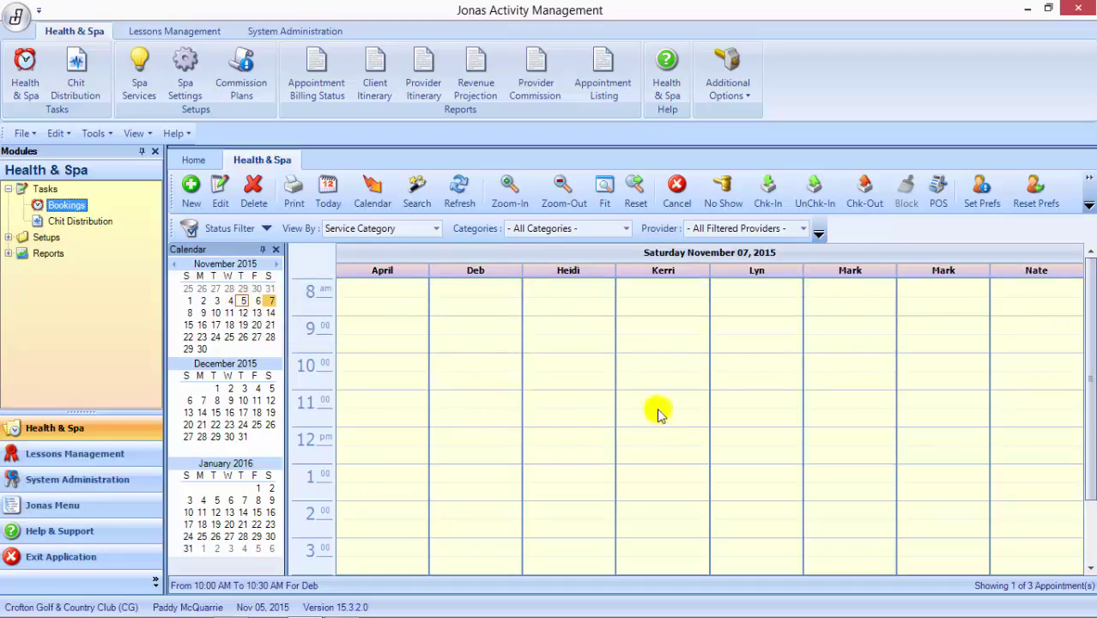
{"action": "left_click", "coordinate": [437, 230]}
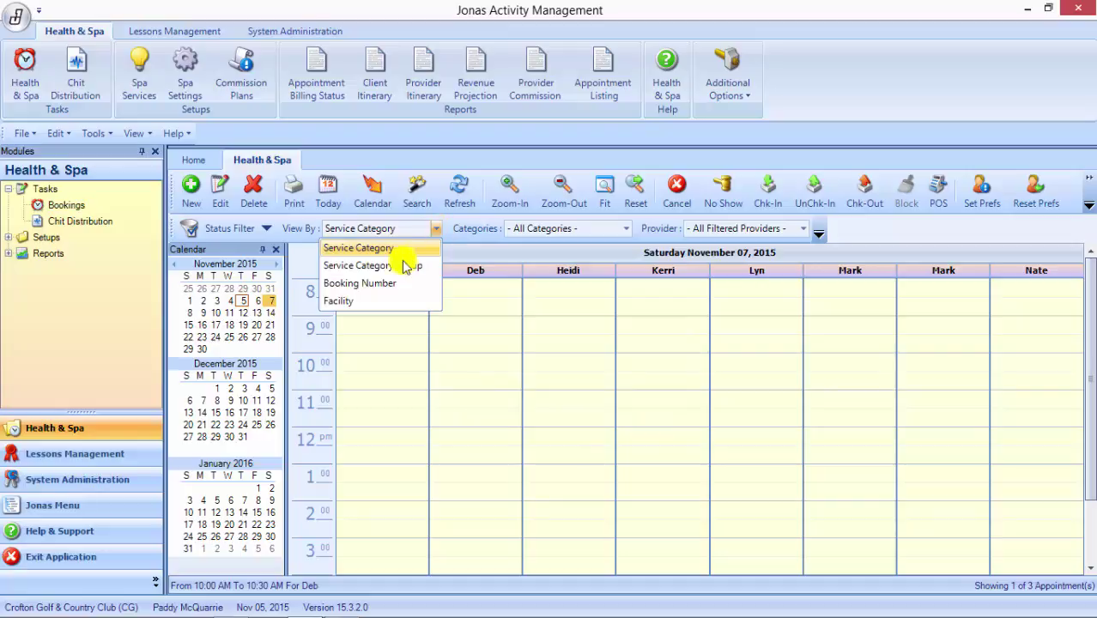
{"action": "left_click", "coordinate": [359, 303]}
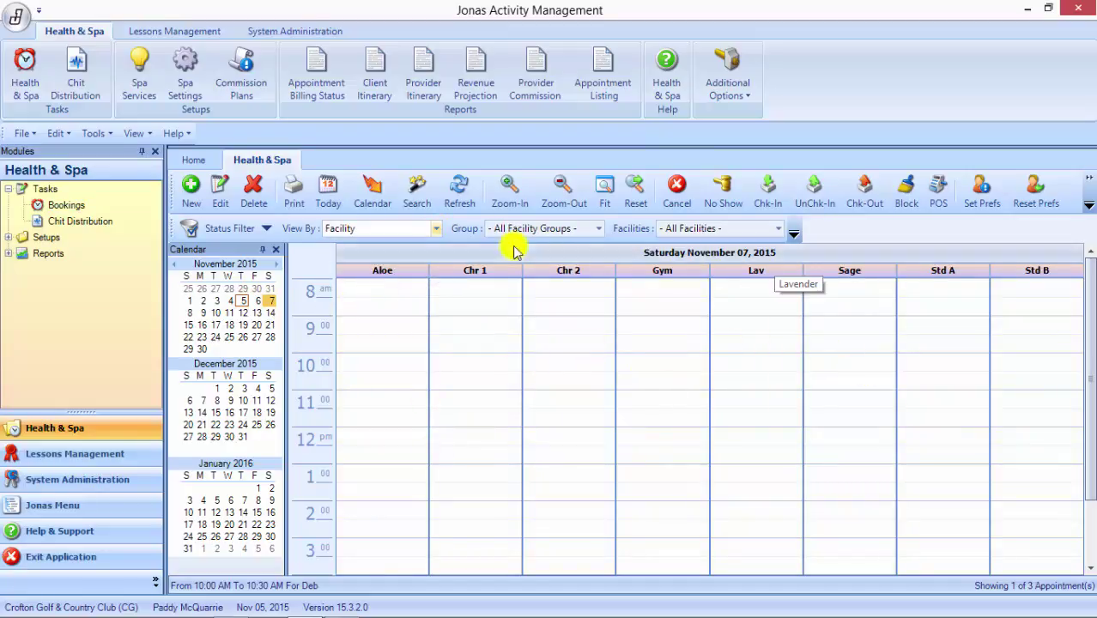
{"action": "left_click", "coordinate": [437, 230]}
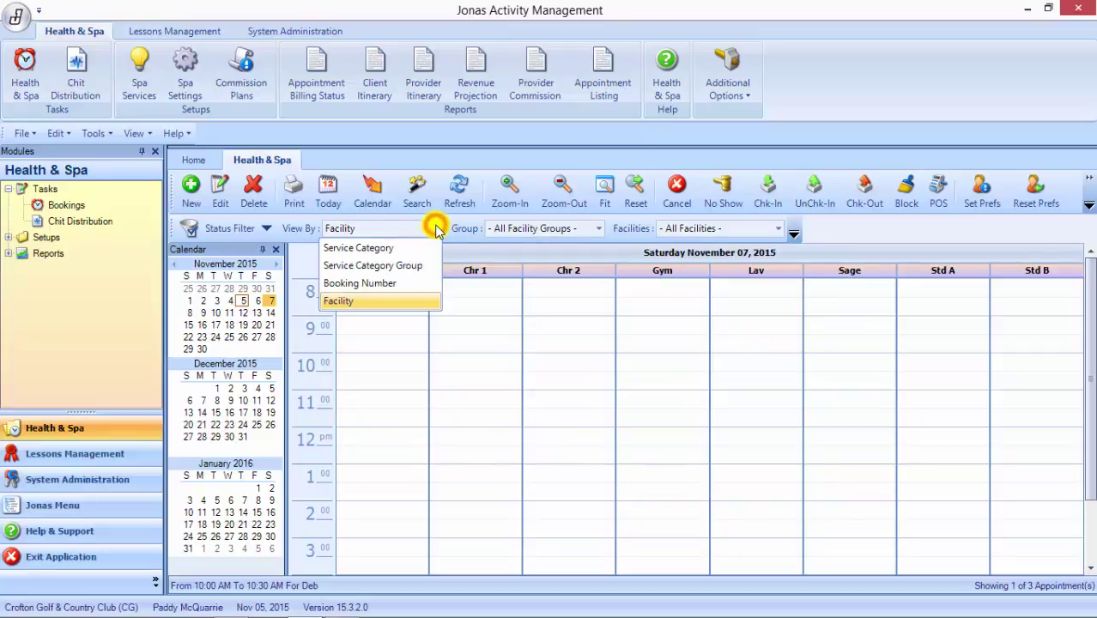
{"action": "left_click", "coordinate": [399, 249]}
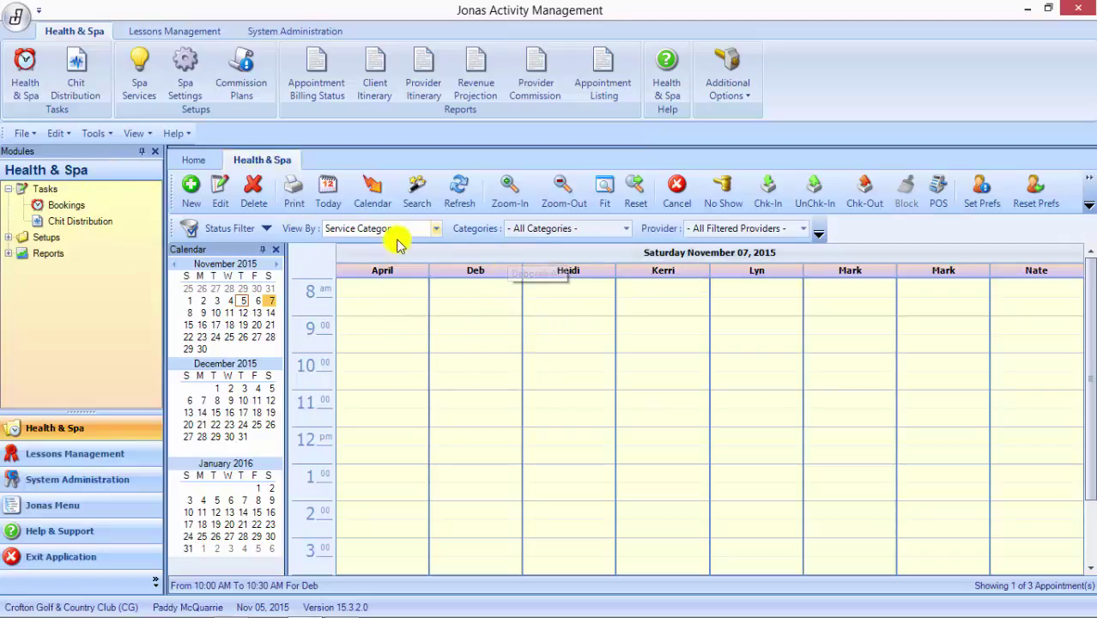
Step: Show November 7 filtered to Intensive Facials (April and Deb) and select April's 10:00 slot
{"action": "left_click", "coordinate": [270, 301]}
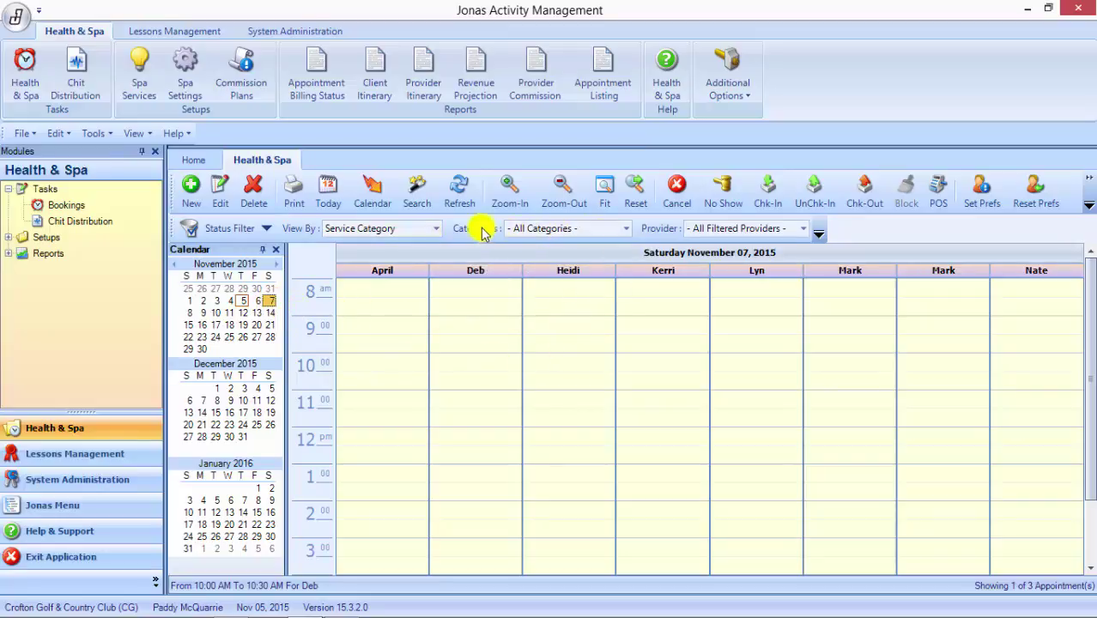
{"action": "left_click", "coordinate": [626, 229]}
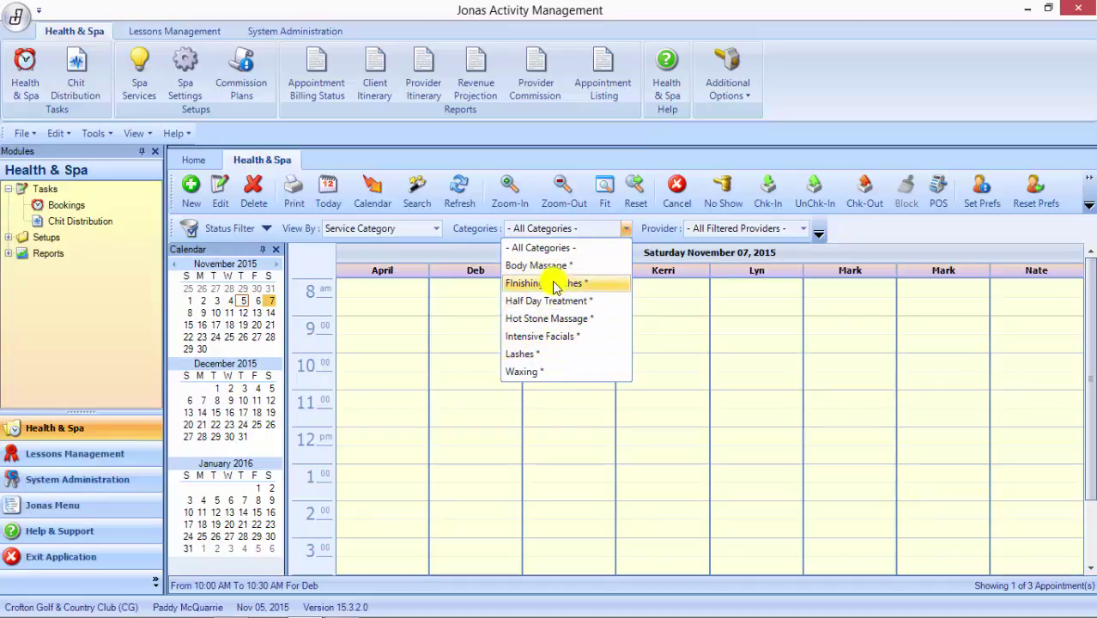
{"action": "left_click", "coordinate": [546, 340]}
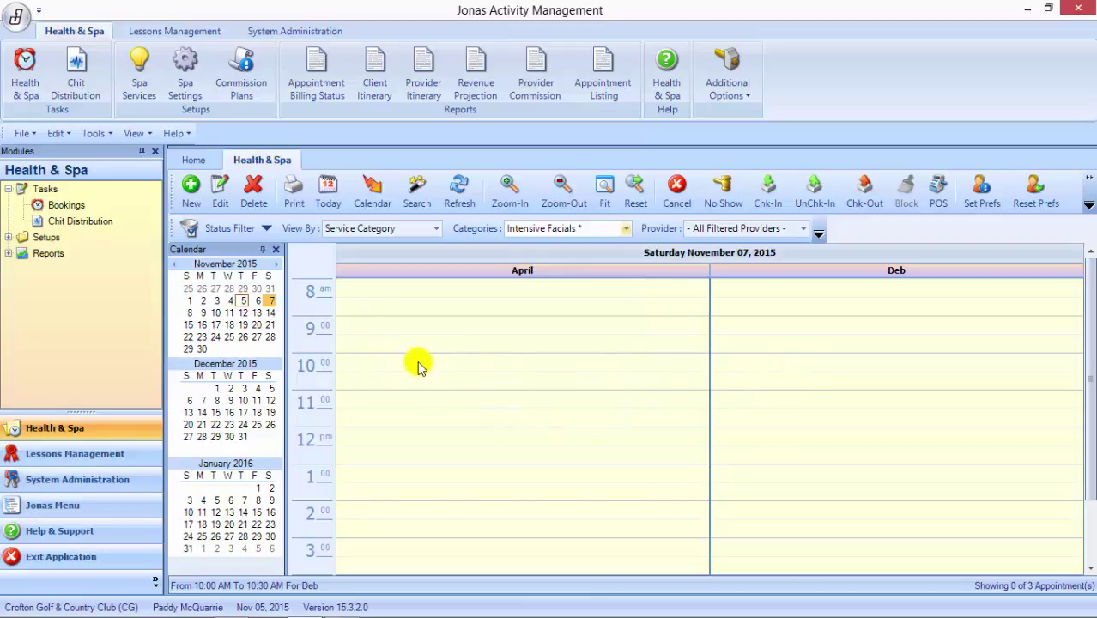
{"action": "left_click", "coordinate": [571, 363]}
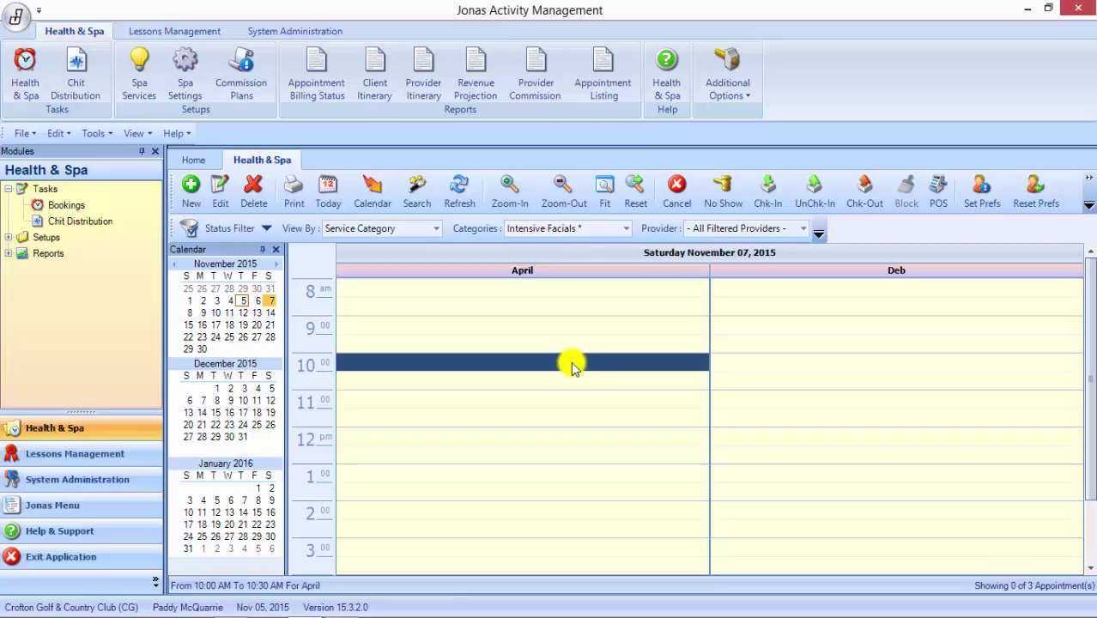
Step: Start Booking #000005 in April's 10:00 slot and bring up the client Look Up list
{"action": "double_click", "coordinate": [571, 363]}
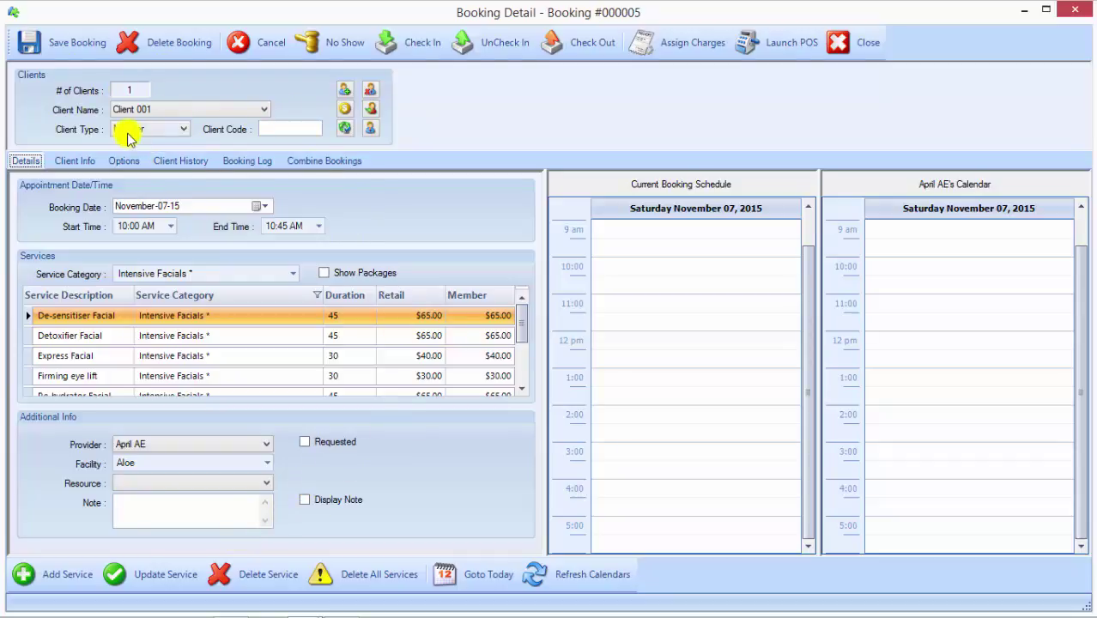
{"action": "left_click", "coordinate": [296, 128]}
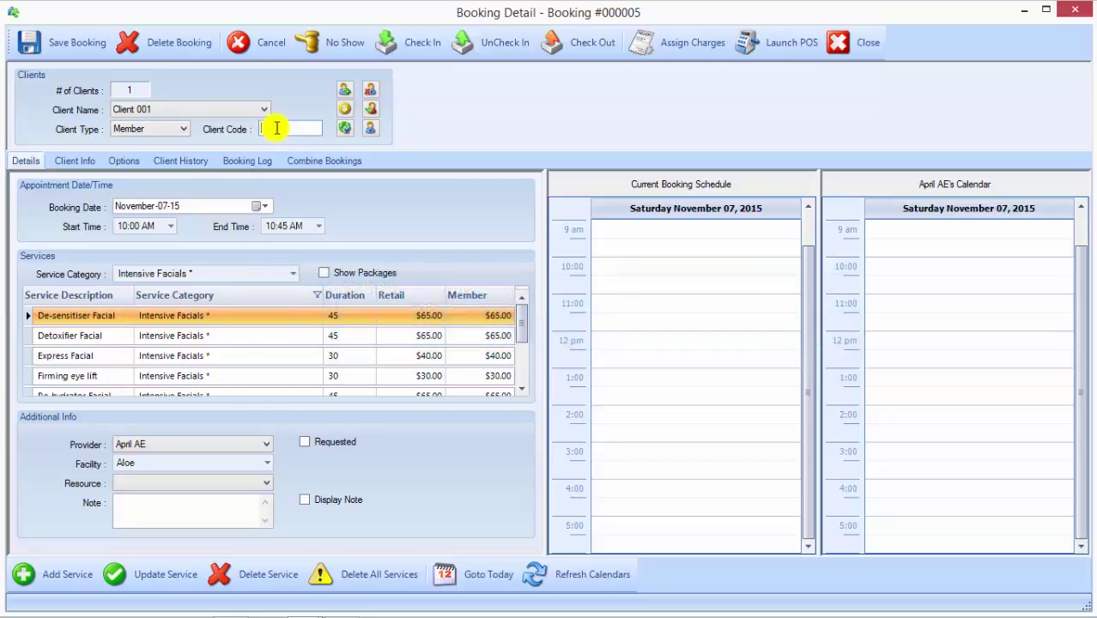
{"action": "left_click", "coordinate": [372, 130]}
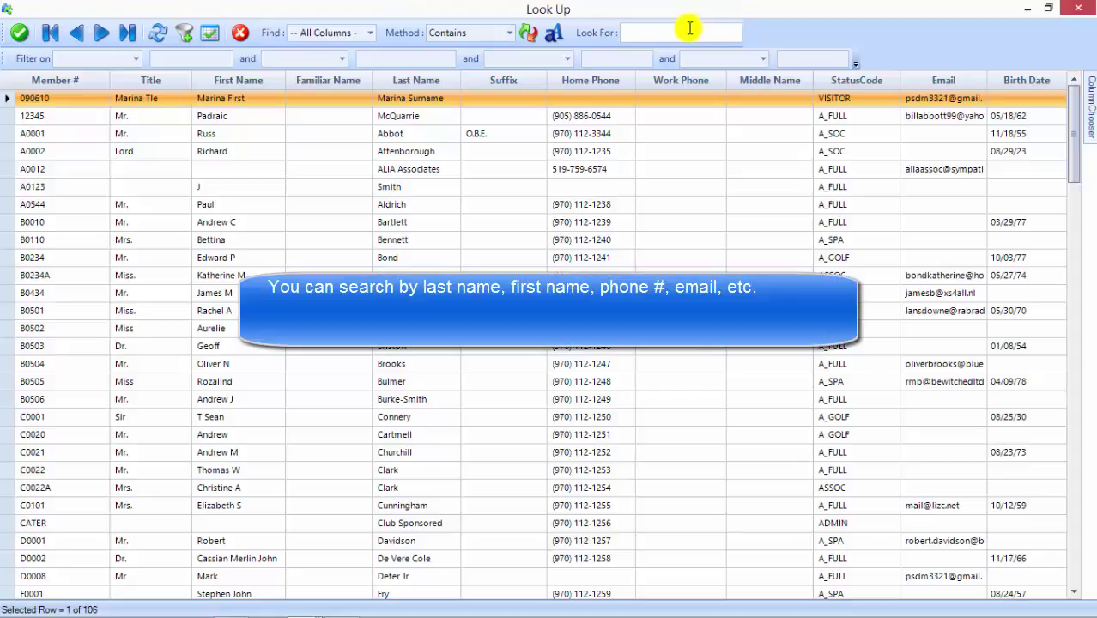
Step: Search members by last name, first name, phone and e-mail, then assign the member as client
{"action": "type", "text": "mc"}
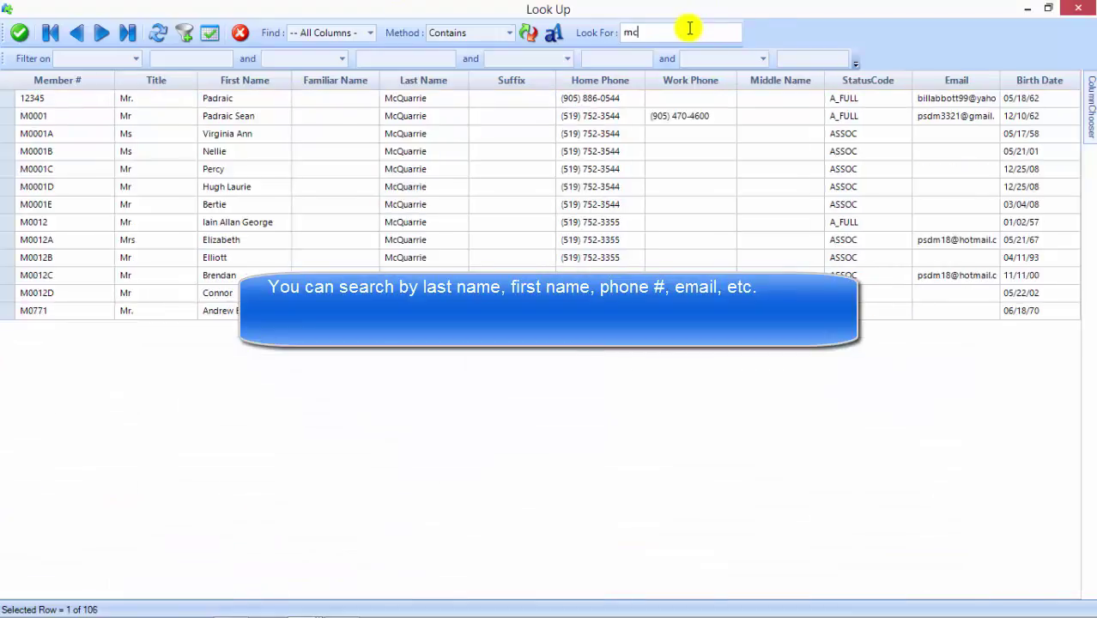
{"action": "type", "text": "qua"}
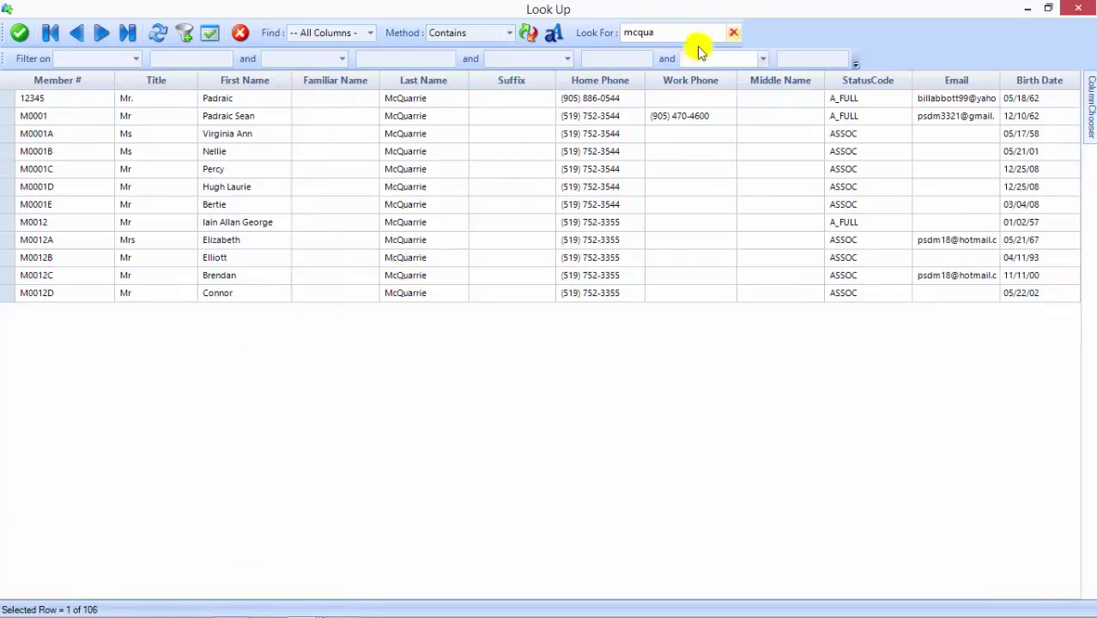
{"action": "left_click", "coordinate": [734, 36]}
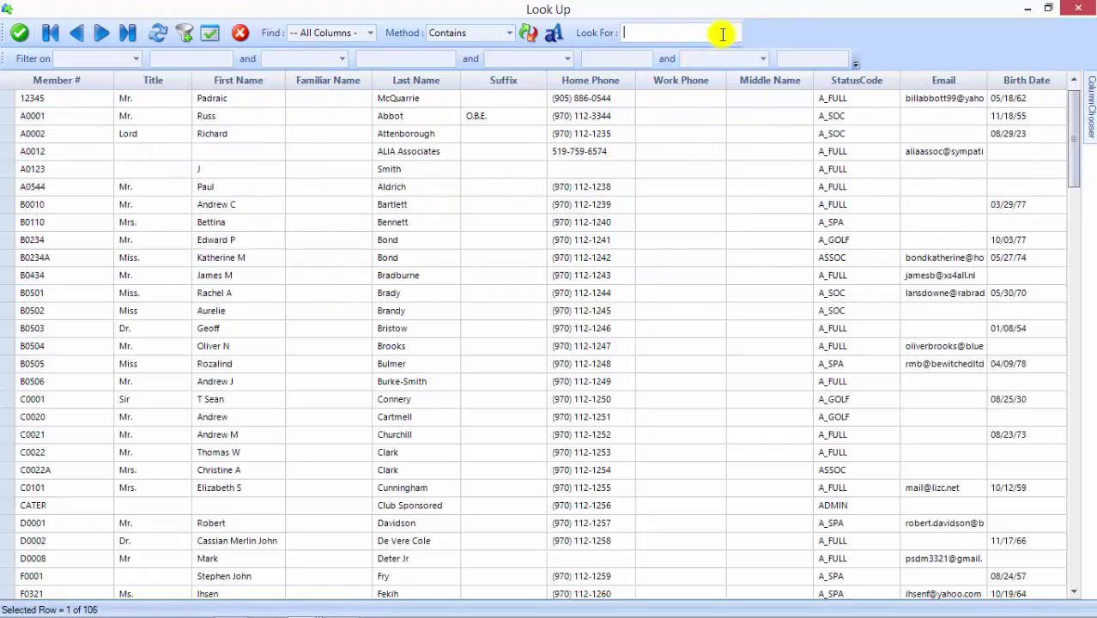
{"action": "type", "text": "padr"}
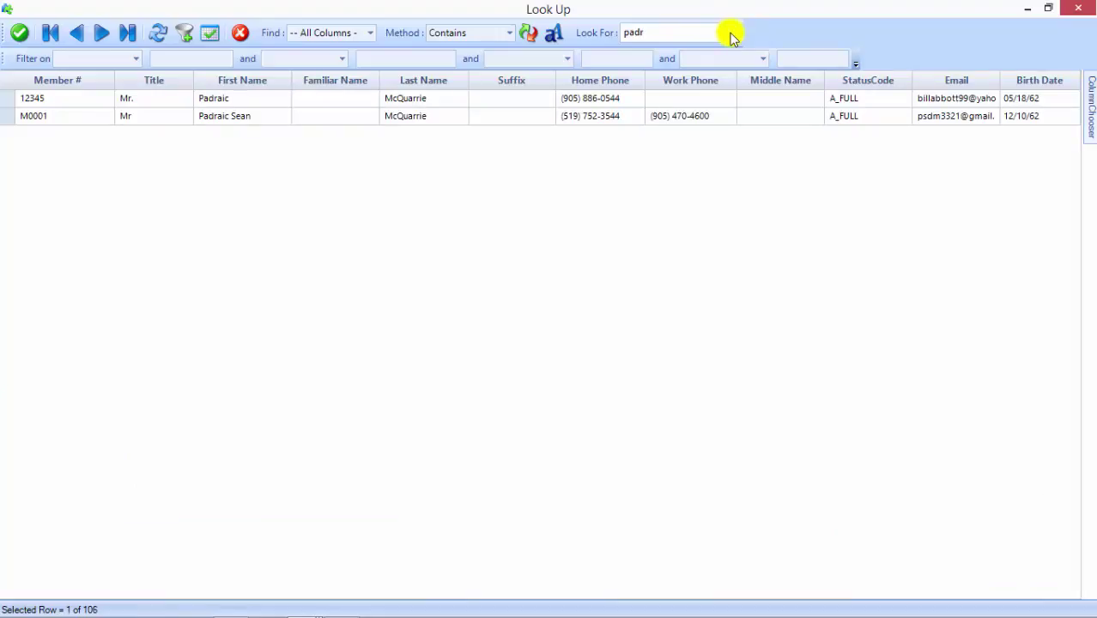
{"action": "left_click", "coordinate": [731, 34]}
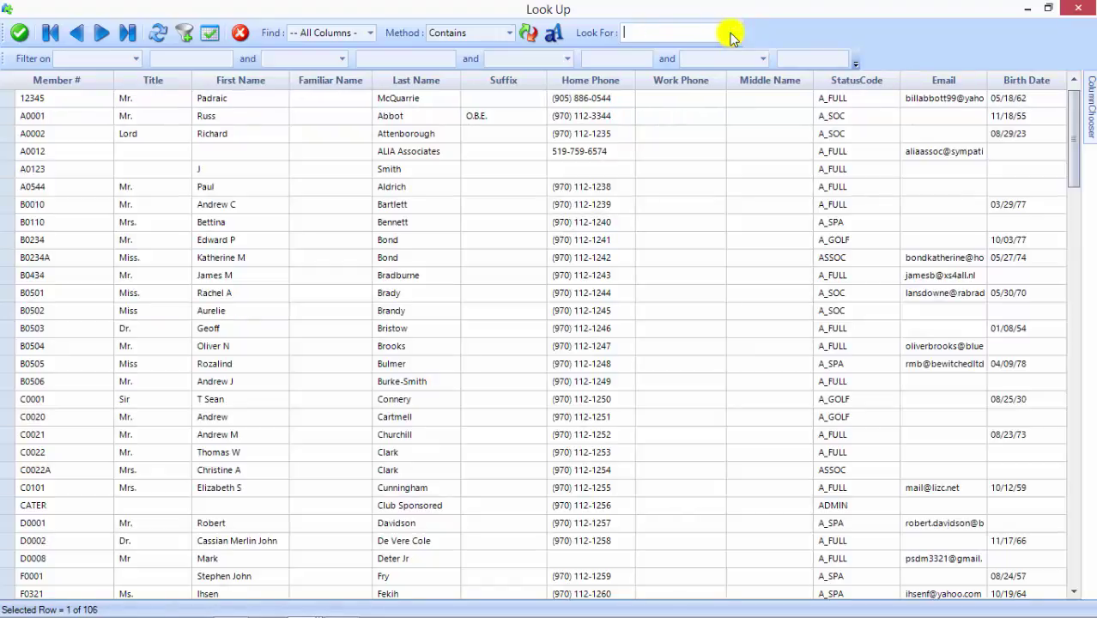
{"action": "type", "text": "519-"}
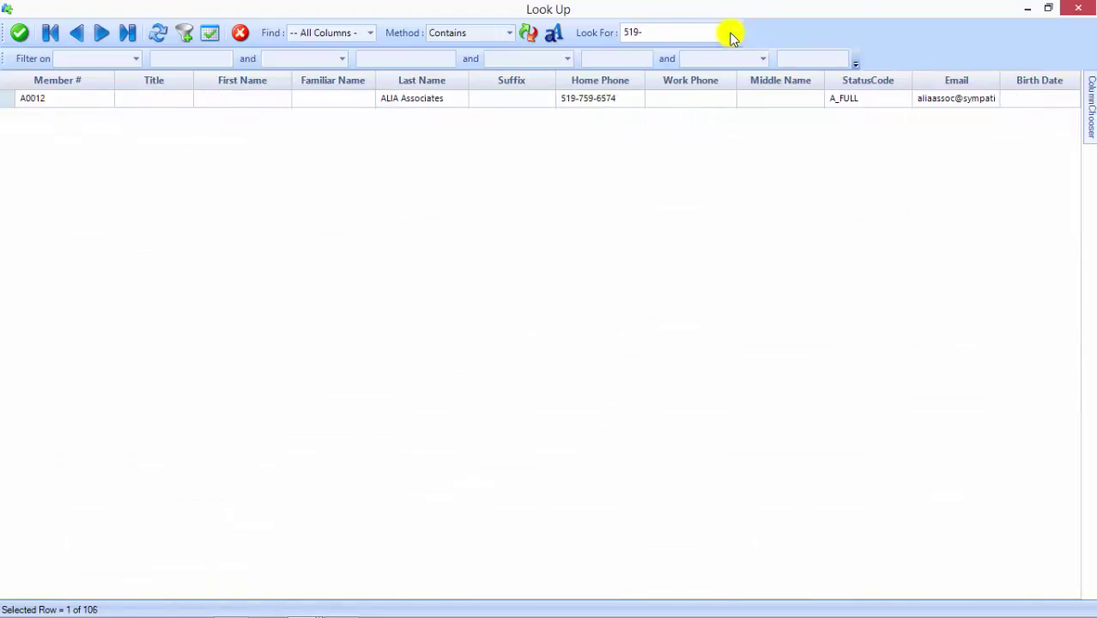
{"action": "left_click", "coordinate": [731, 34]}
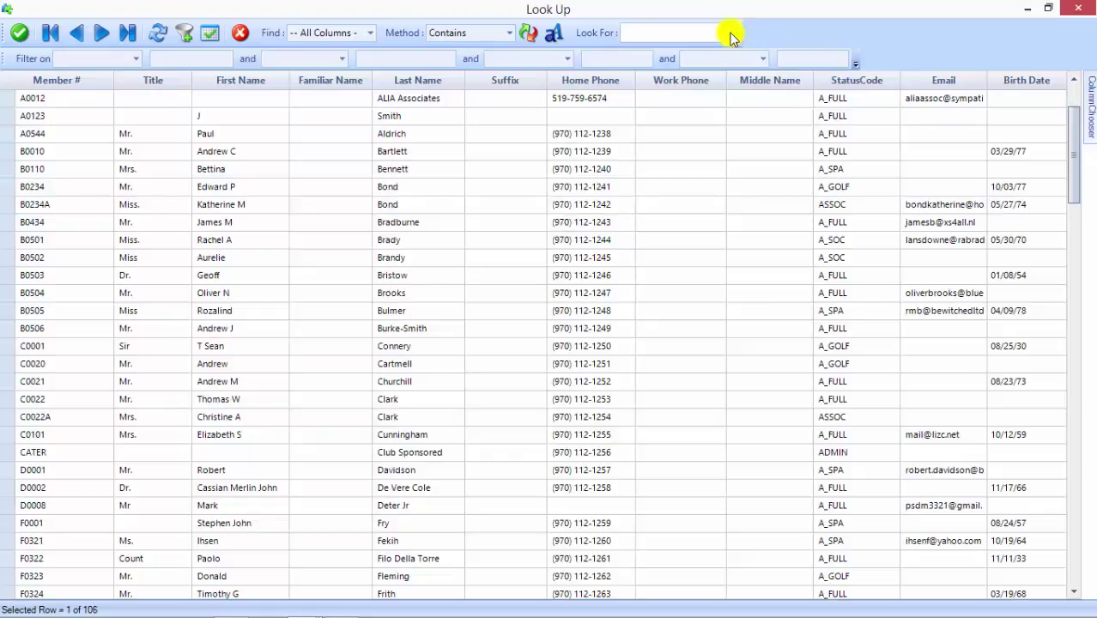
{"action": "type", "text": "psdm3321"}
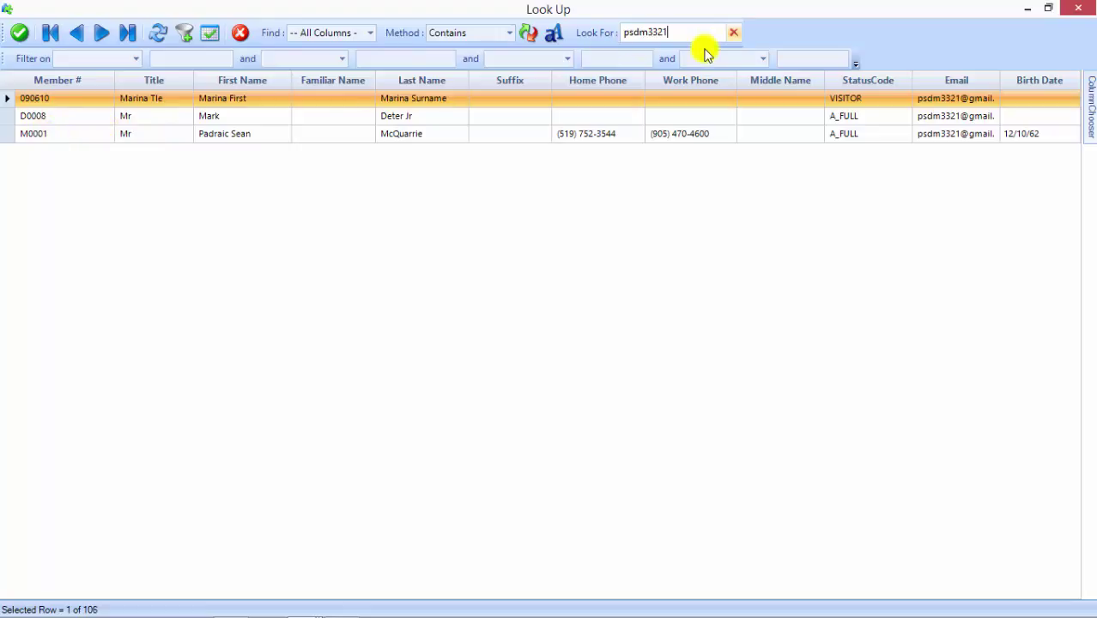
{"action": "left_click", "coordinate": [733, 33]}
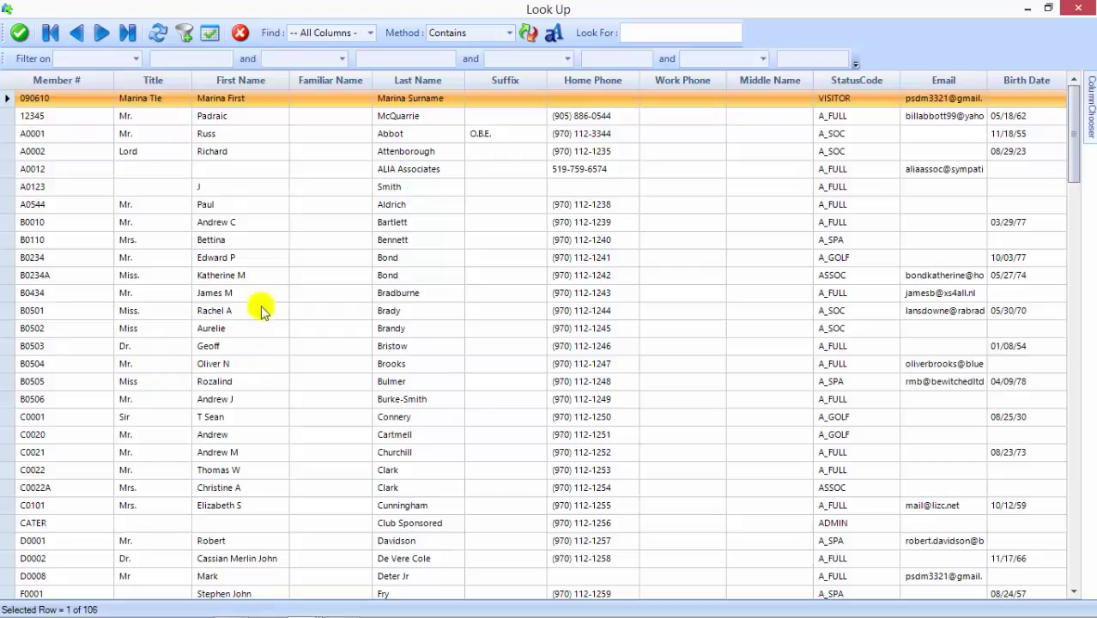
{"action": "double_click", "coordinate": [172, 243]}
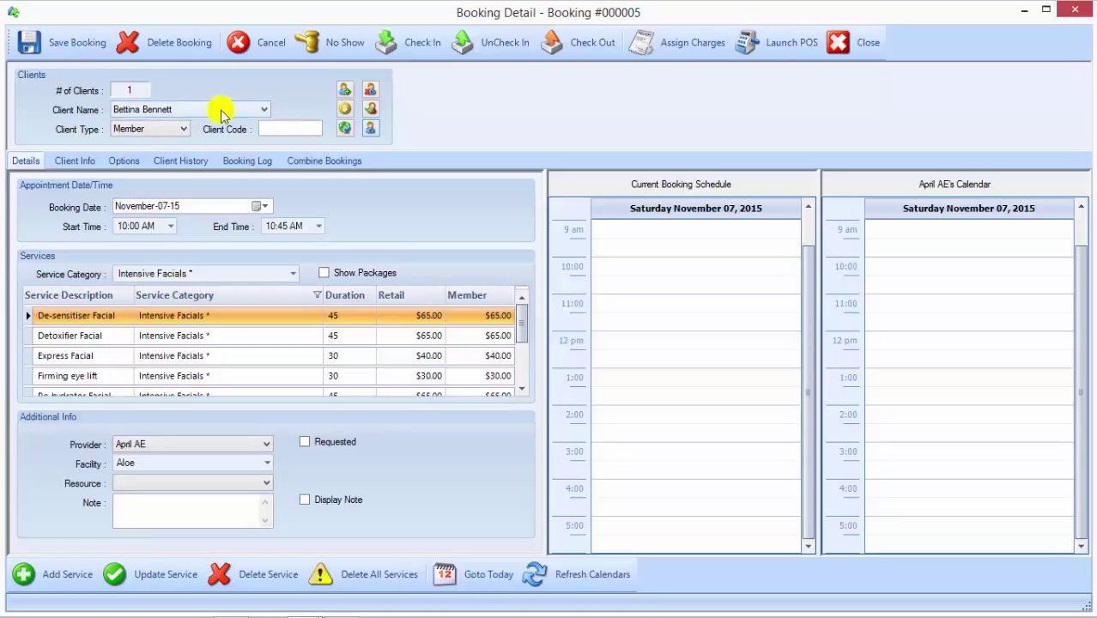
Step: Review the client's General, Address and Preferences info, then return to the booking Details
{"action": "left_click", "coordinate": [73, 161]}
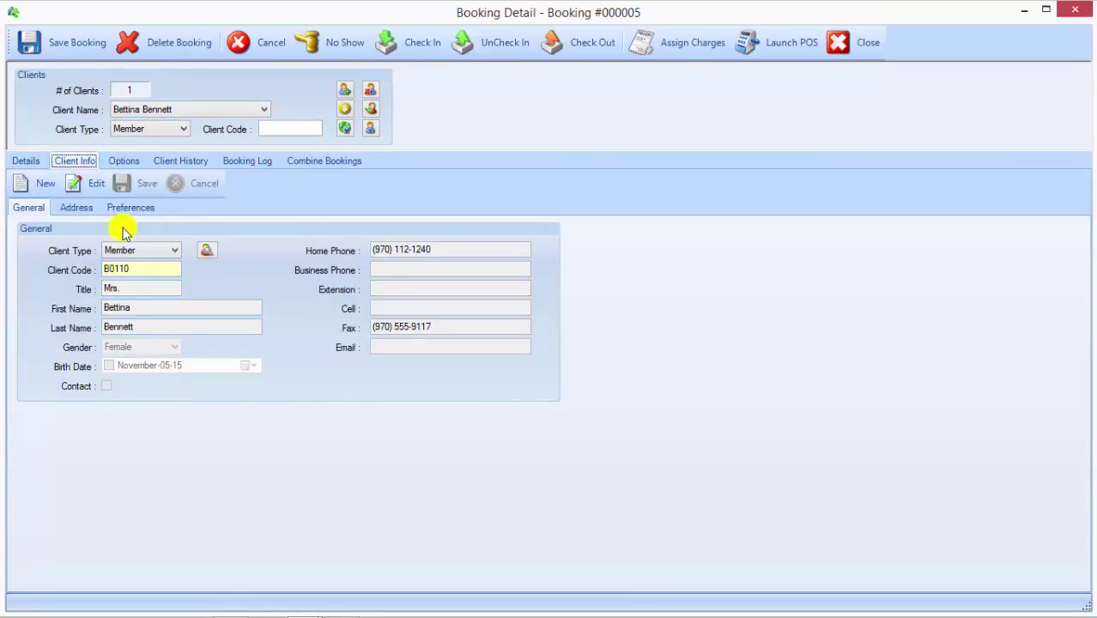
{"action": "left_click", "coordinate": [76, 207]}
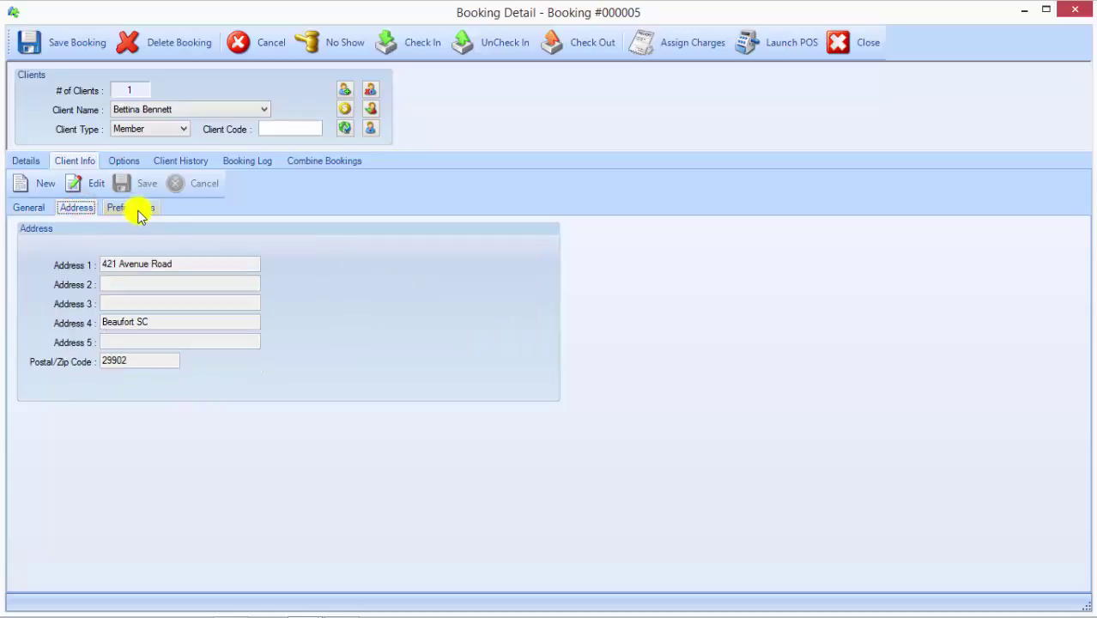
{"action": "left_click", "coordinate": [138, 208]}
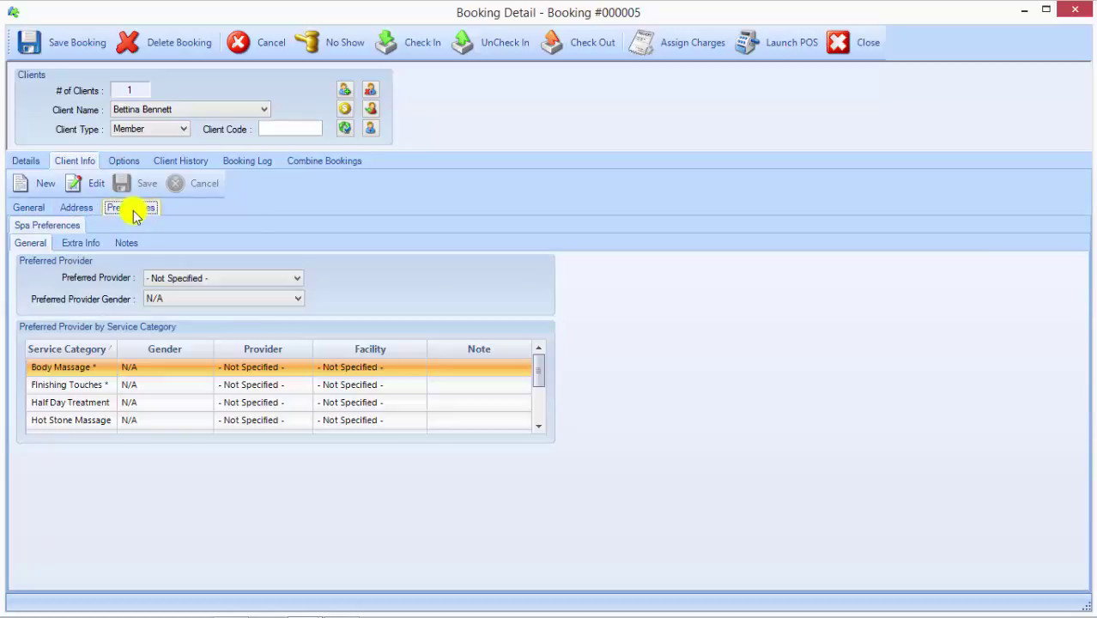
{"action": "left_click", "coordinate": [36, 208]}
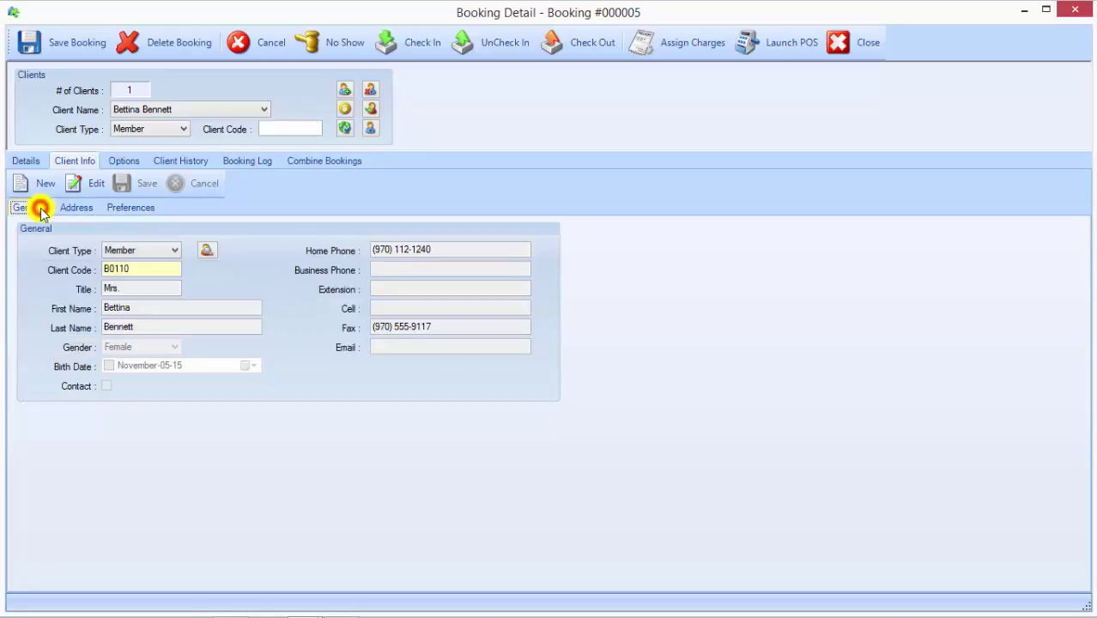
{"action": "left_click", "coordinate": [26, 161]}
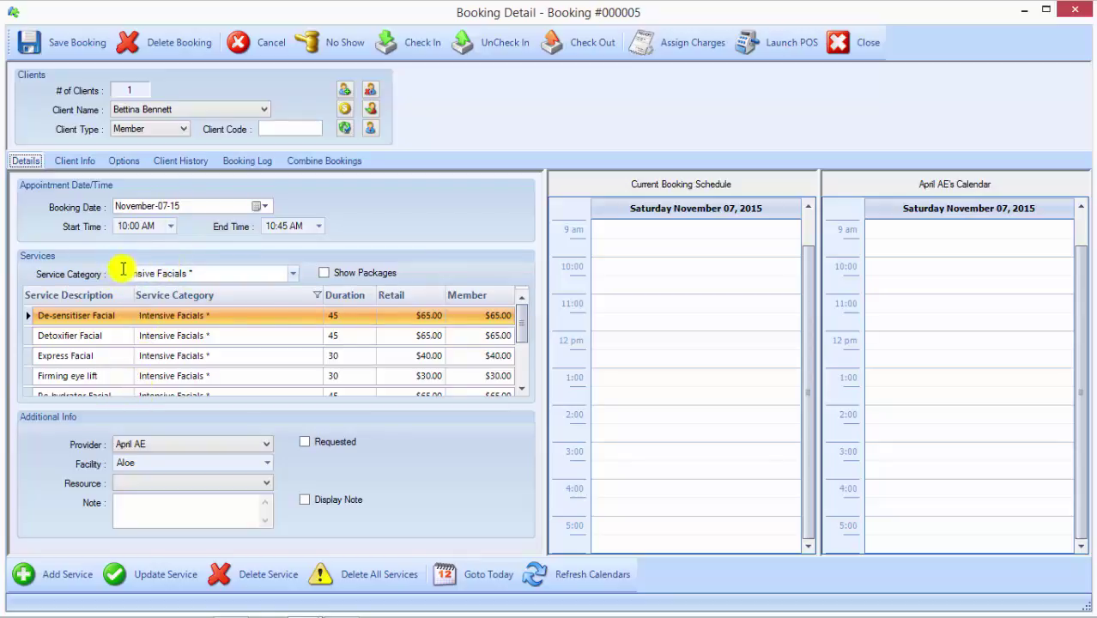
Step: Assign the Detoxifier Facial to provider Deborah AE in the Lavender facility
{"action": "left_click", "coordinate": [99, 337]}
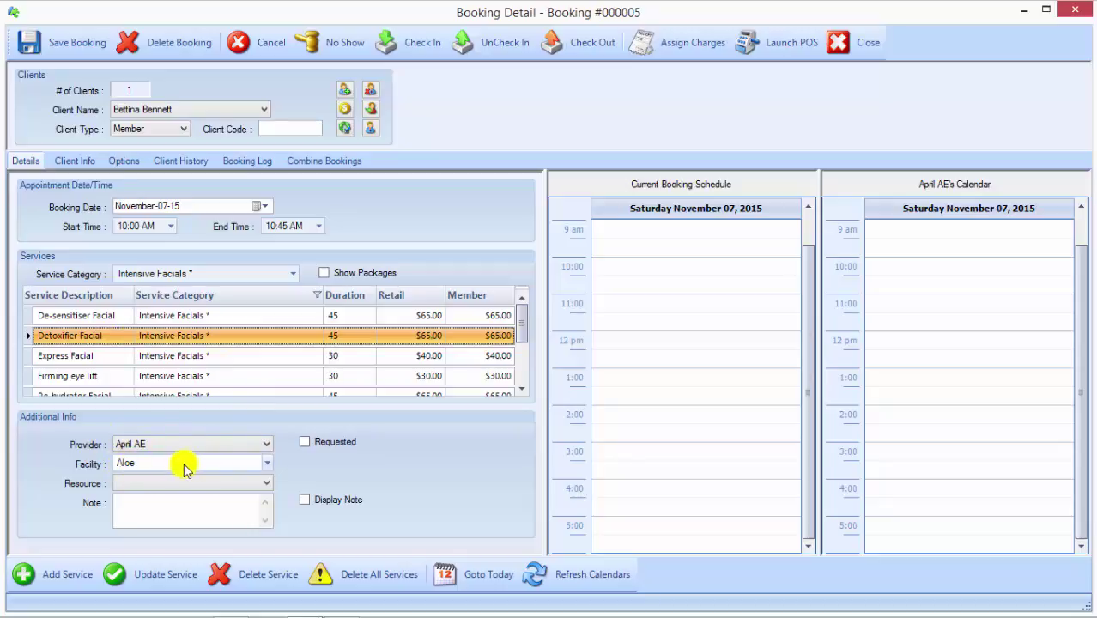
{"action": "left_click", "coordinate": [266, 464]}
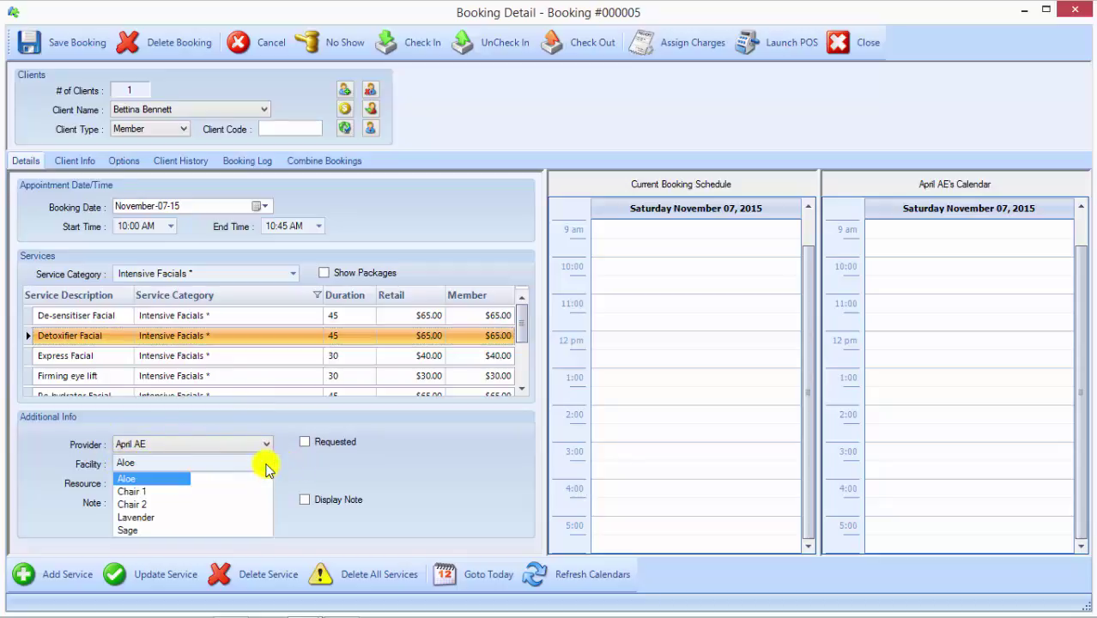
{"action": "left_click", "coordinate": [266, 465]}
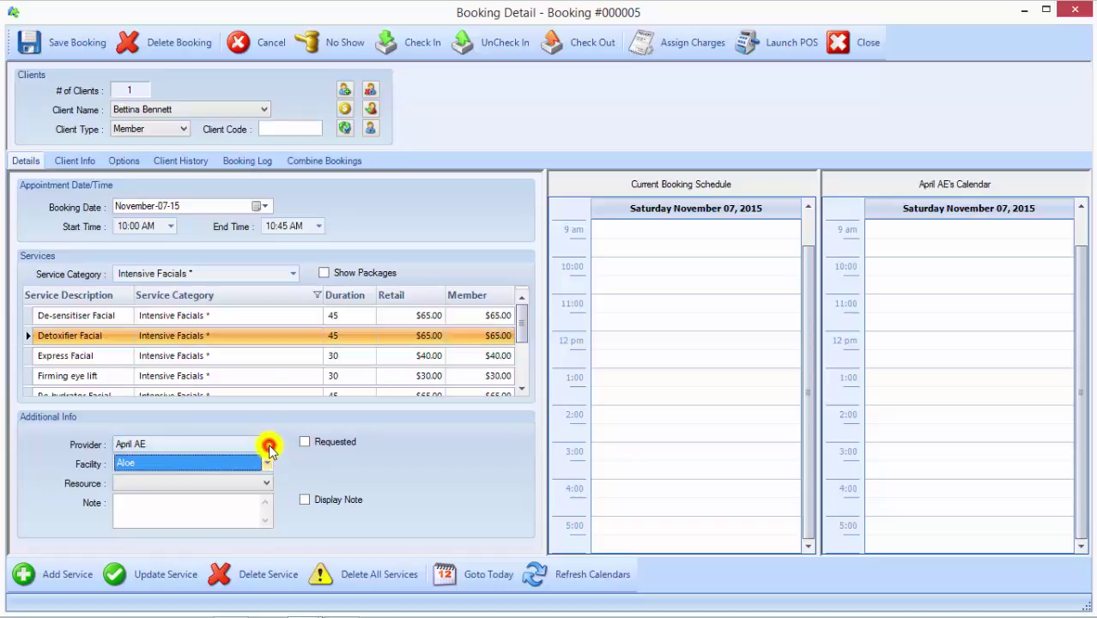
{"action": "left_click", "coordinate": [268, 445]}
{"action": "left_click", "coordinate": [231, 471]}
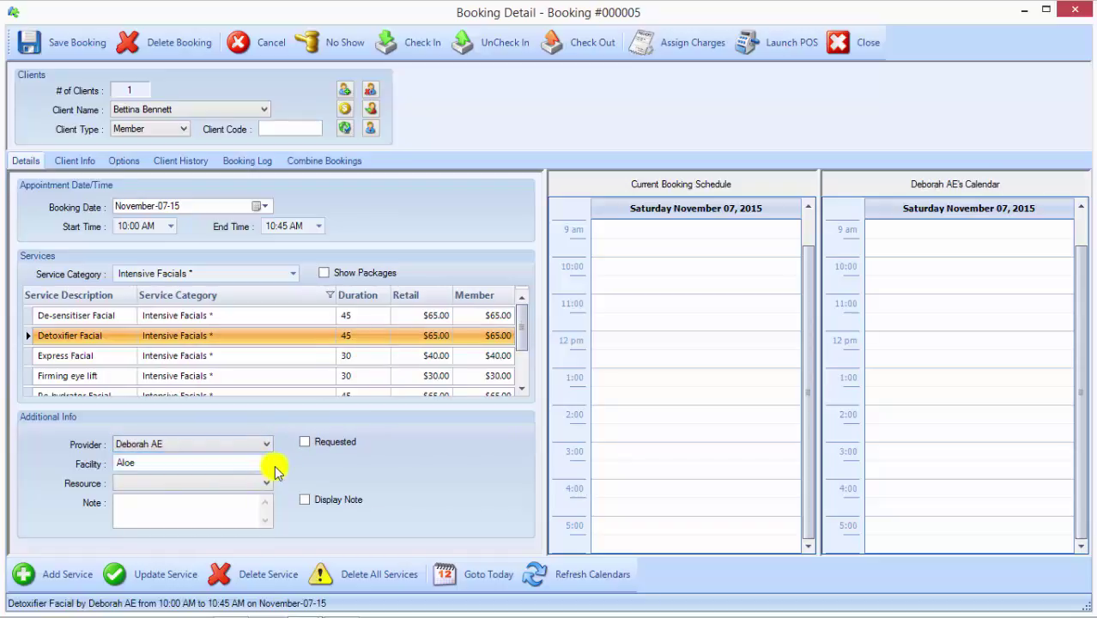
{"action": "left_click", "coordinate": [268, 463]}
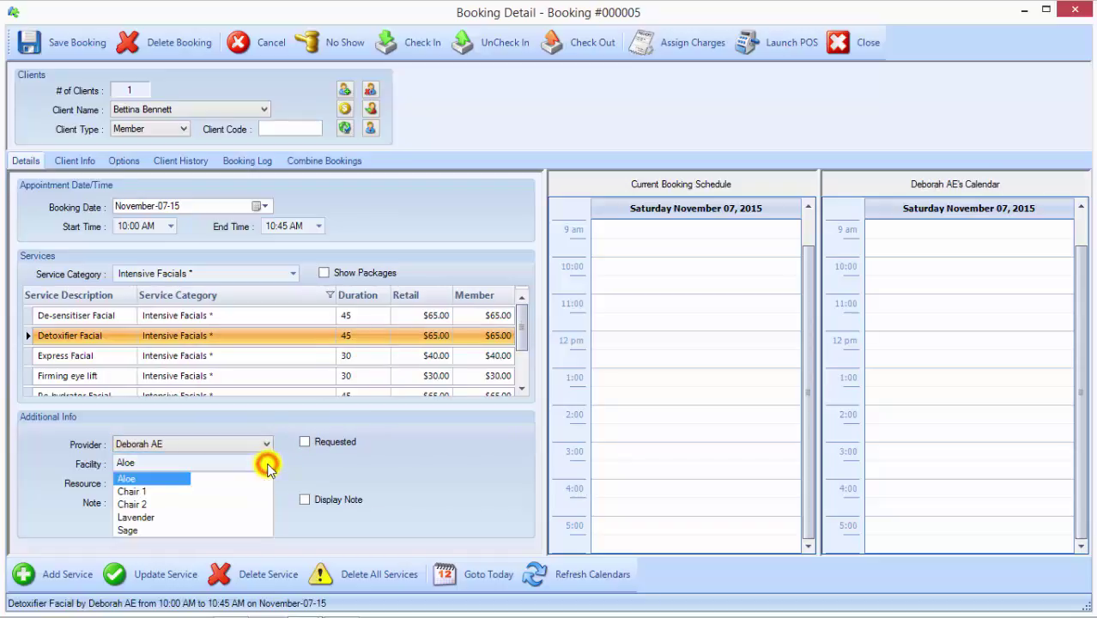
{"action": "left_click", "coordinate": [138, 517]}
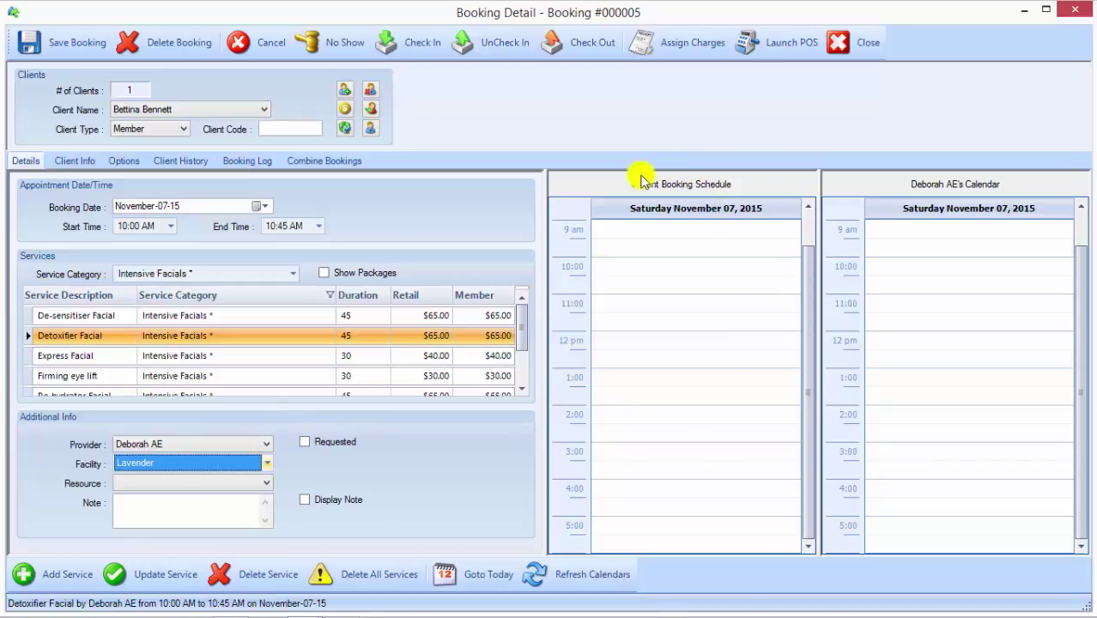
{"action": "left_click", "coordinate": [28, 338]}
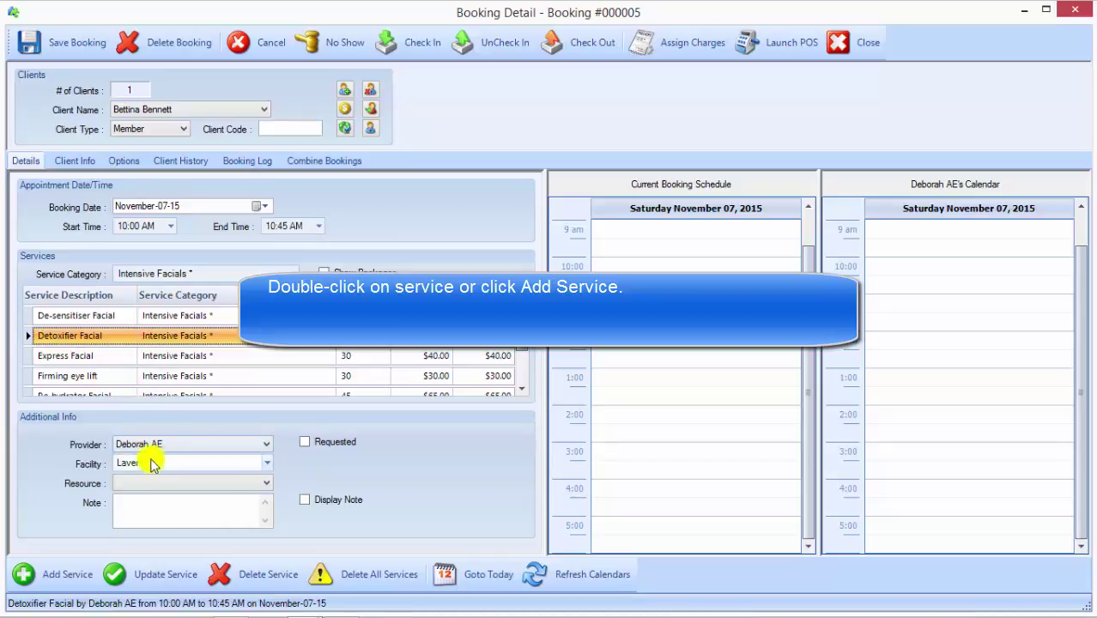
Step: Add the Detoxifier Facial, then switch its provider to April AE and back to Deborah AE
{"action": "left_click", "coordinate": [61, 580]}
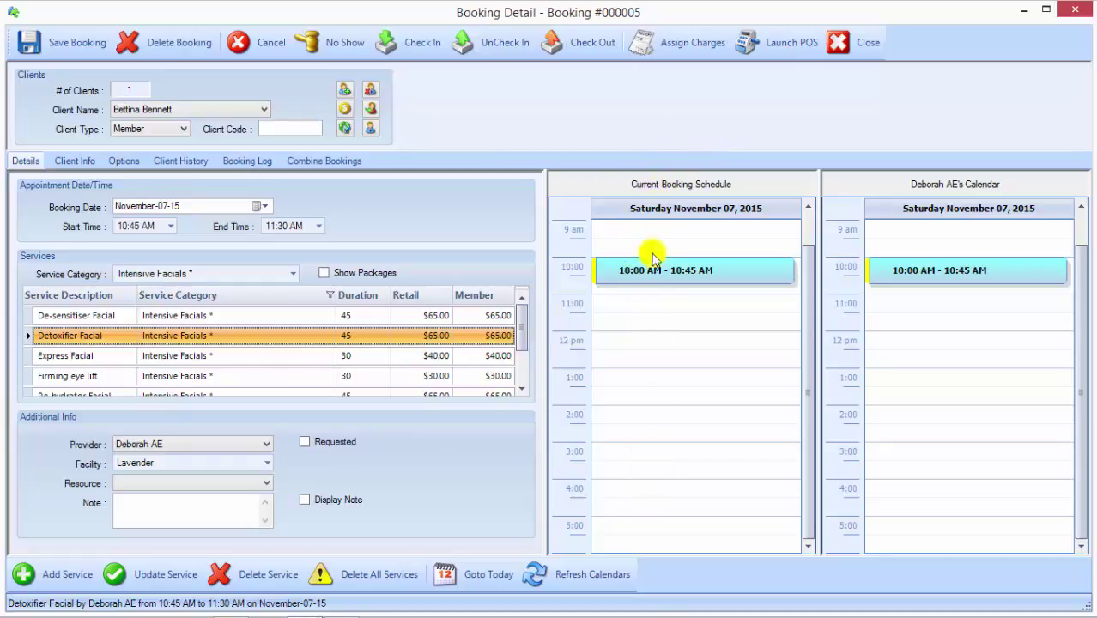
{"action": "left_click", "coordinate": [195, 446]}
{"action": "left_click", "coordinate": [157, 453]}
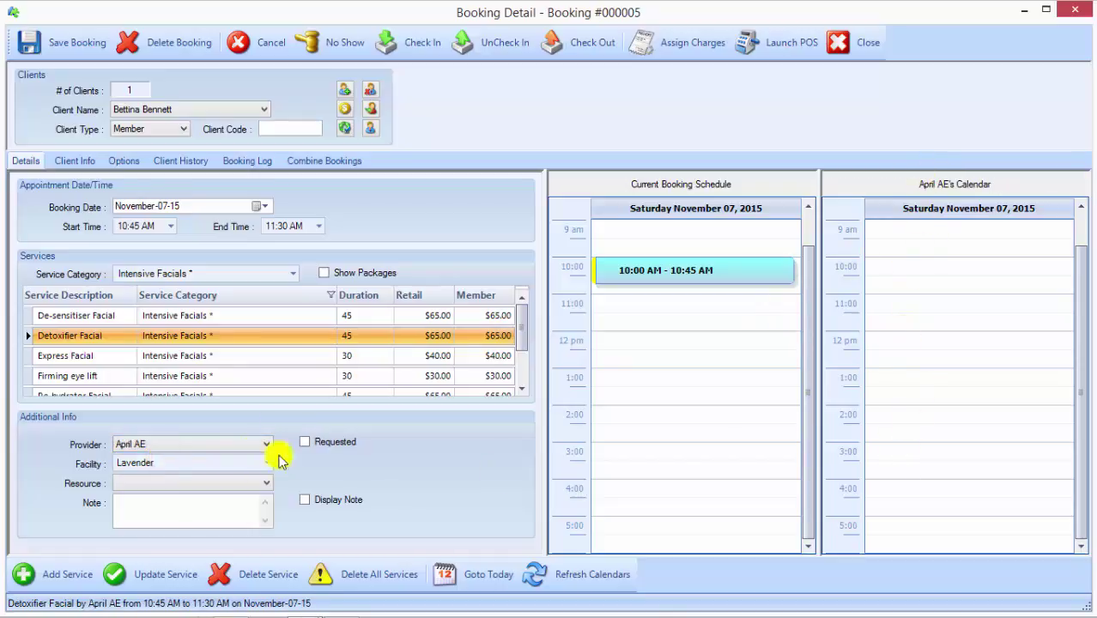
{"action": "left_click", "coordinate": [154, 447]}
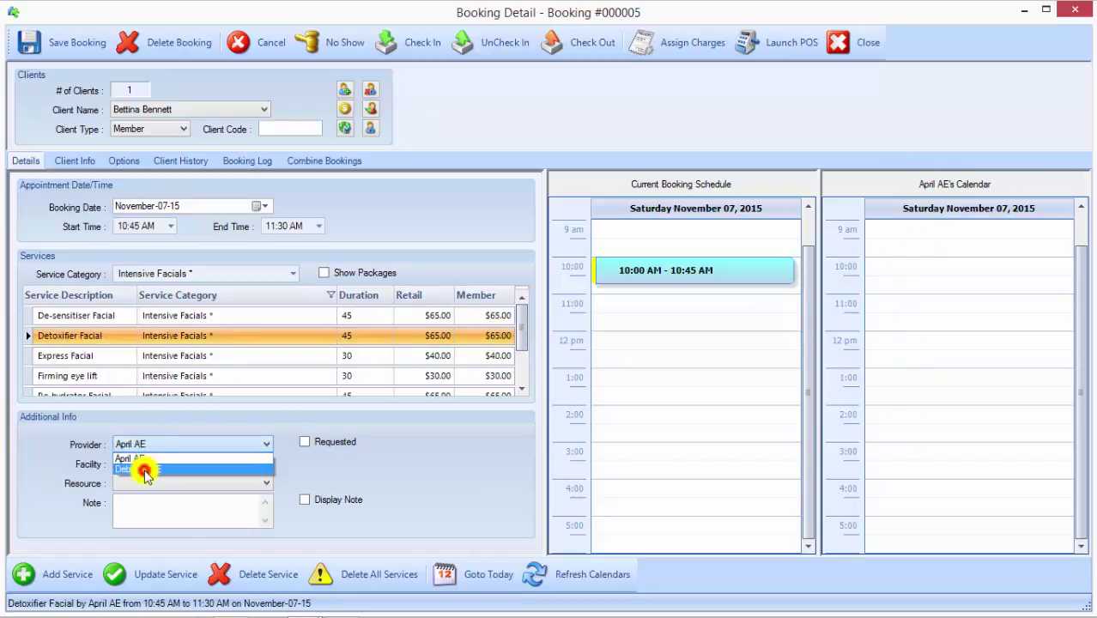
{"action": "left_click", "coordinate": [143, 471]}
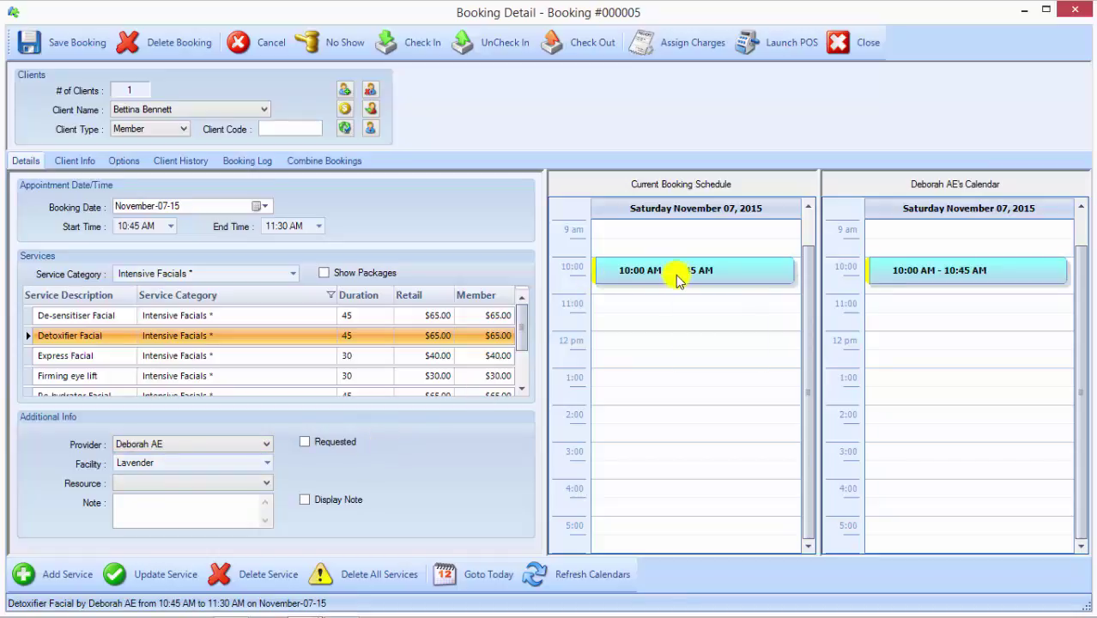
{"action": "mouse_move", "coordinate": [687, 275]}
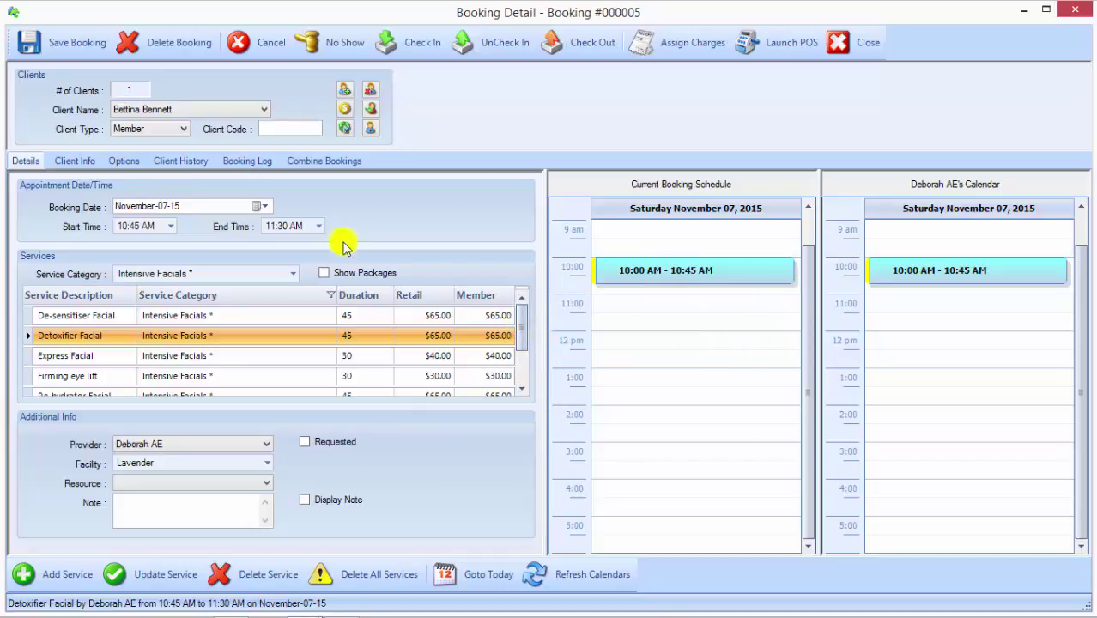
{"action": "left_click", "coordinate": [292, 274]}
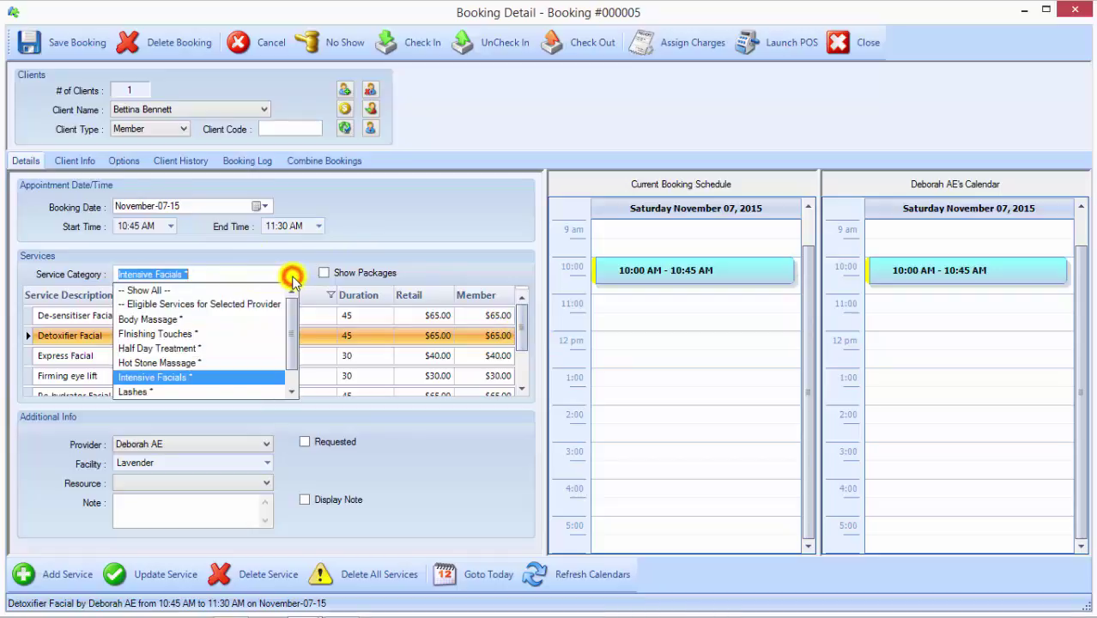
{"action": "left_click", "coordinate": [184, 334]}
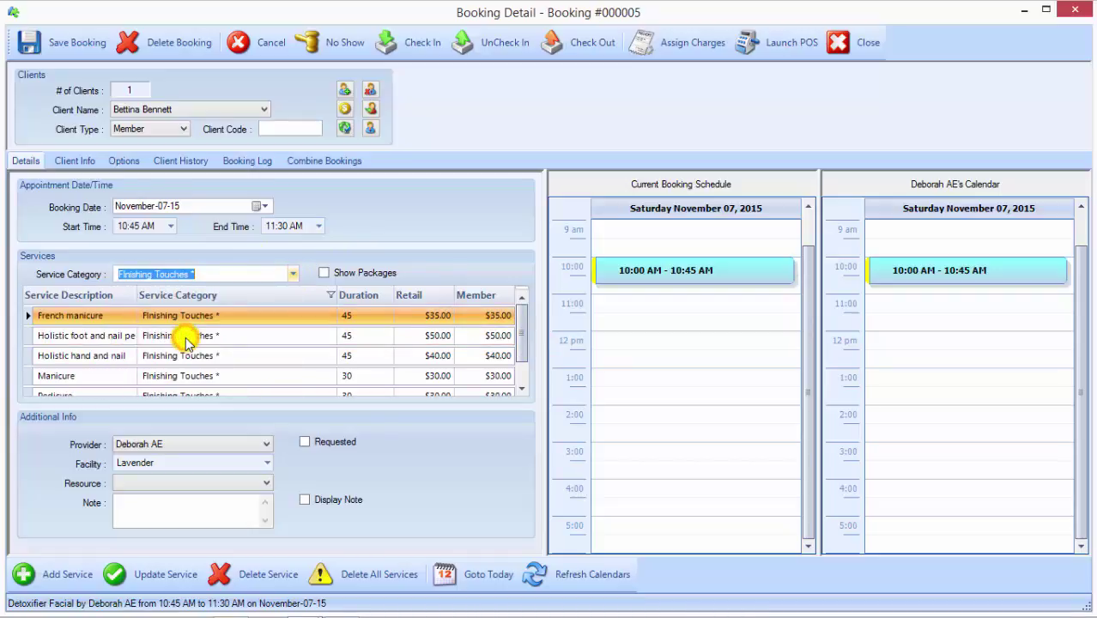
{"action": "left_click", "coordinate": [92, 380]}
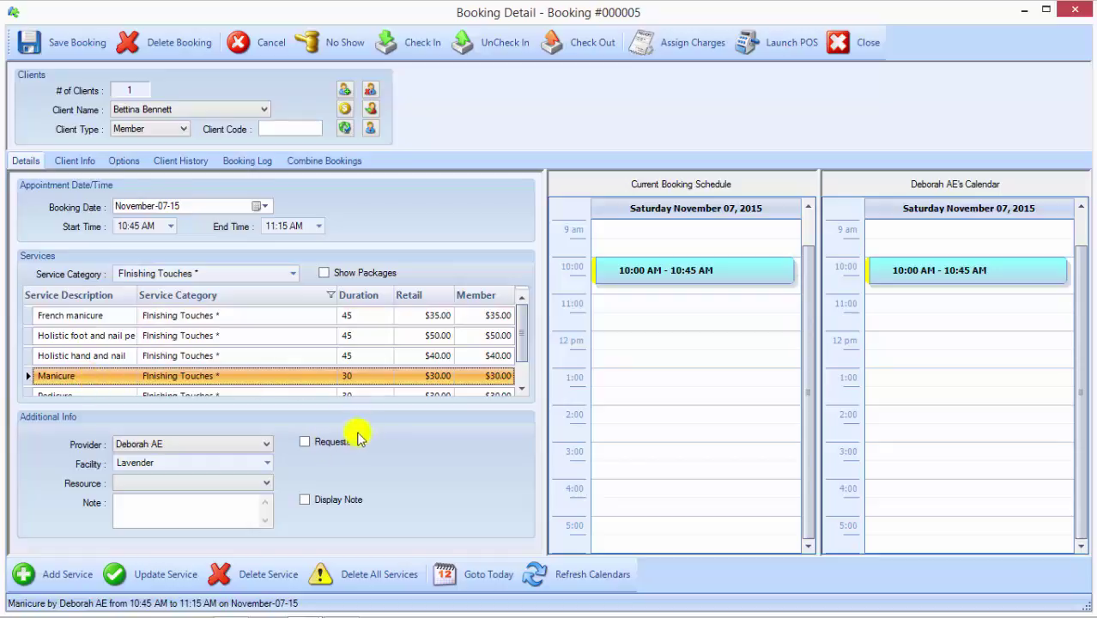
{"action": "left_click", "coordinate": [191, 444]}
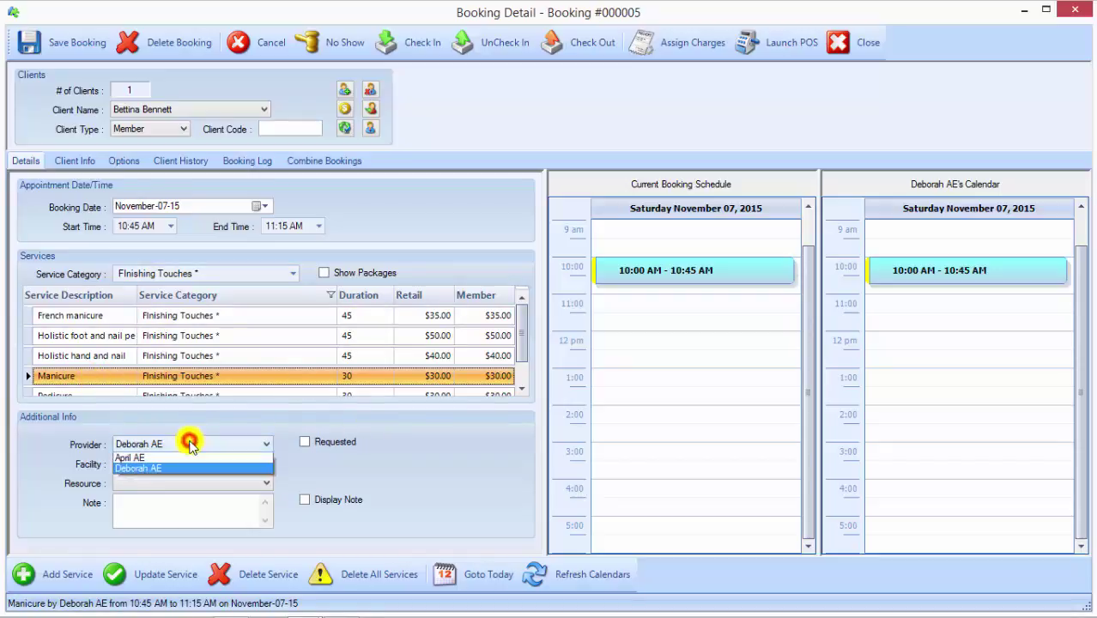
{"action": "left_click", "coordinate": [157, 454]}
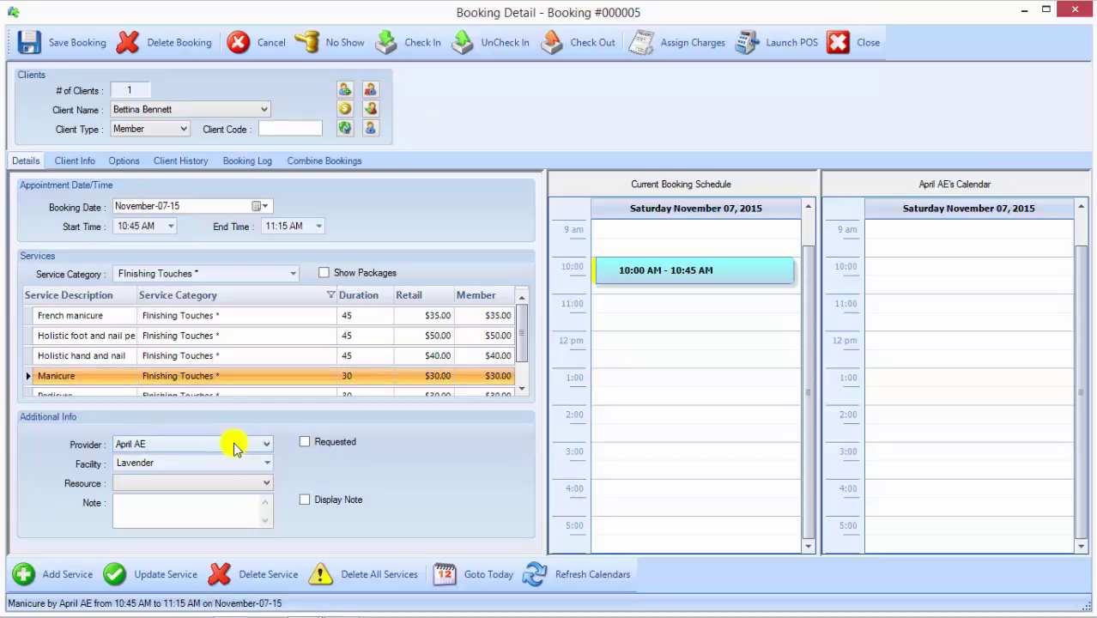
{"action": "mouse_move", "coordinate": [691, 277]}
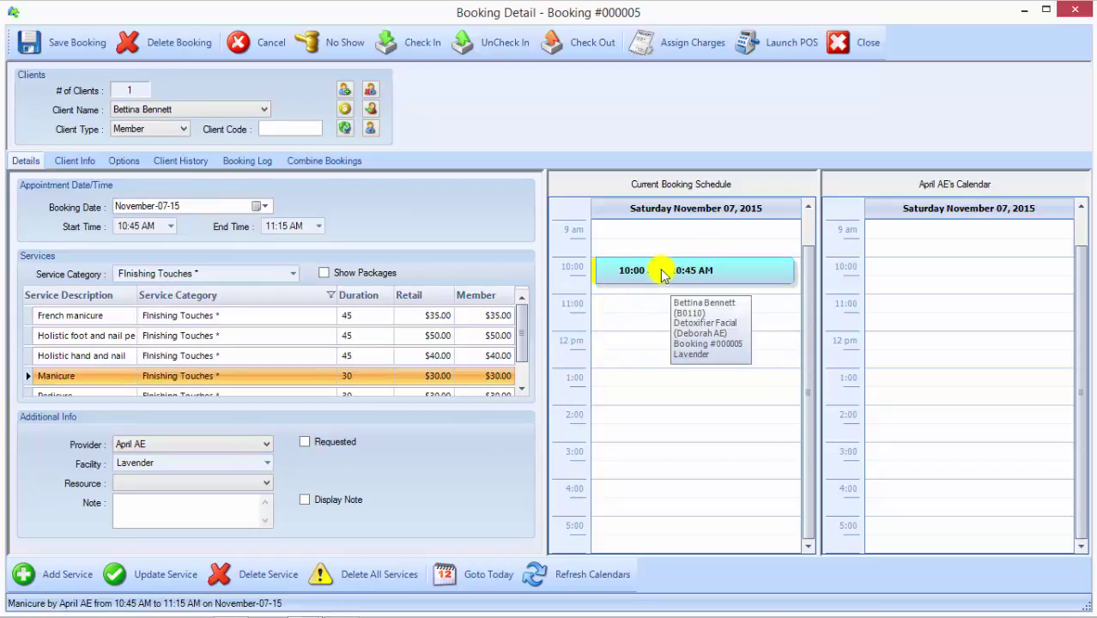
Step: Schedule the manicure for 10:00–10:45 AM and add it to the booking
{"action": "left_click", "coordinate": [172, 226]}
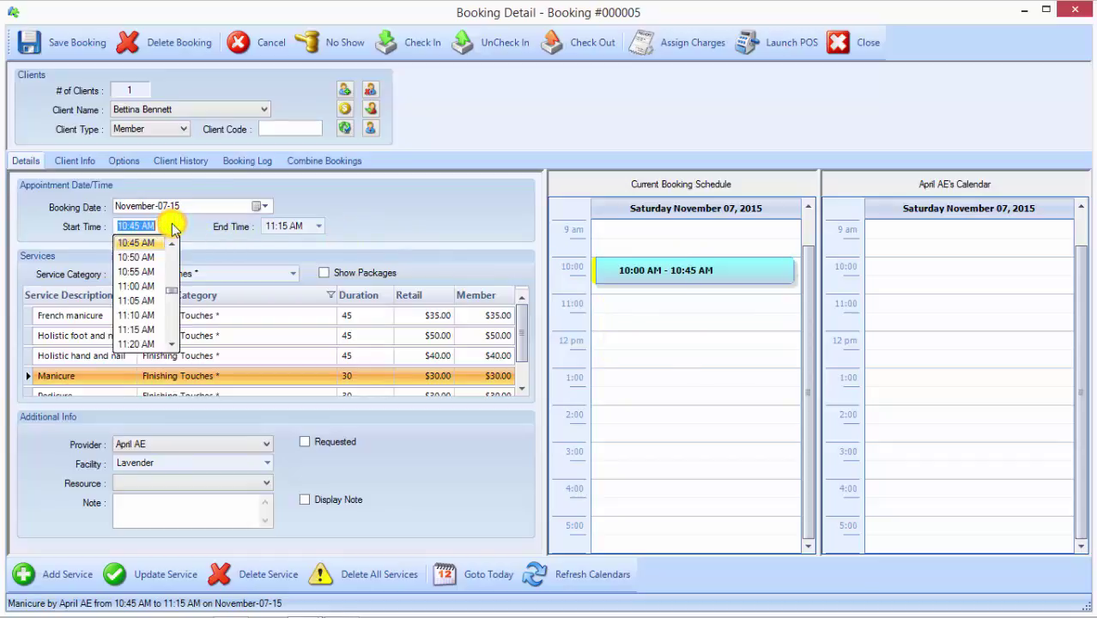
{"action": "left_click", "coordinate": [172, 246]}
{"action": "left_click", "coordinate": [172, 248]}
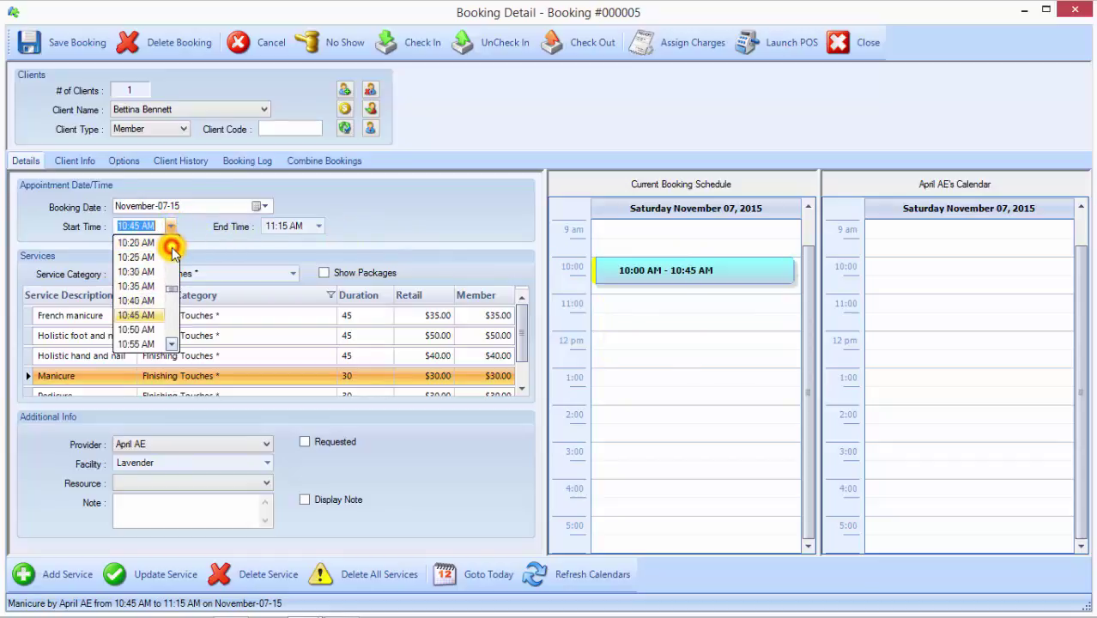
{"action": "left_click", "coordinate": [171, 247]}
{"action": "left_click", "coordinate": [172, 248]}
{"action": "left_click", "coordinate": [172, 248]}
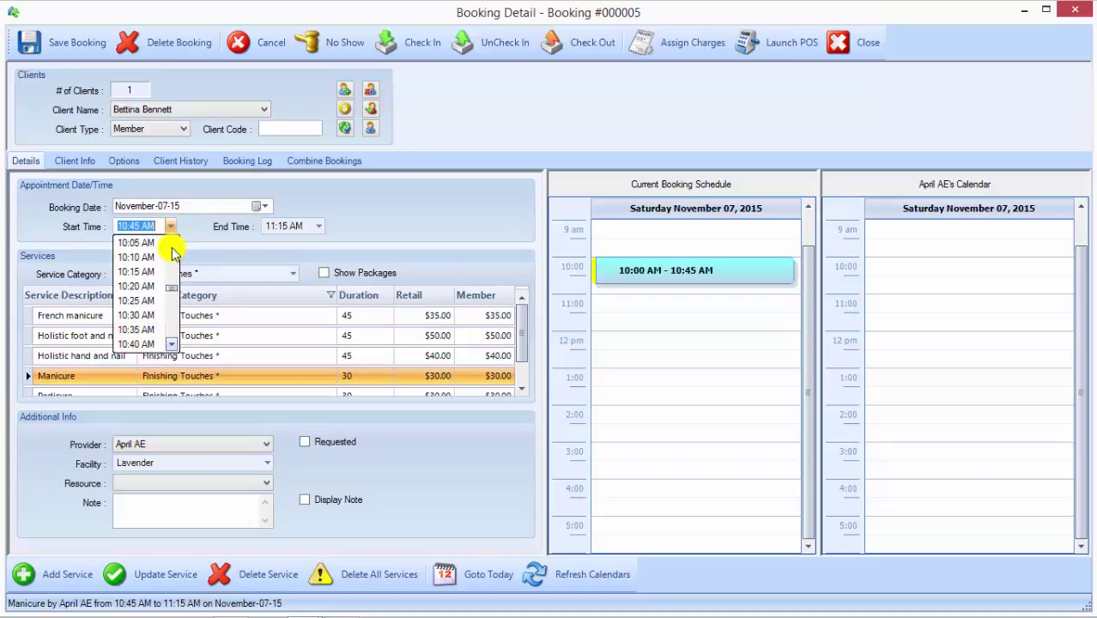
{"action": "left_click", "coordinate": [140, 242]}
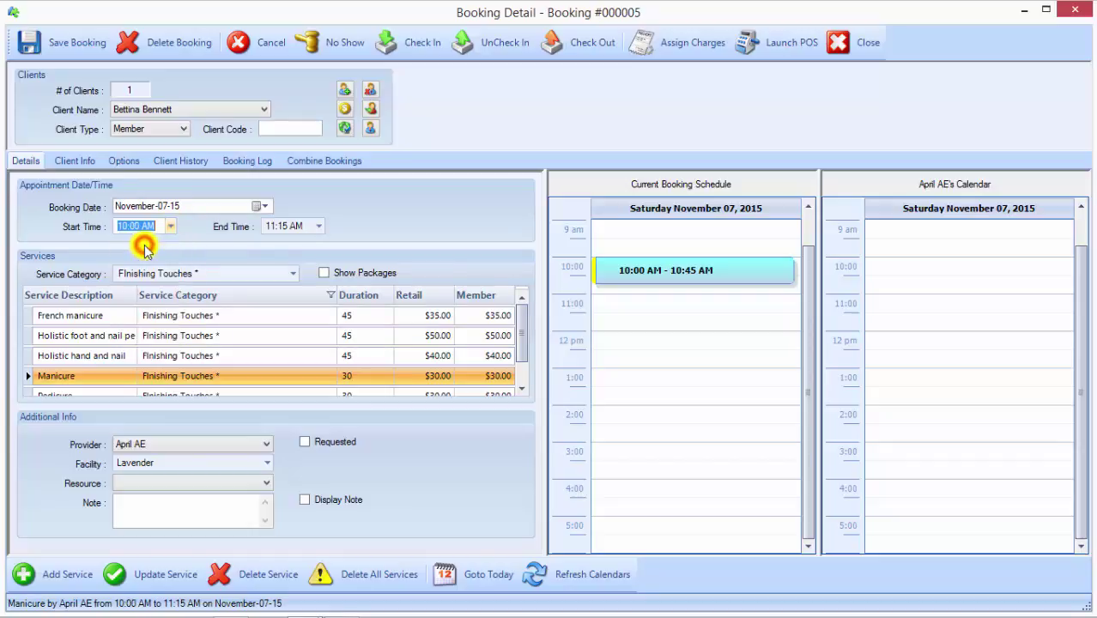
{"action": "left_click", "coordinate": [315, 226]}
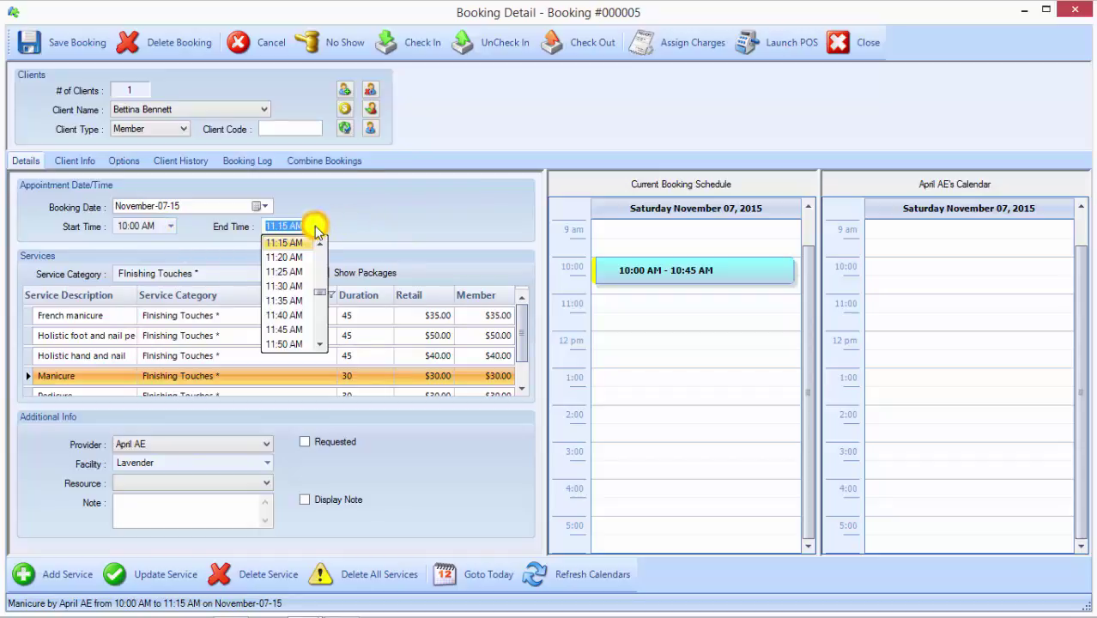
{"action": "left_click", "coordinate": [317, 228]}
{"action": "left_click", "coordinate": [317, 227]}
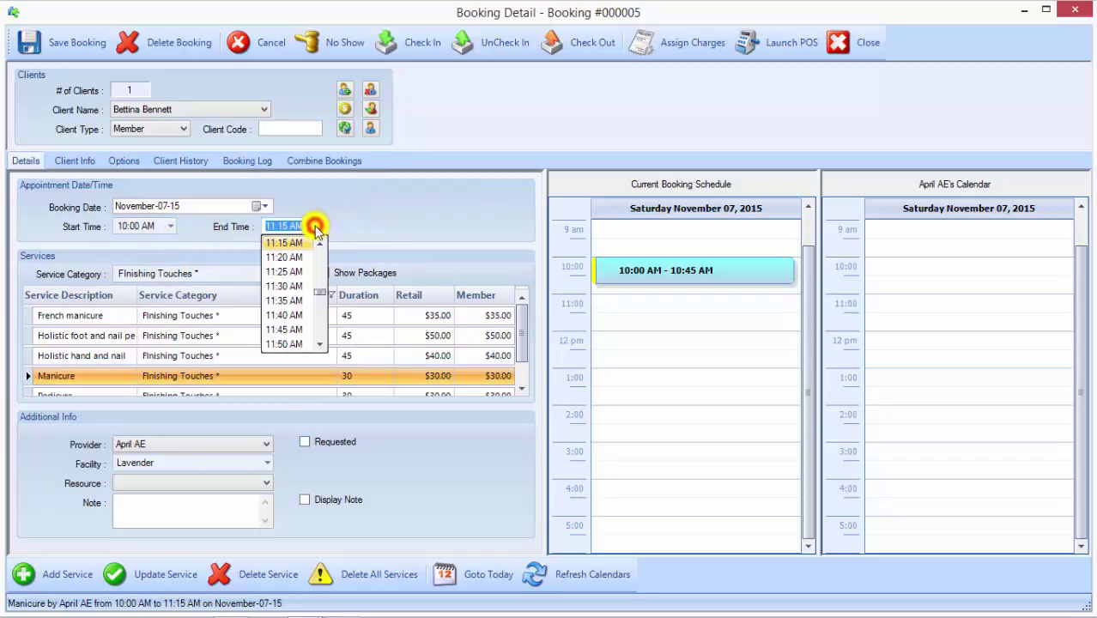
{"action": "left_click", "coordinate": [317, 269]}
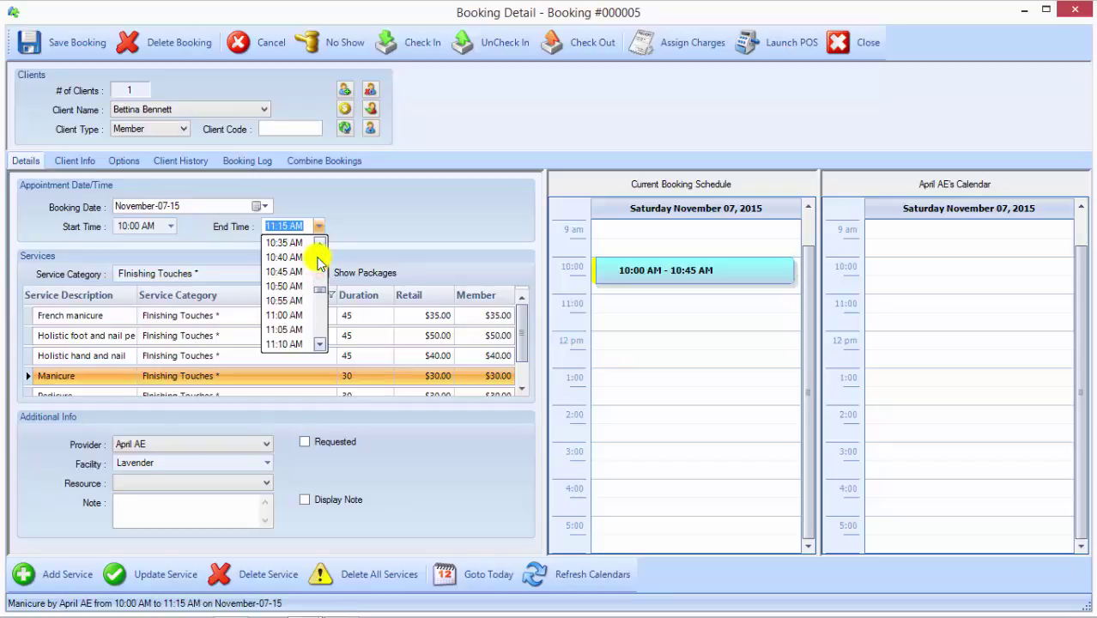
{"action": "left_click", "coordinate": [286, 271]}
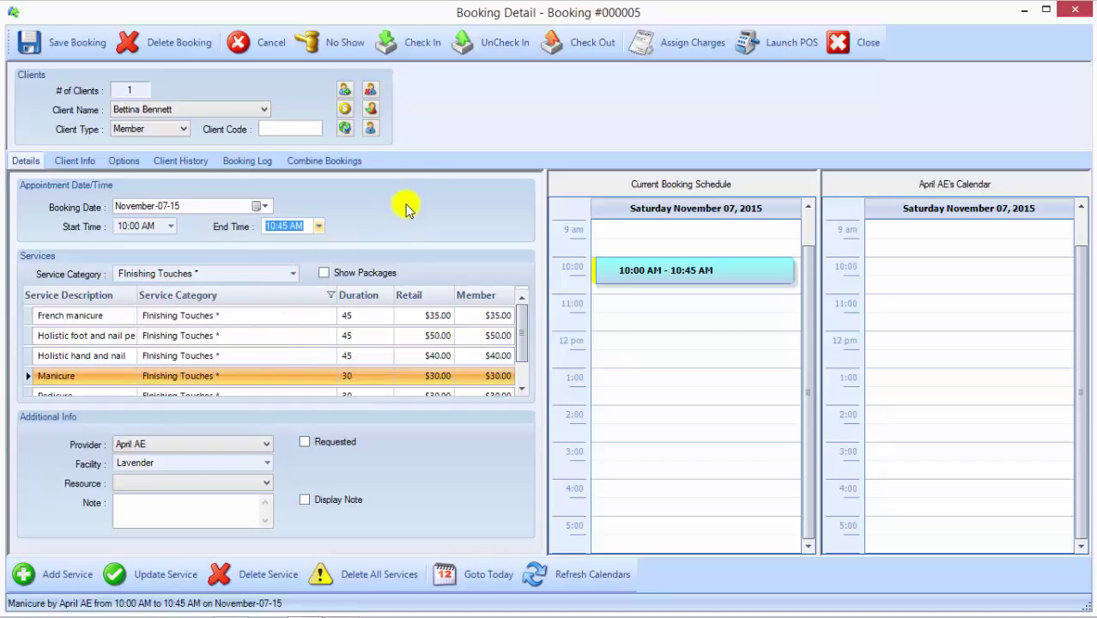
{"action": "left_click", "coordinate": [40, 577]}
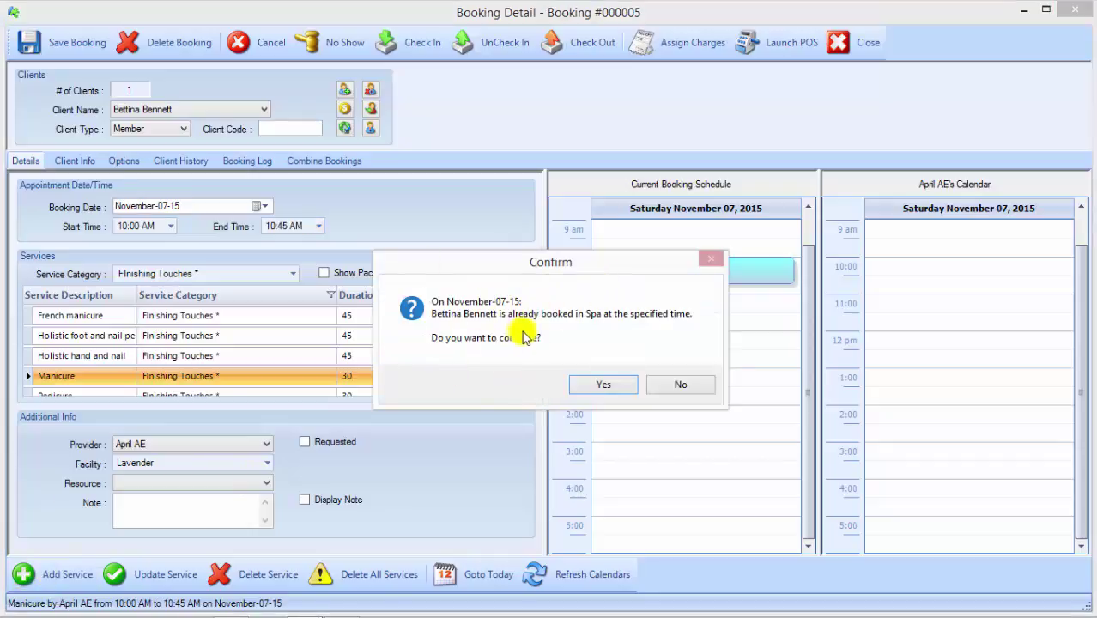
Step: Accept both the client and Lavender facility double-booking warnings for the Manicure
{"action": "left_click", "coordinate": [598, 389]}
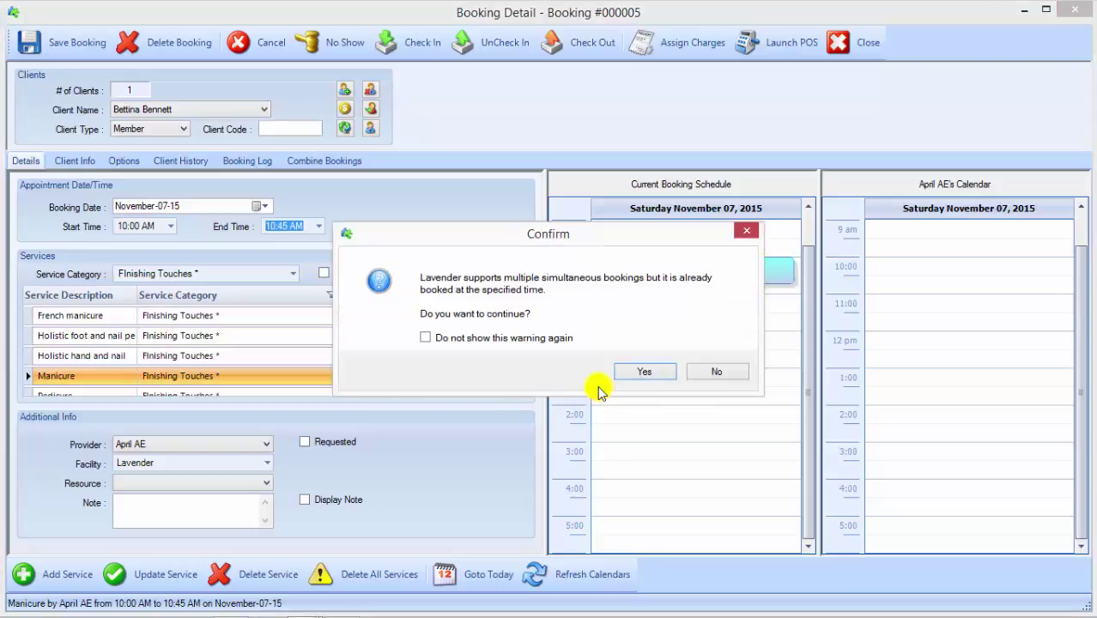
{"action": "left_click", "coordinate": [631, 380]}
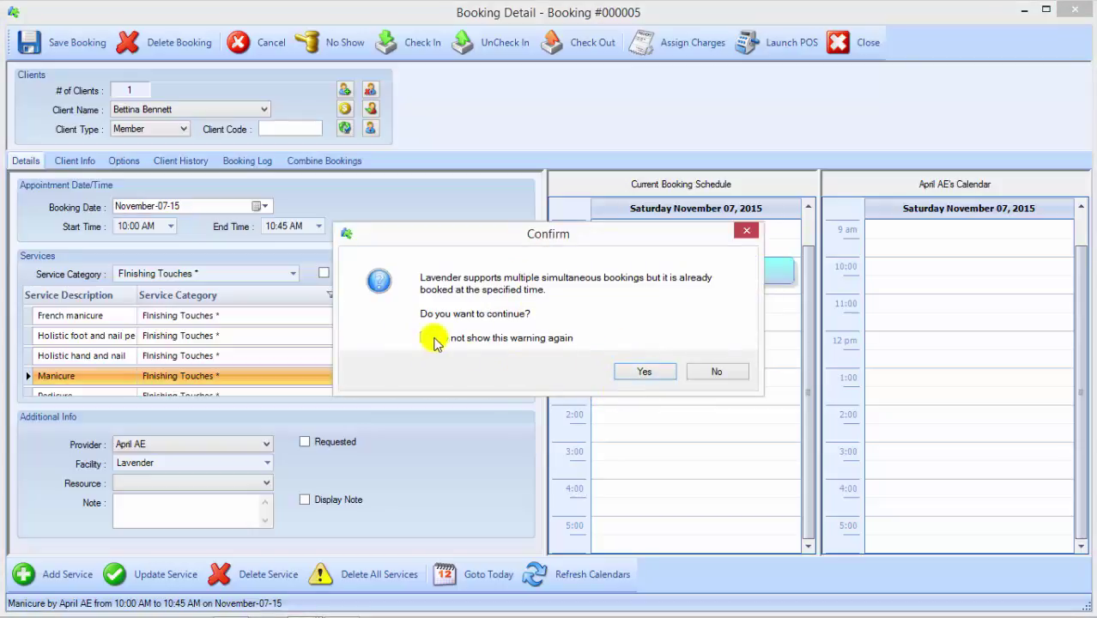
{"action": "left_click", "coordinate": [648, 371]}
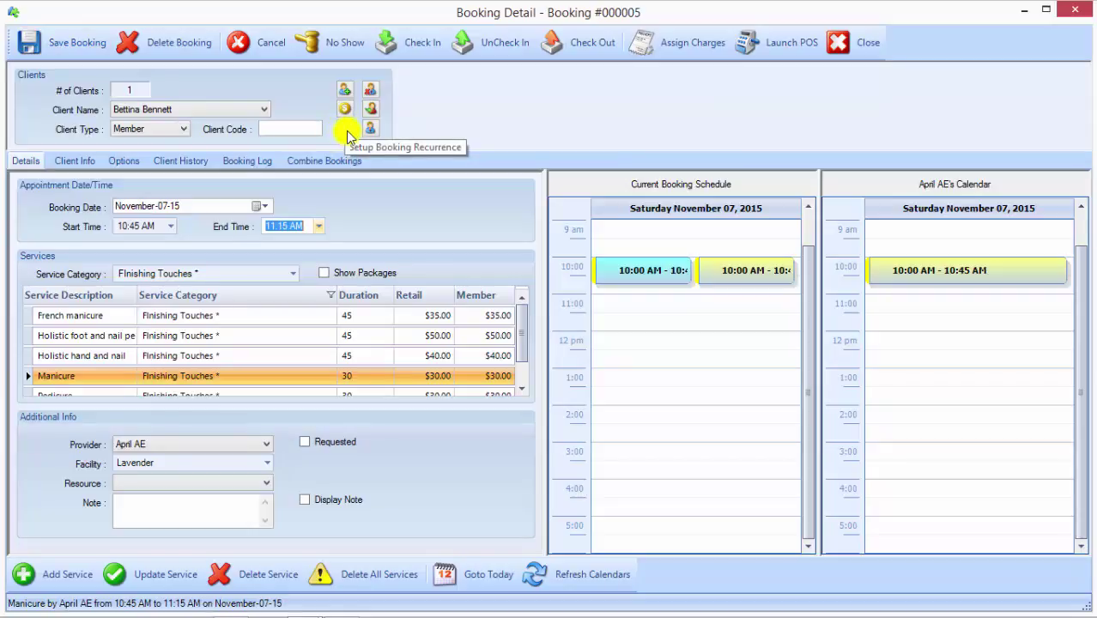
Step: Preview monthly, daily, weekly and yearly recurrence patterns for the booking, then close without applying
{"action": "left_click", "coordinate": [344, 131]}
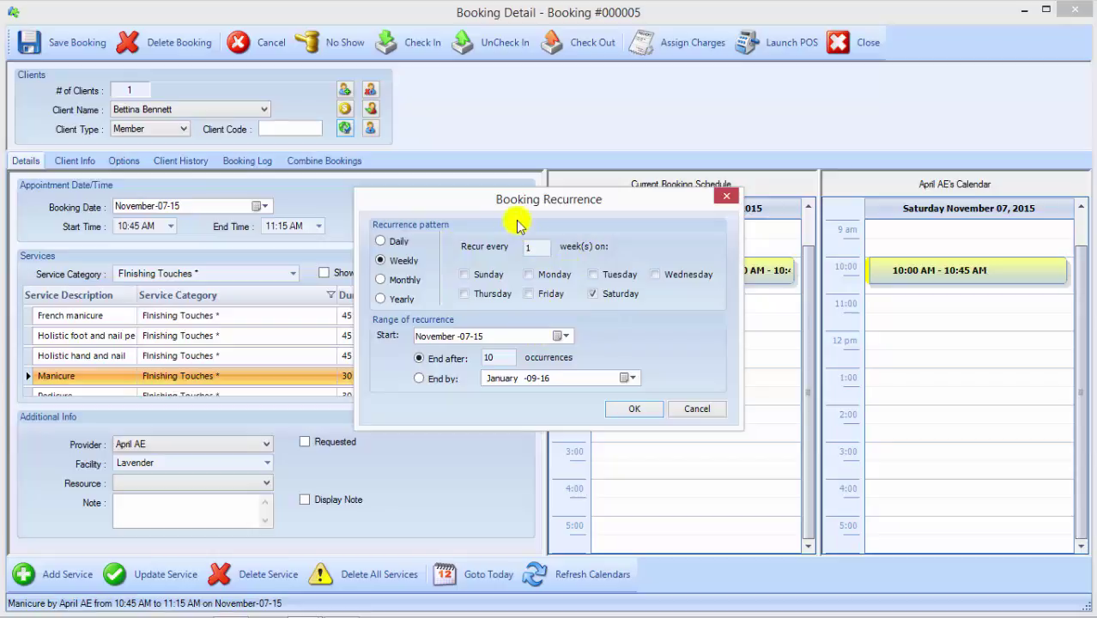
{"action": "left_click", "coordinate": [380, 280]}
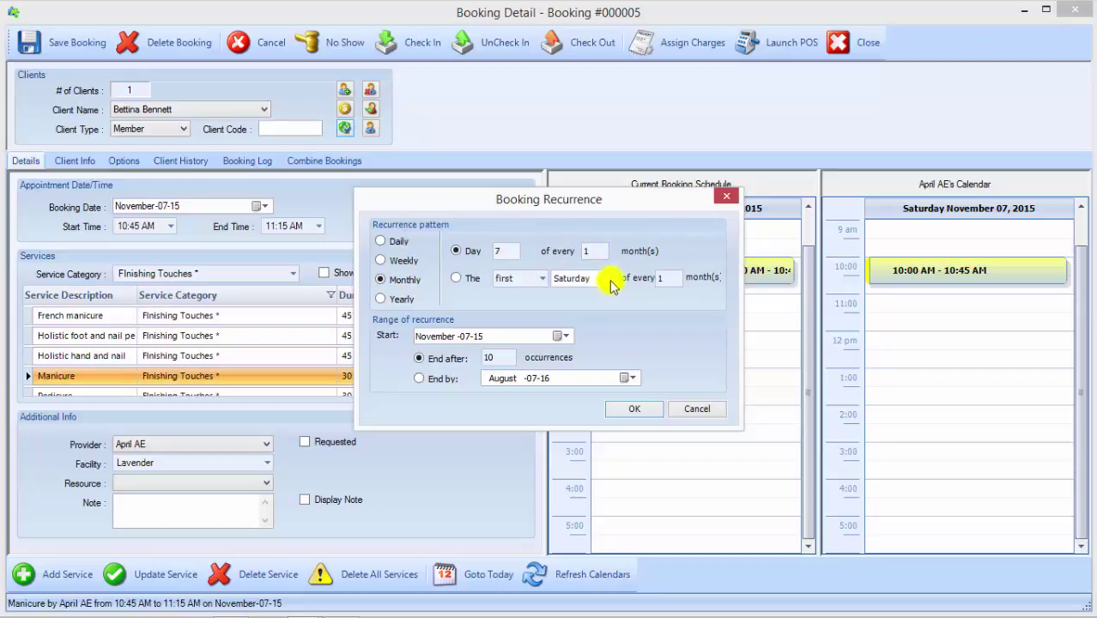
{"action": "left_click", "coordinate": [381, 242]}
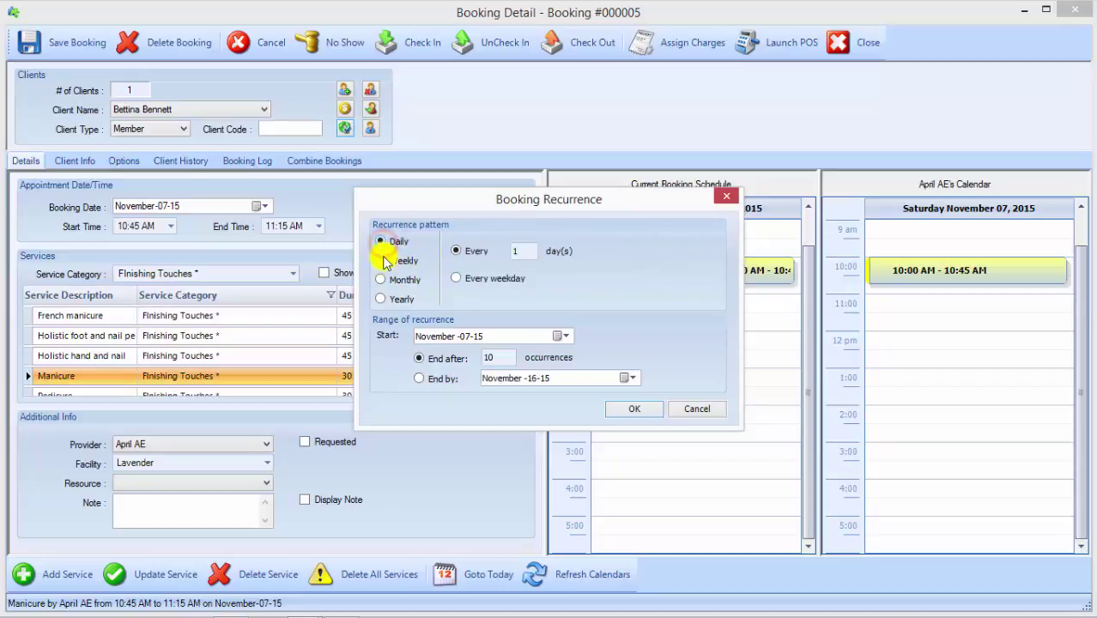
{"action": "left_click", "coordinate": [384, 266]}
{"action": "left_click", "coordinate": [380, 298]}
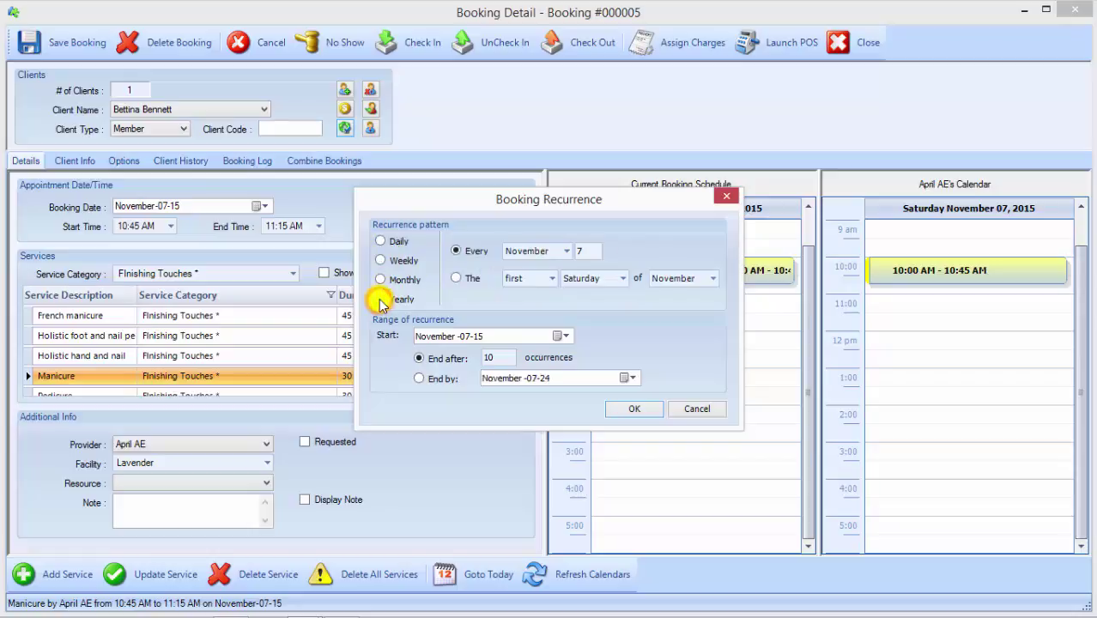
{"action": "left_click", "coordinate": [388, 243]}
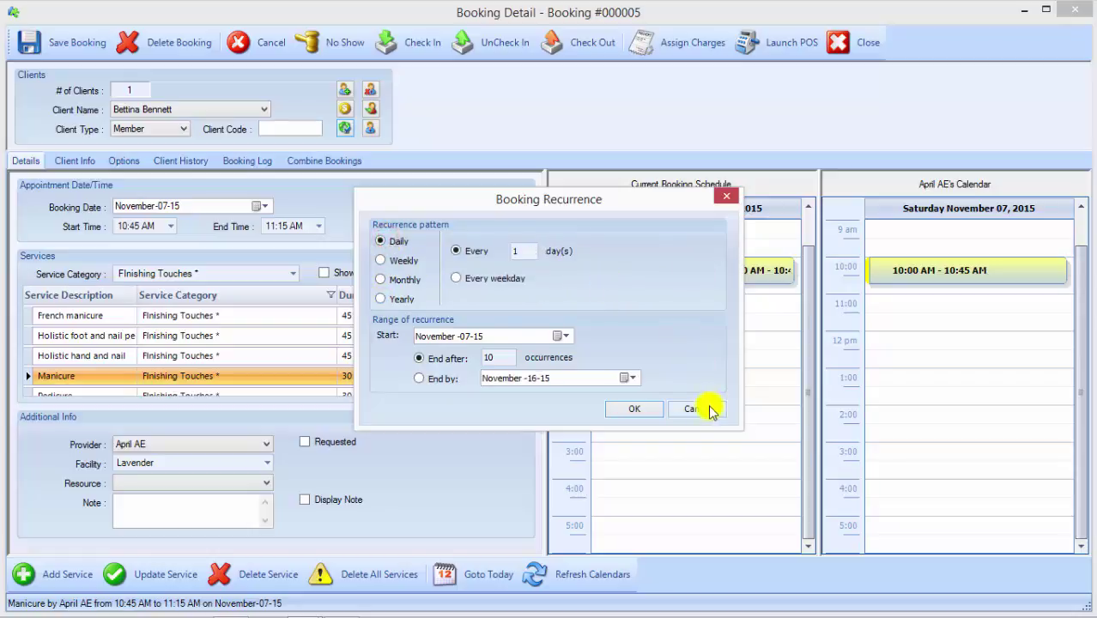
{"action": "left_click", "coordinate": [710, 410]}
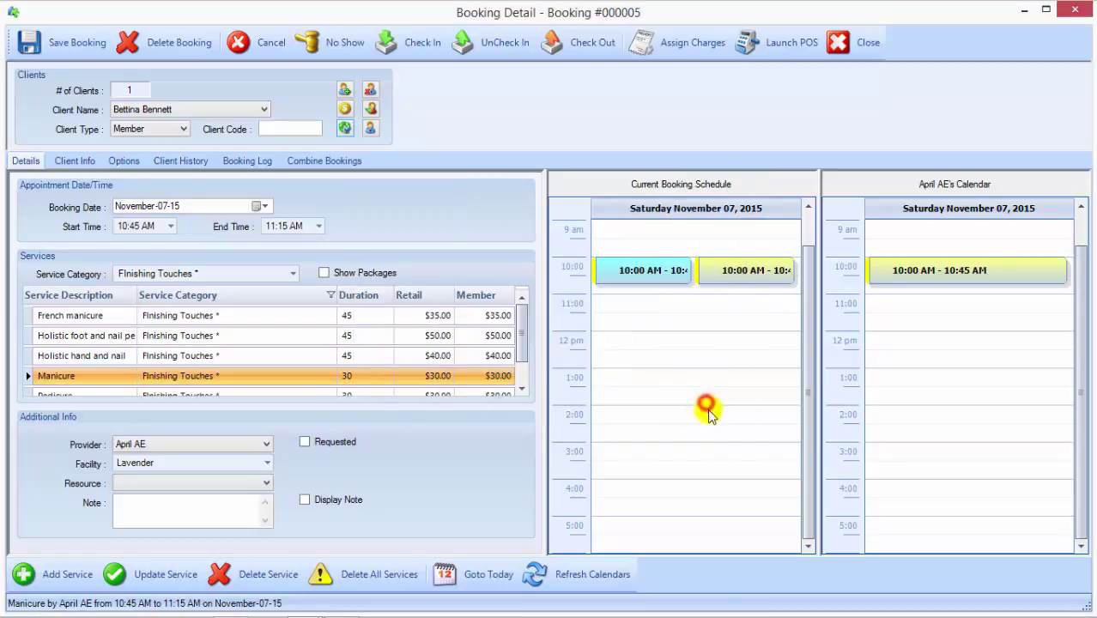
Step: Save Booking #000005 despite the double-booking warning, and show All Categories on the calendar
{"action": "left_click", "coordinate": [73, 56]}
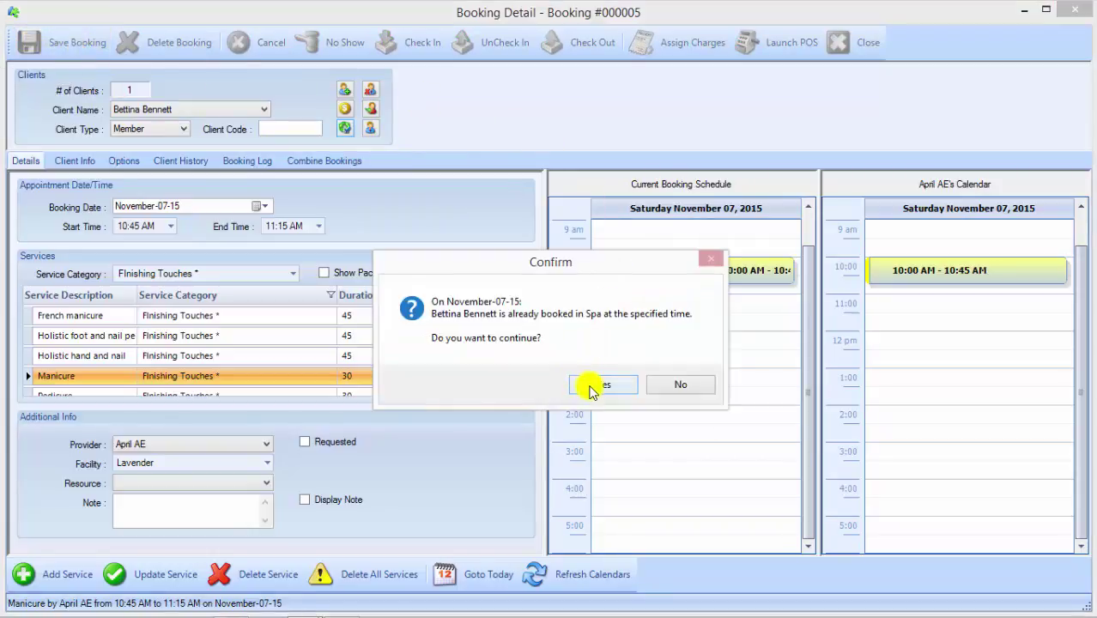
{"action": "left_click", "coordinate": [591, 386]}
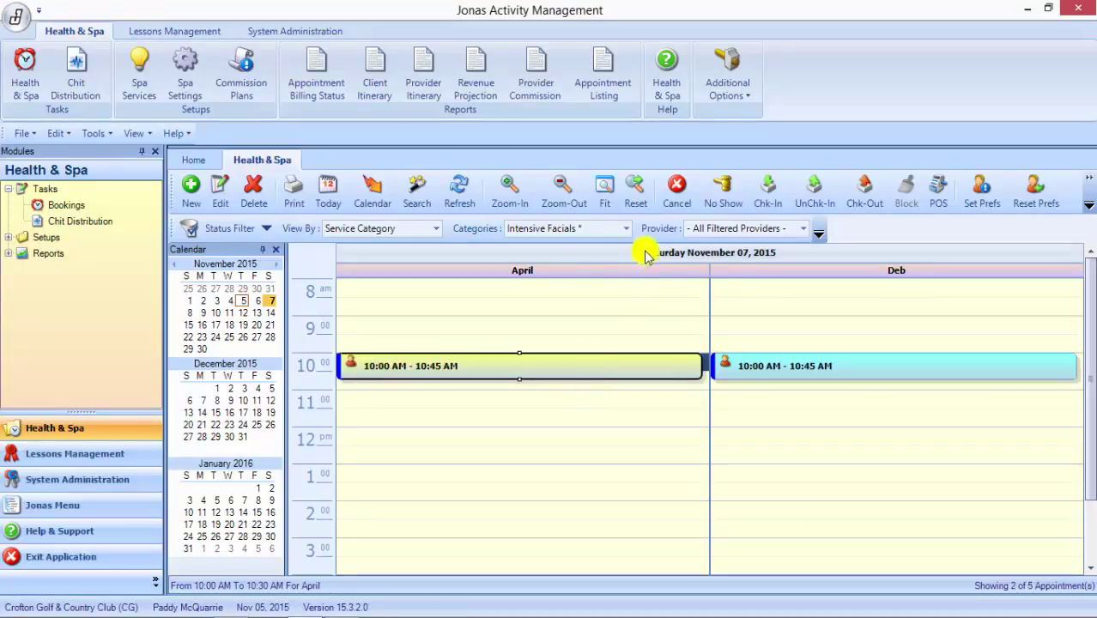
{"action": "left_click", "coordinate": [626, 228]}
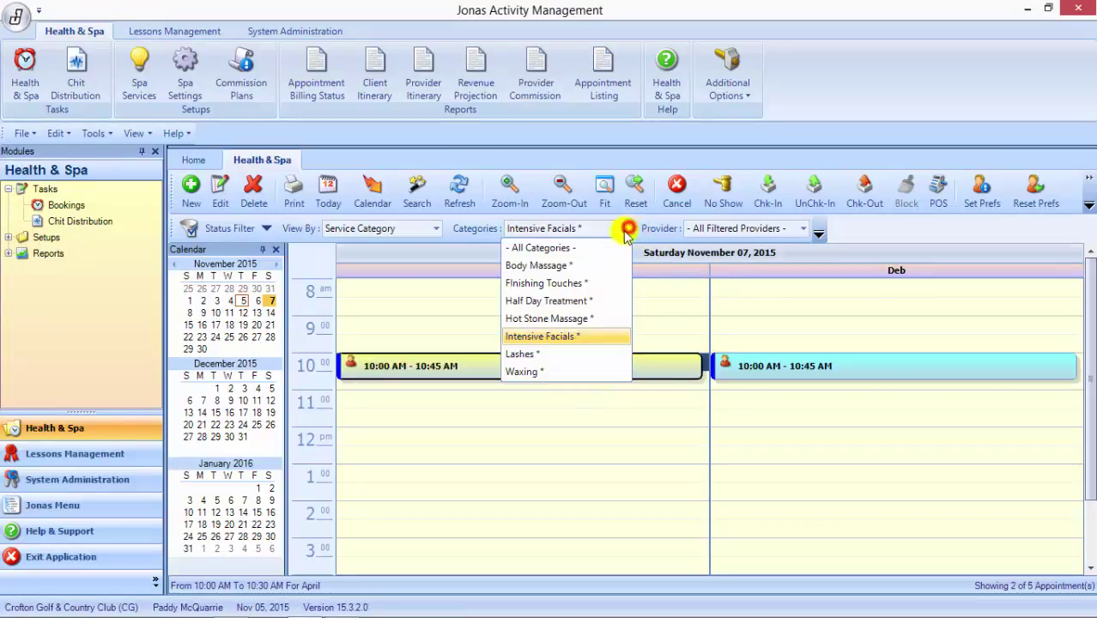
{"action": "left_click", "coordinate": [580, 251]}
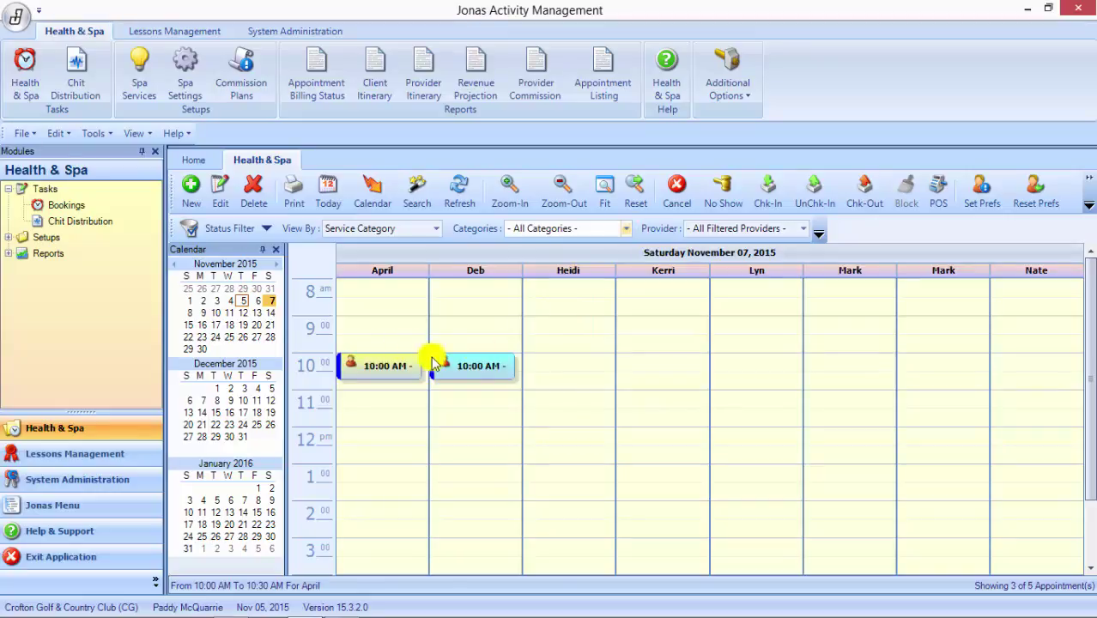
Step: Try moving the manicure to another provider's column, then dismiss the refusal alert
{"action": "mouse_move", "coordinate": [455, 366]}
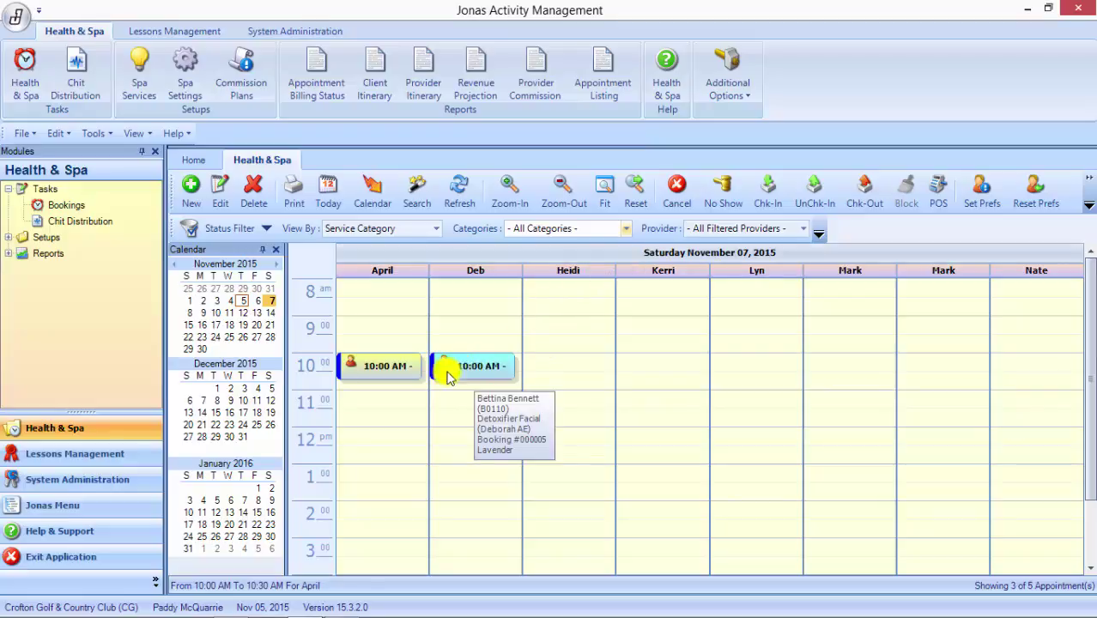
{"action": "mouse_move", "coordinate": [375, 368]}
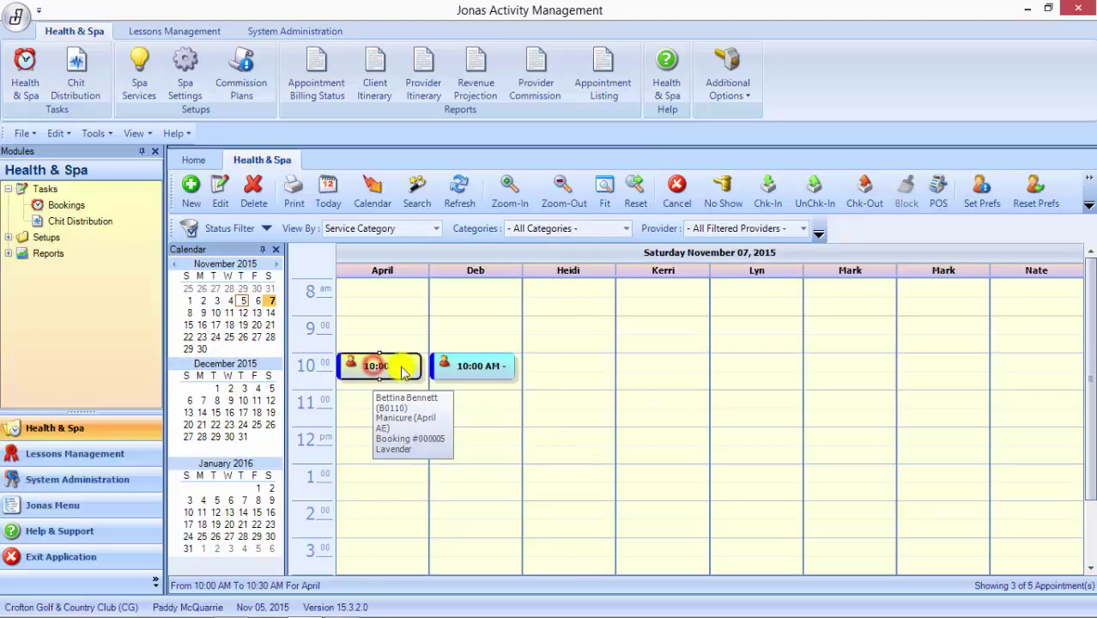
{"action": "left_click_drag", "start_coordinate": [374, 367], "coordinate": [532, 376]}
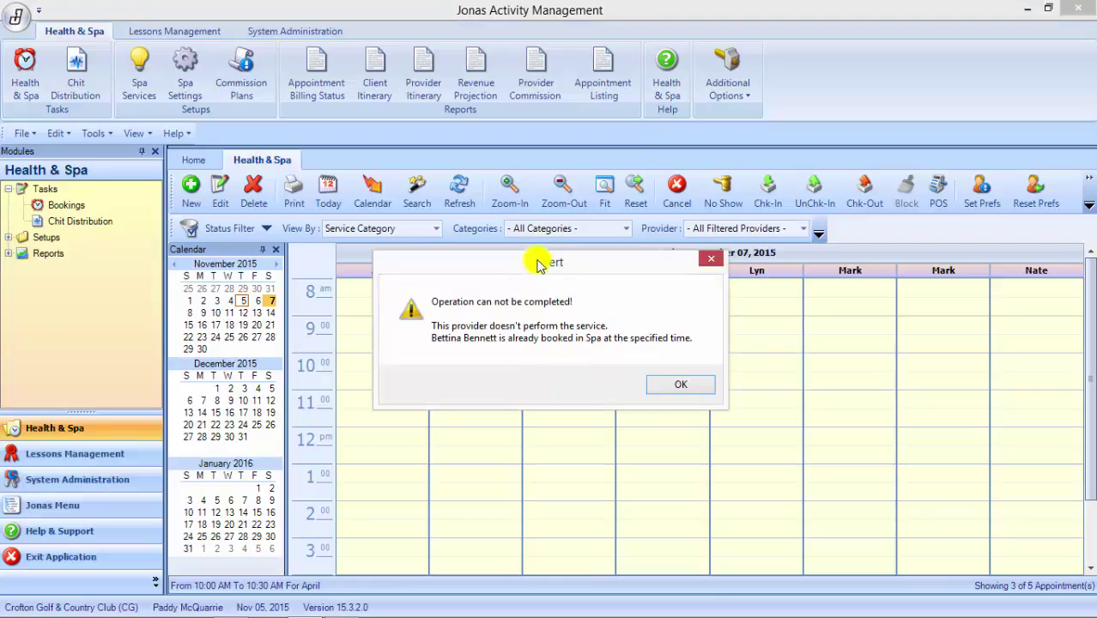
{"action": "left_click", "coordinate": [541, 277]}
{"action": "left_click_drag", "start_coordinate": [541, 276], "coordinate": [567, 369]}
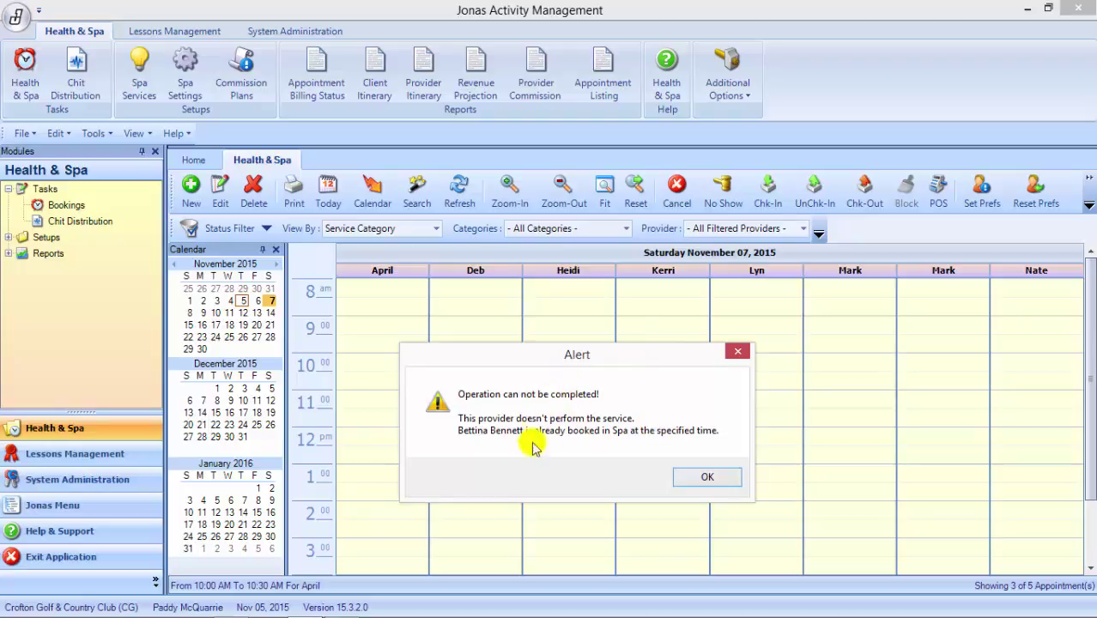
{"action": "left_click", "coordinate": [724, 478]}
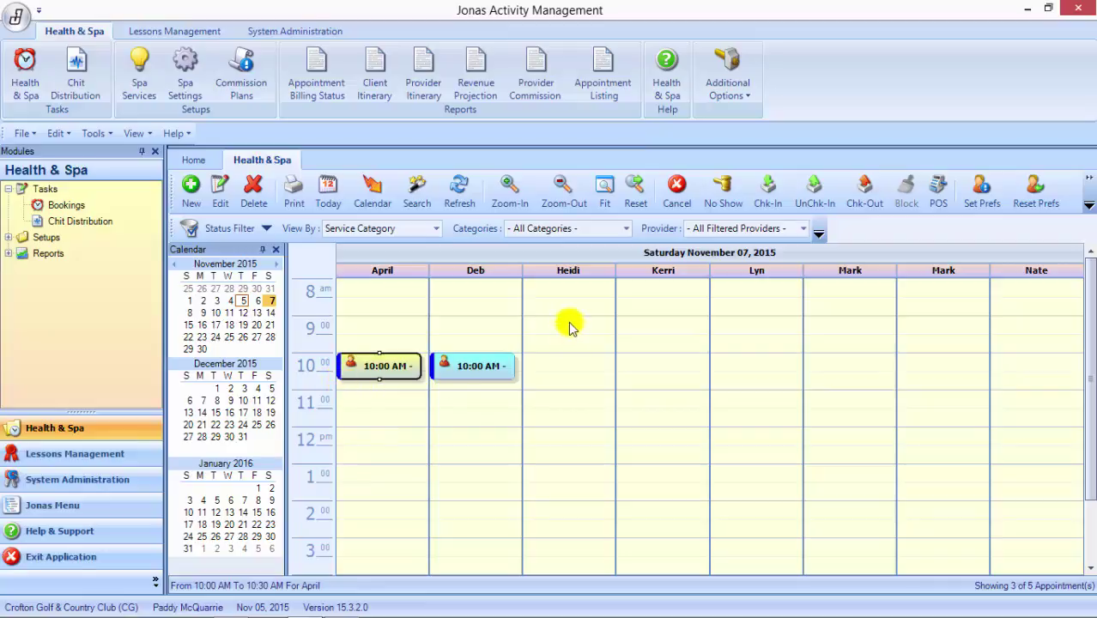
Step: Filter the calendar to Body Massage and select the second provider's 11:00 slot
{"action": "left_click", "coordinate": [626, 228]}
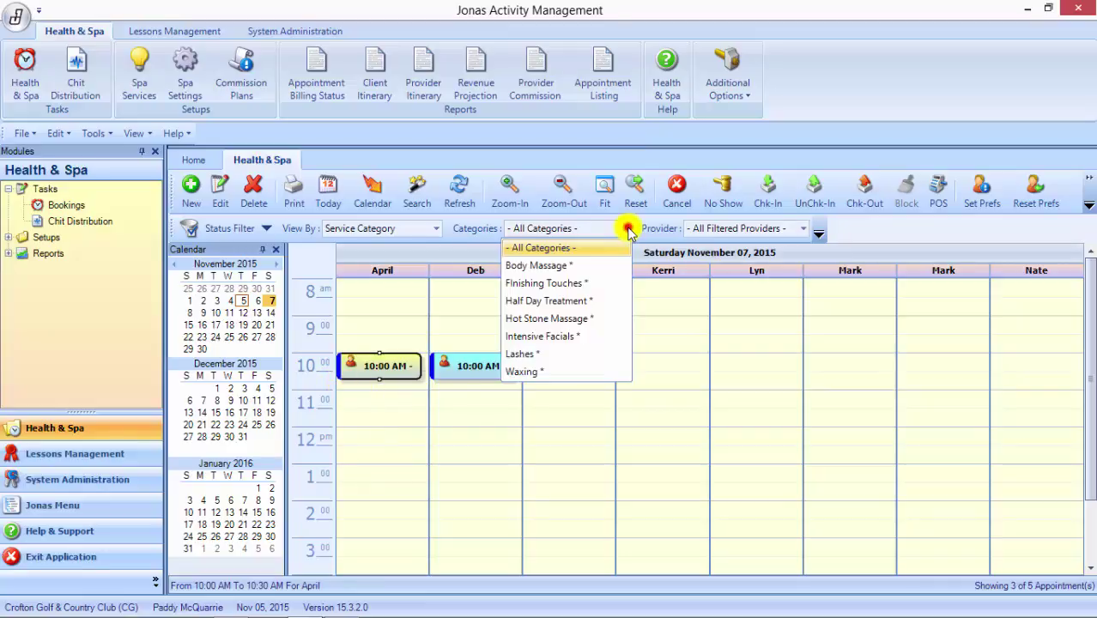
{"action": "left_click", "coordinate": [573, 268]}
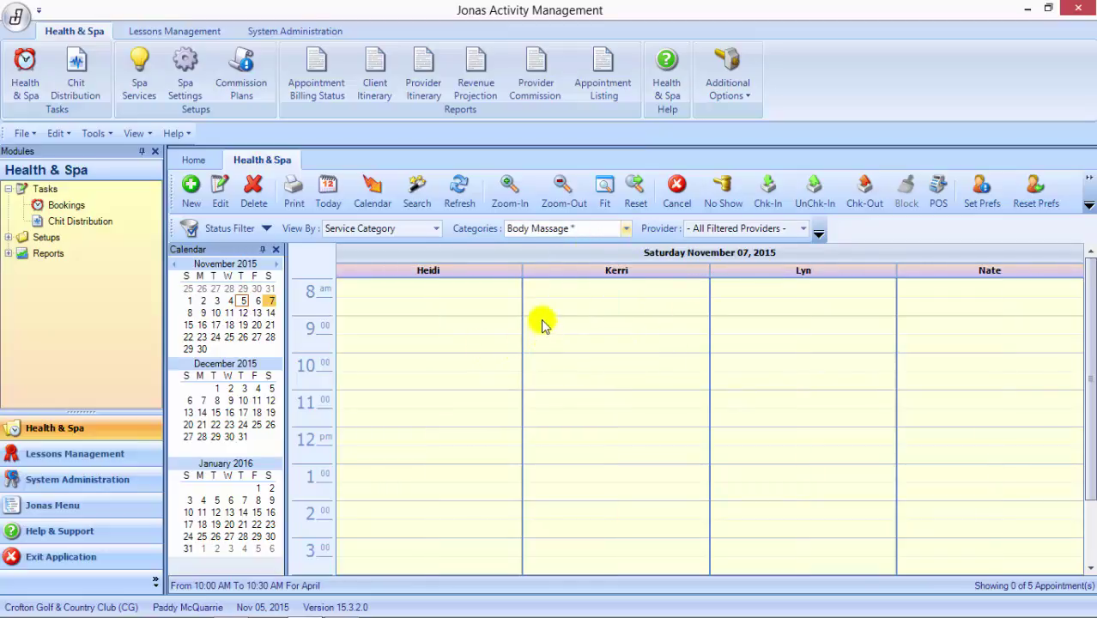
{"action": "left_click", "coordinate": [550, 402]}
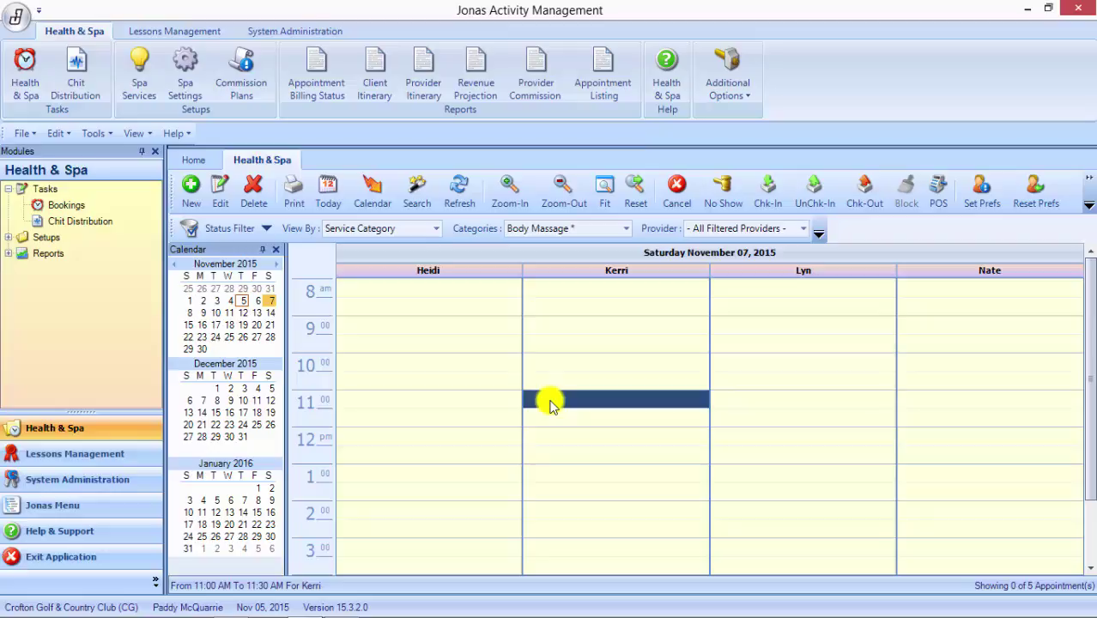
Step: Open new Booking #000006 at the 11:00 massage slot and assign a looked-up member as client
{"action": "double_click", "coordinate": [618, 401]}
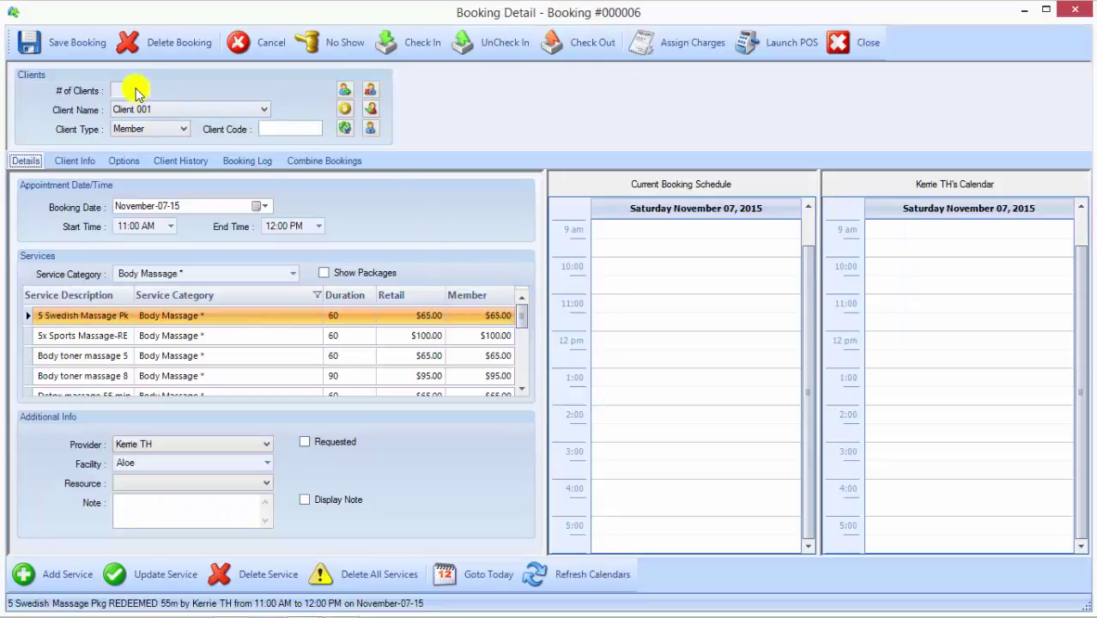
{"action": "left_click", "coordinate": [370, 109]}
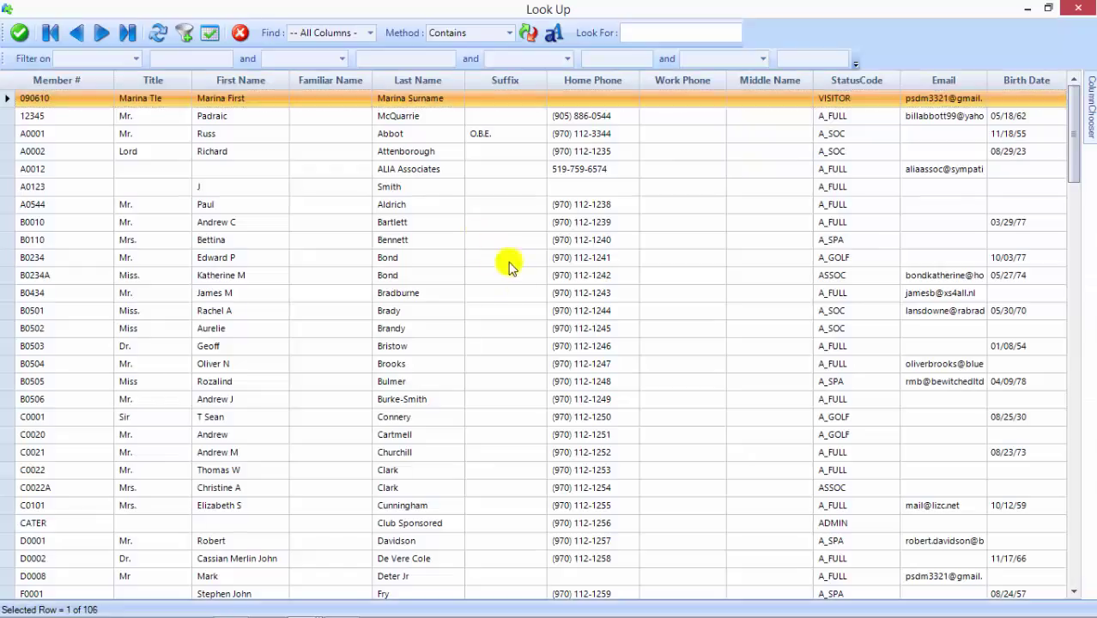
{"action": "left_click", "coordinate": [202, 330]}
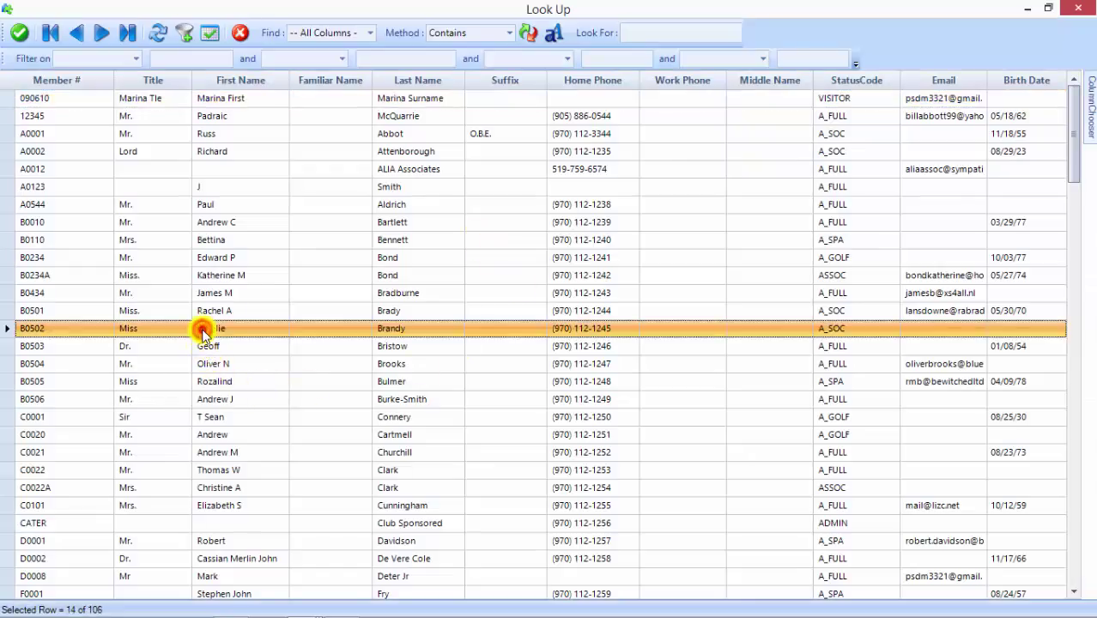
{"action": "double_click", "coordinate": [202, 330]}
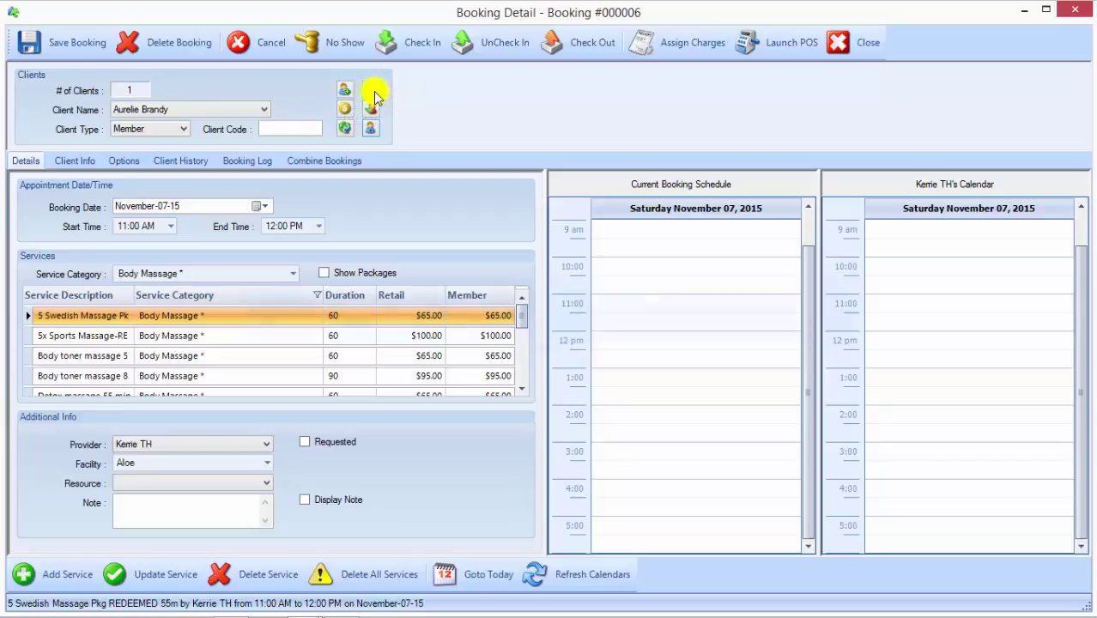
Step: Add Client 002 to Booking #000006 with Client Type set to Guest
{"action": "left_click", "coordinate": [344, 89]}
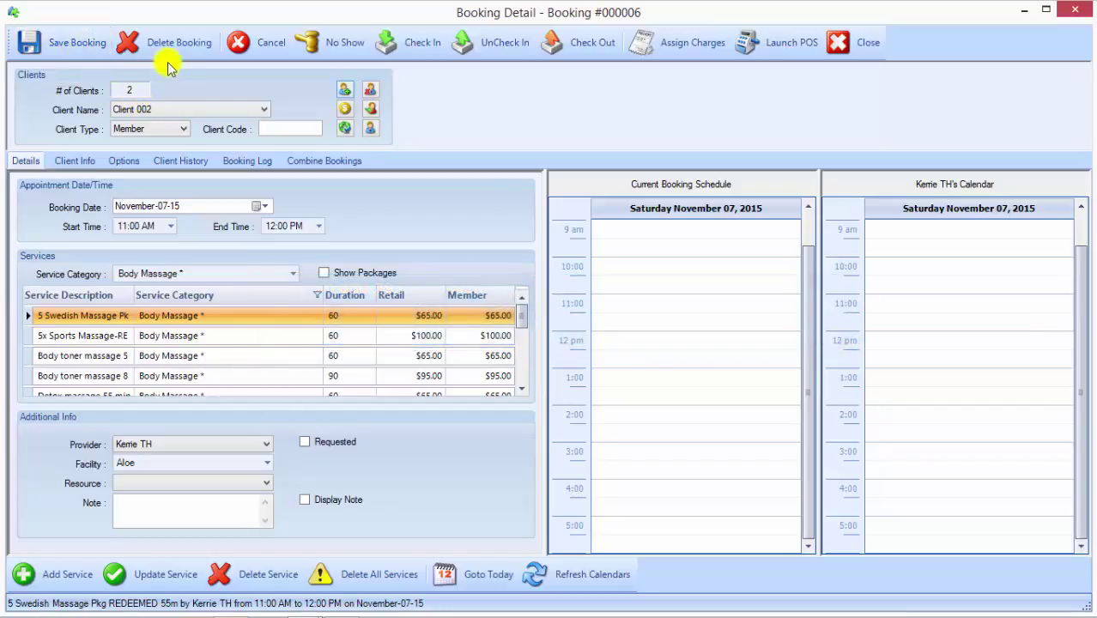
{"action": "left_click", "coordinate": [184, 128]}
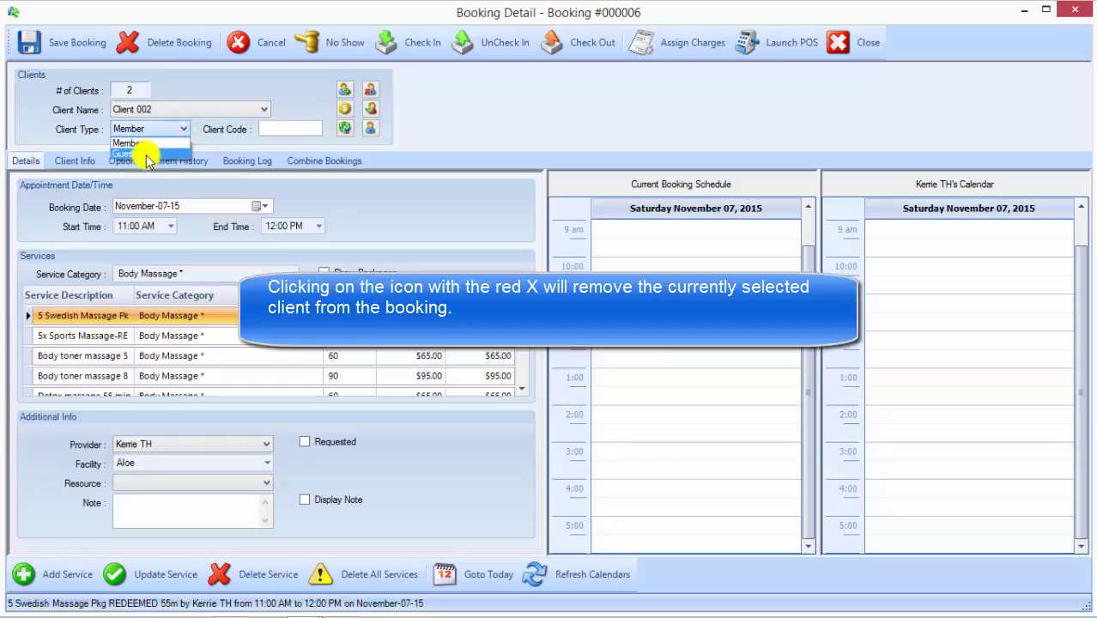
{"action": "left_click", "coordinate": [146, 154]}
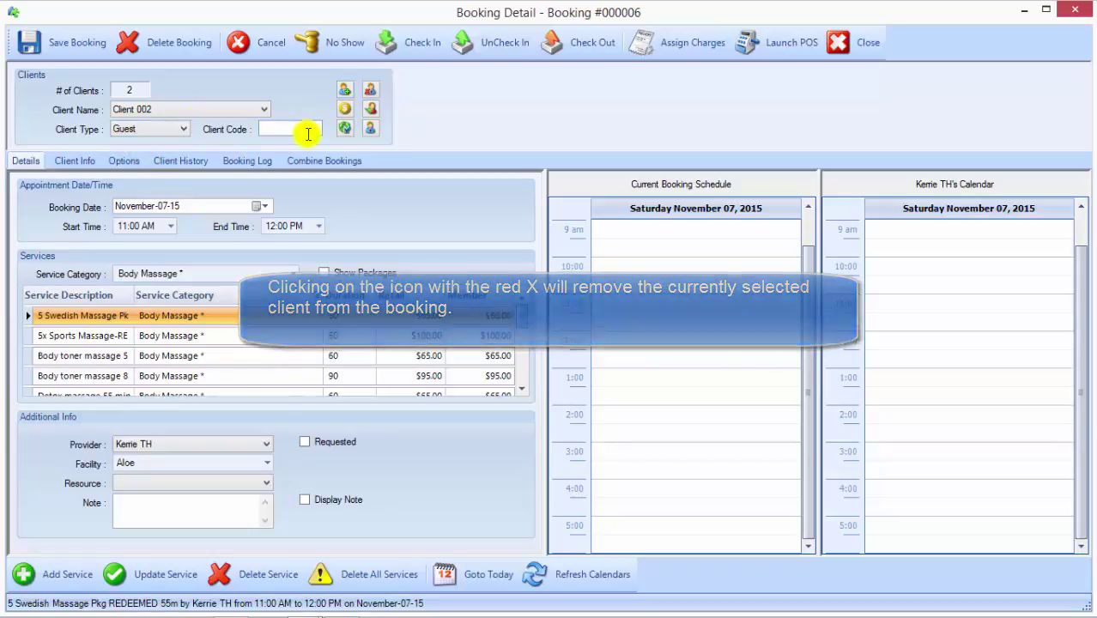
{"action": "left_click", "coordinate": [308, 130]}
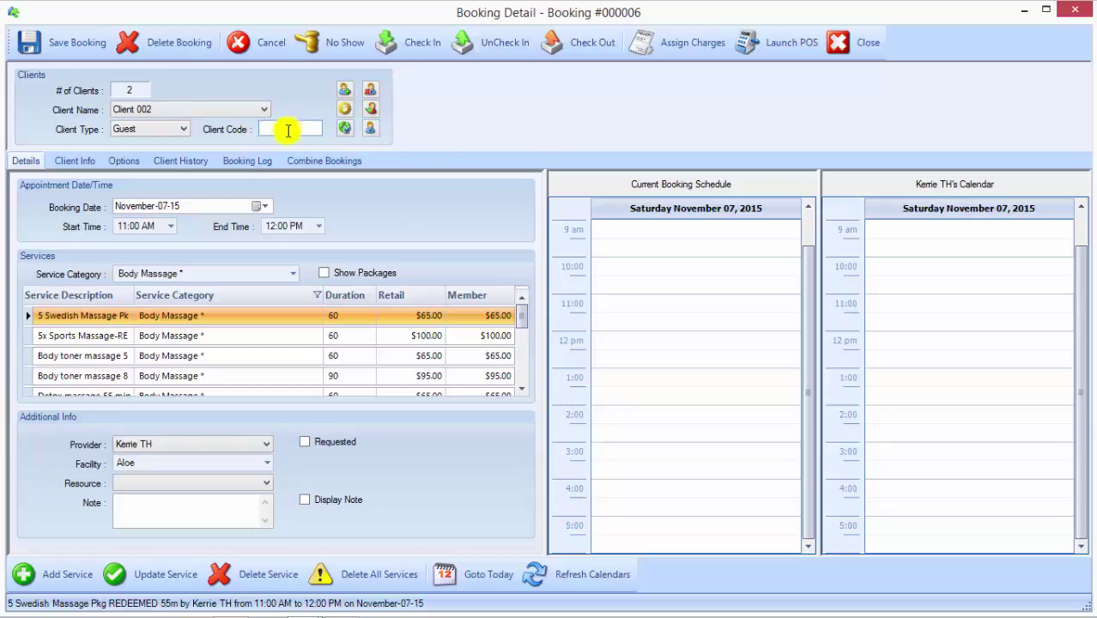
Step: Save a new client record with the guest's first and last name and Female gender
{"action": "left_click", "coordinate": [76, 162]}
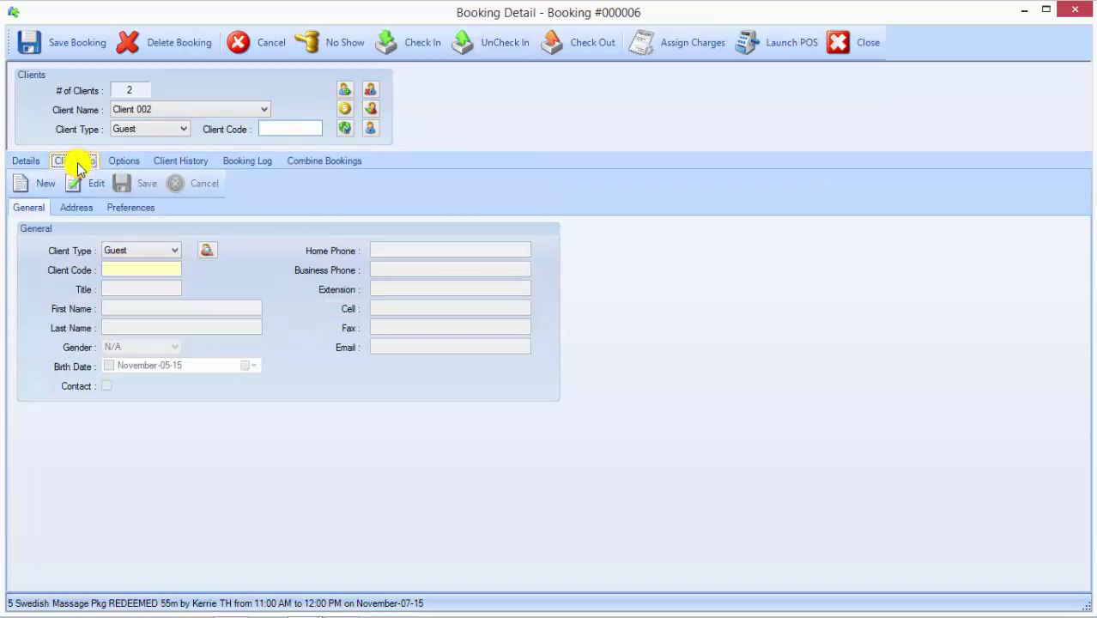
{"action": "left_click", "coordinate": [24, 186]}
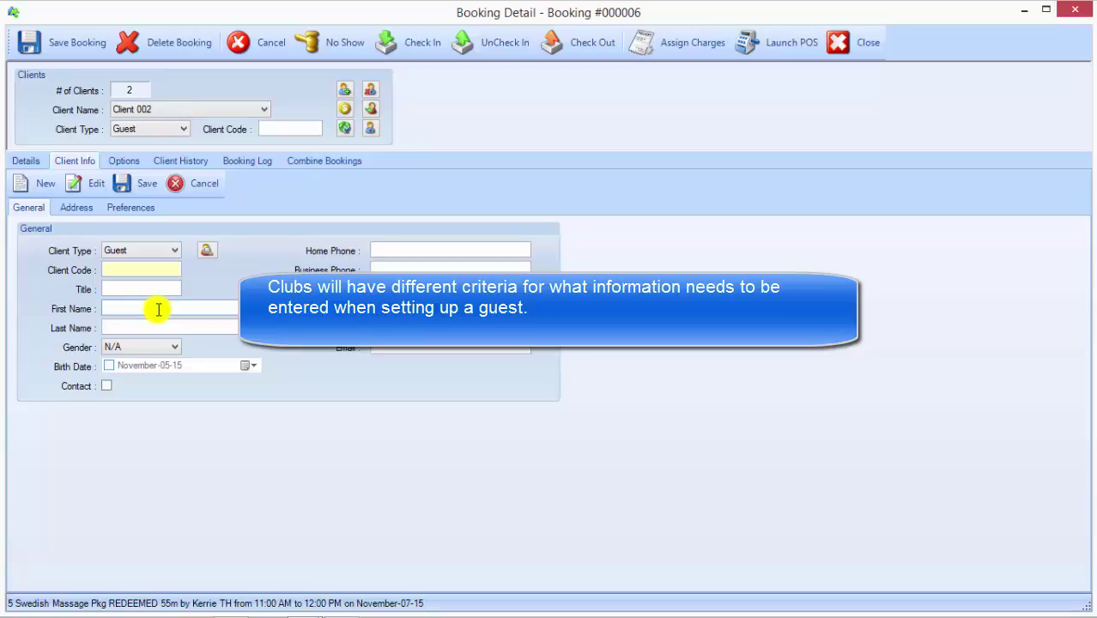
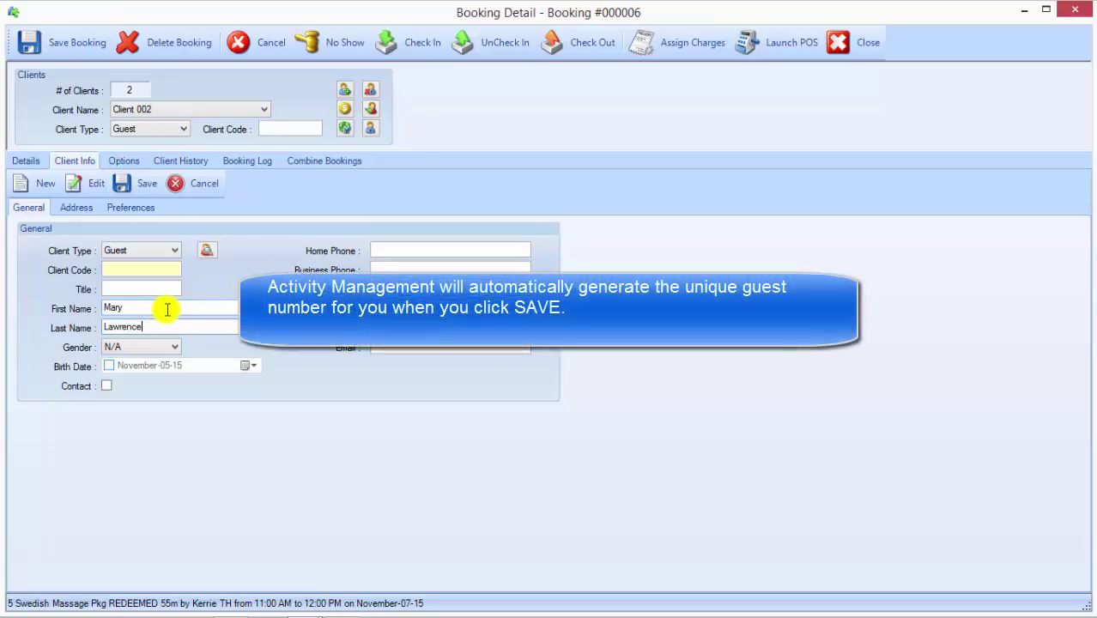
{"action": "left_click", "coordinate": [170, 352]}
{"action": "left_click", "coordinate": [142, 378]}
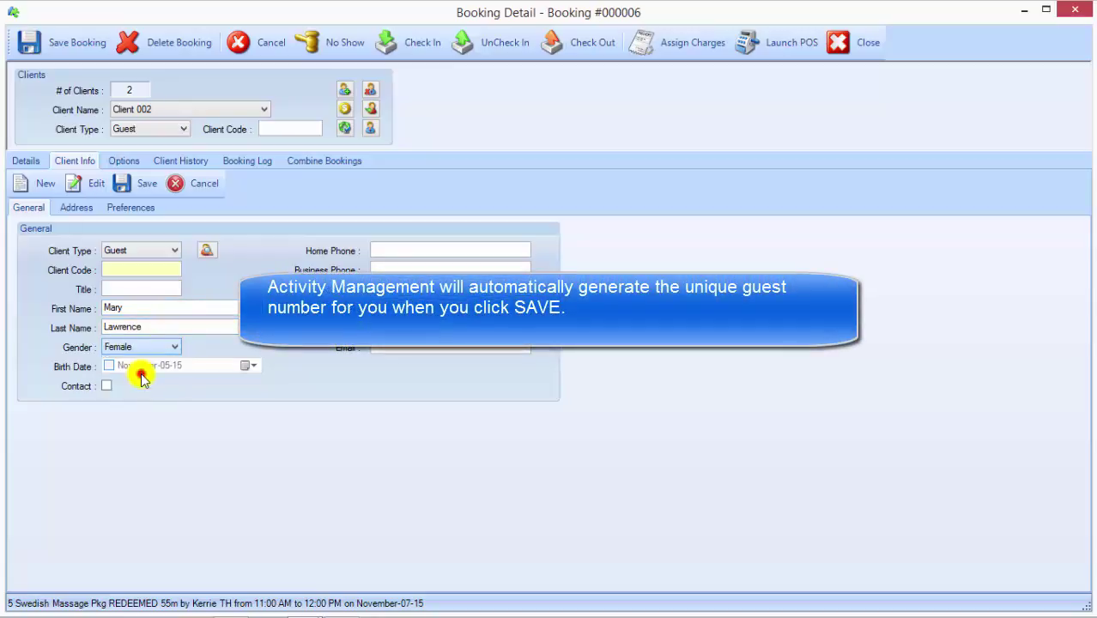
{"action": "left_click", "coordinate": [142, 183]}
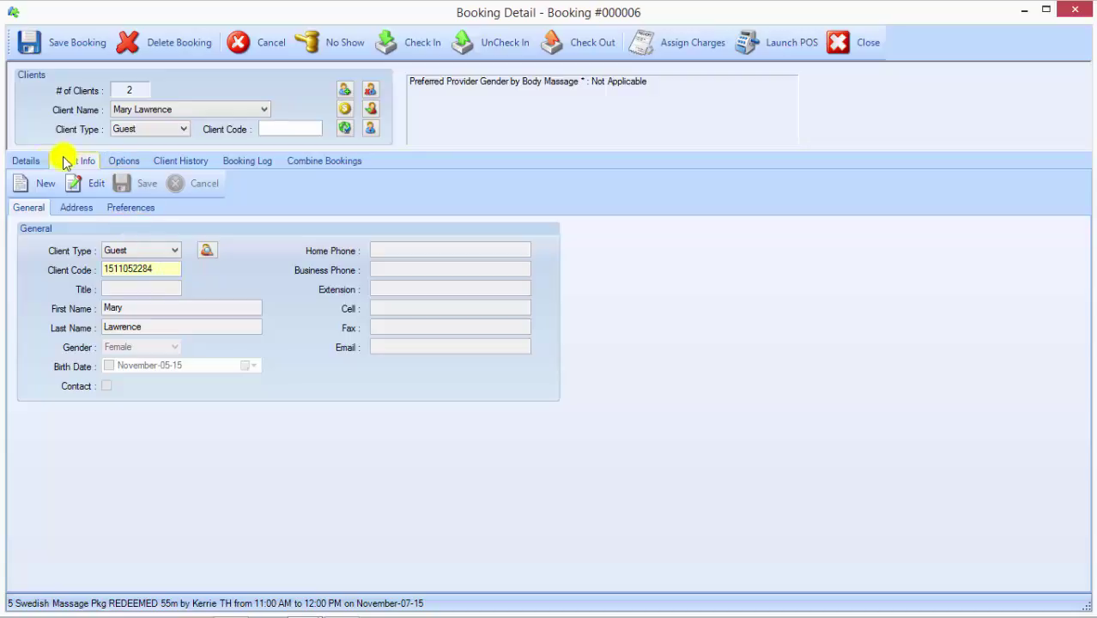
{"action": "left_click", "coordinate": [34, 160]}
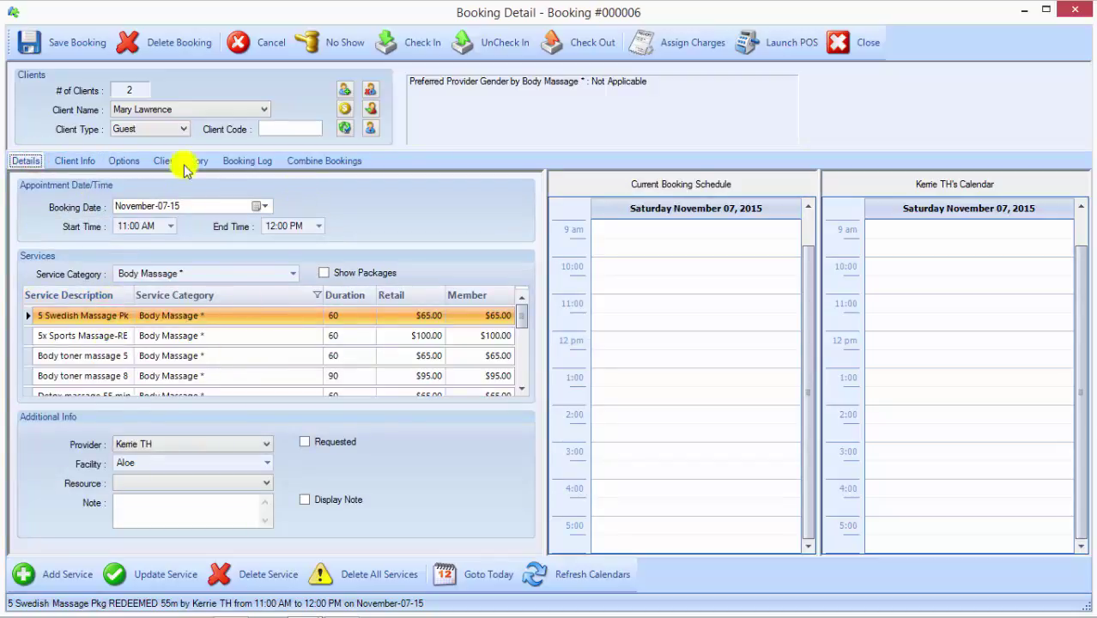
Step: Add the Body toner massage 80 Mins service for the first client
{"action": "left_click", "coordinate": [153, 109]}
{"action": "left_click", "coordinate": [146, 125]}
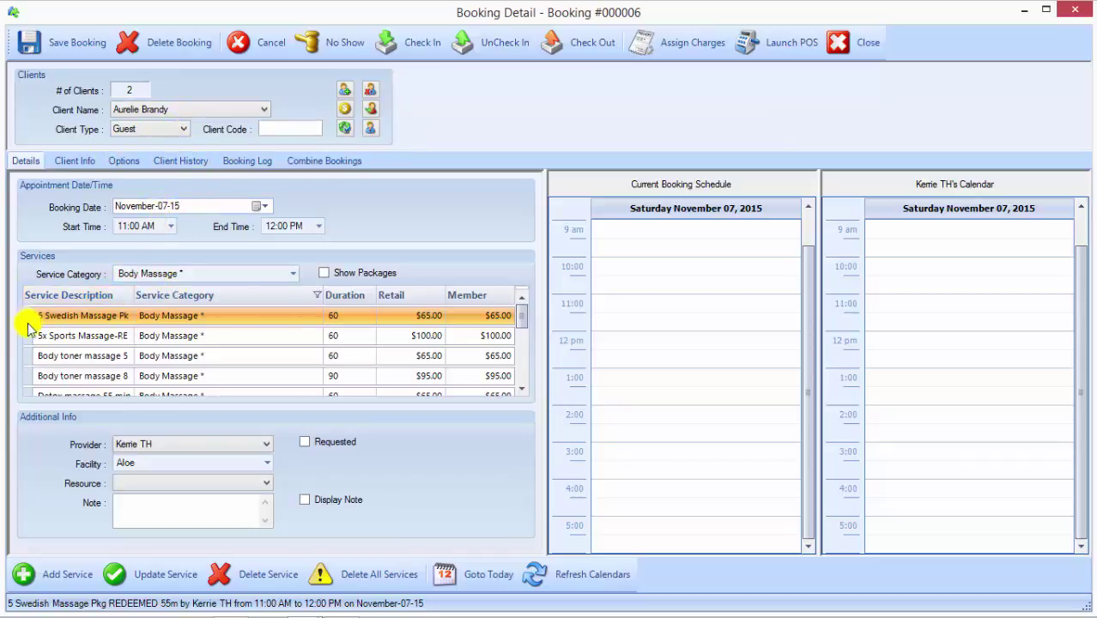
{"action": "left_click", "coordinate": [29, 377]}
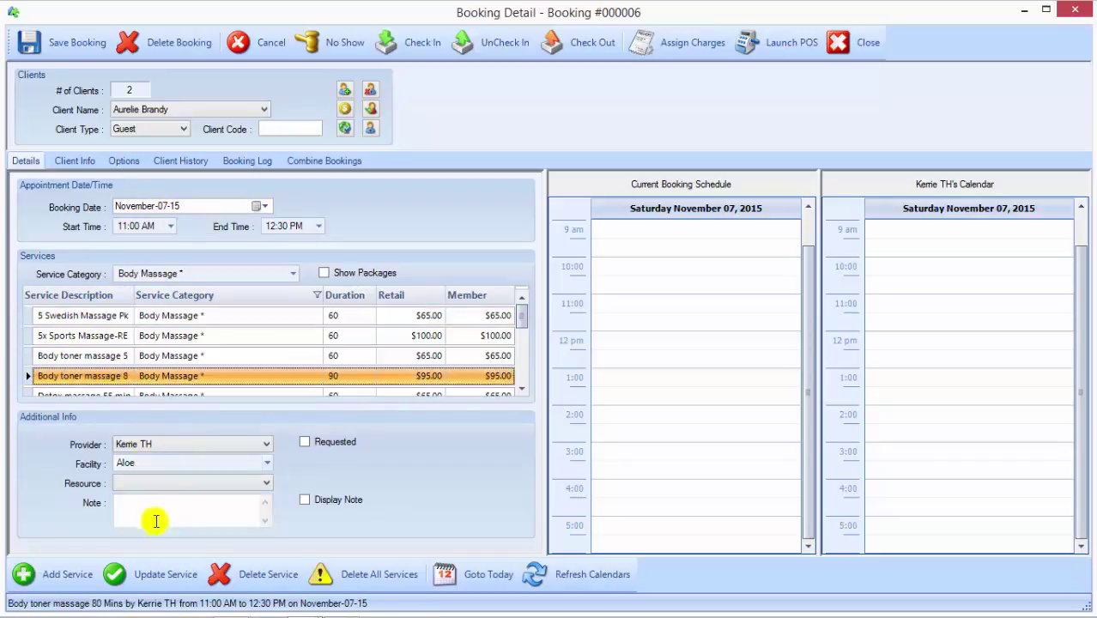
{"action": "left_click", "coordinate": [46, 583]}
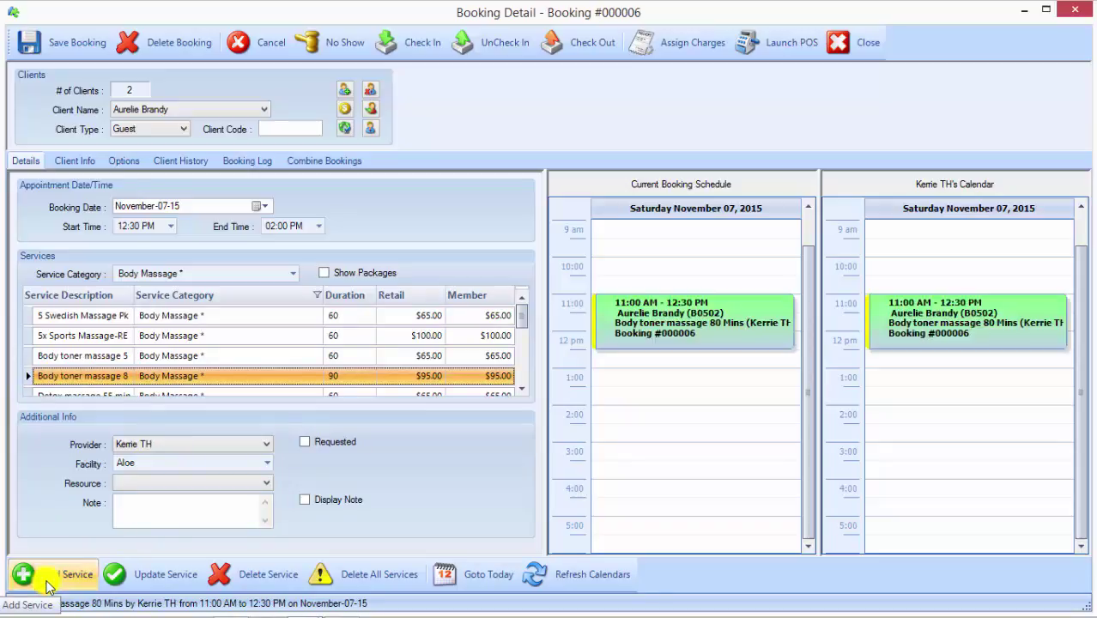
Step: For the guest client, change the service category to Waxing *
{"action": "left_click", "coordinate": [261, 110]}
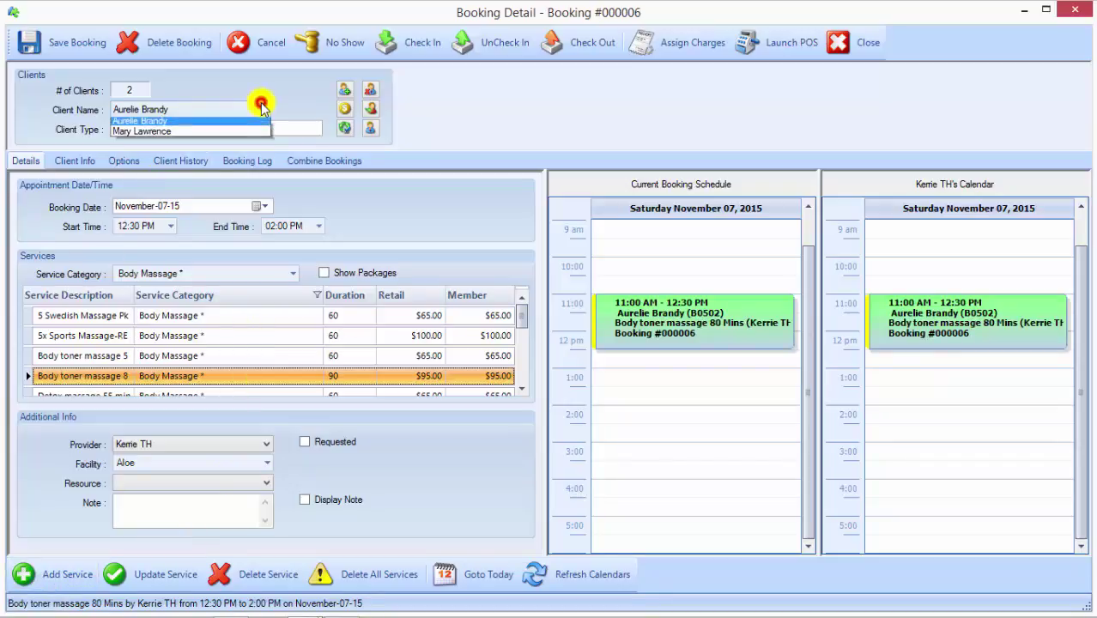
{"action": "left_click", "coordinate": [161, 134]}
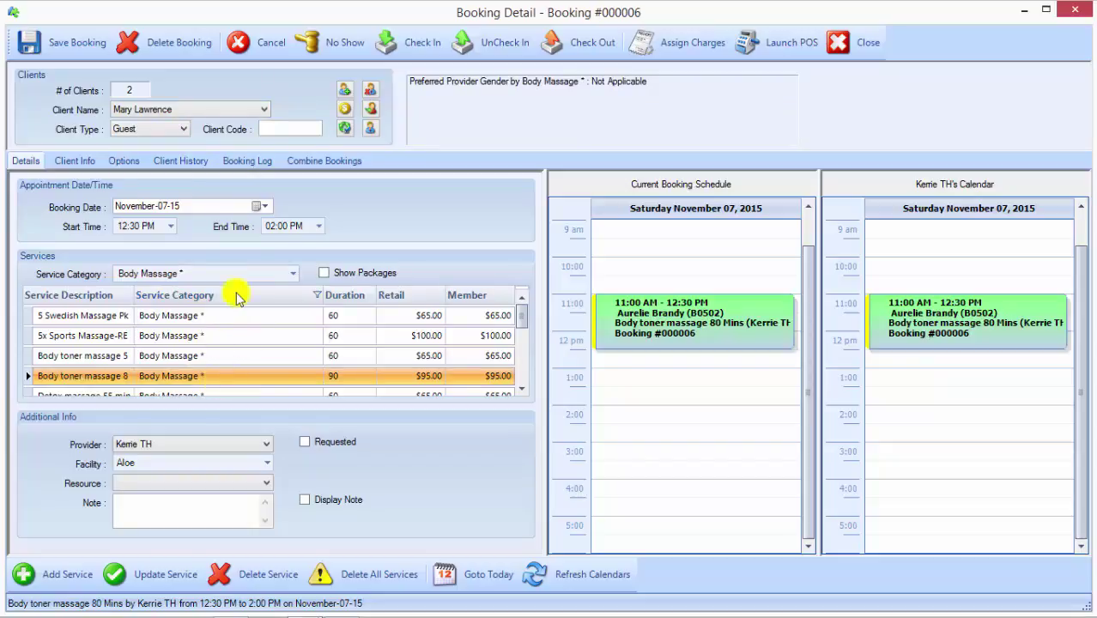
{"action": "left_click", "coordinate": [292, 277]}
{"action": "left_click", "coordinate": [292, 275]}
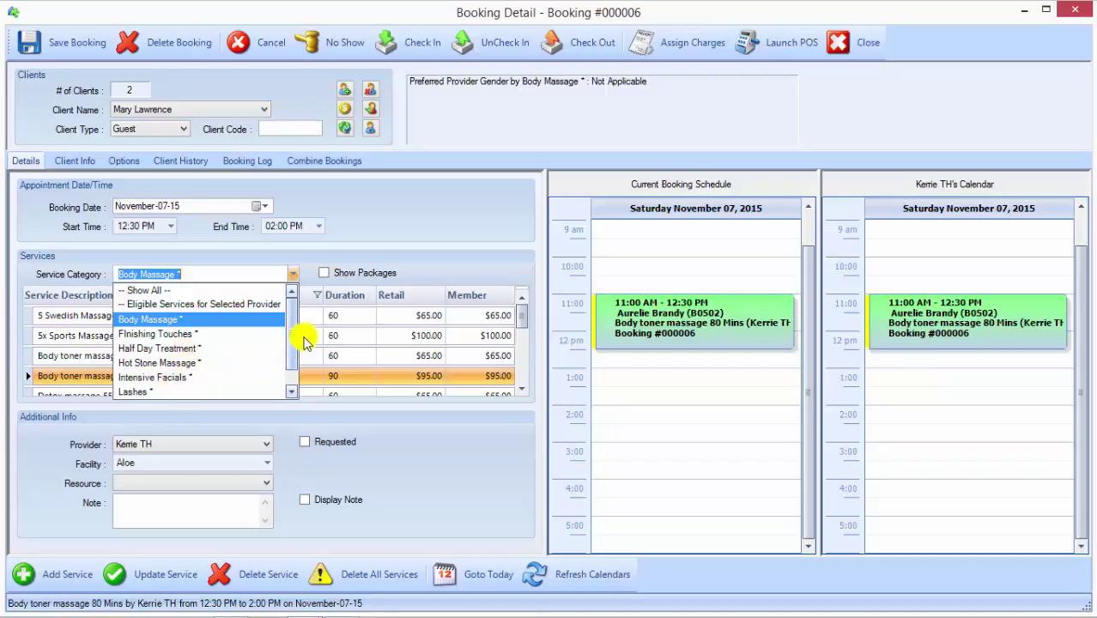
{"action": "scroll", "coordinate": [292, 343], "scroll_direction": "down", "scroll_amount": 1}
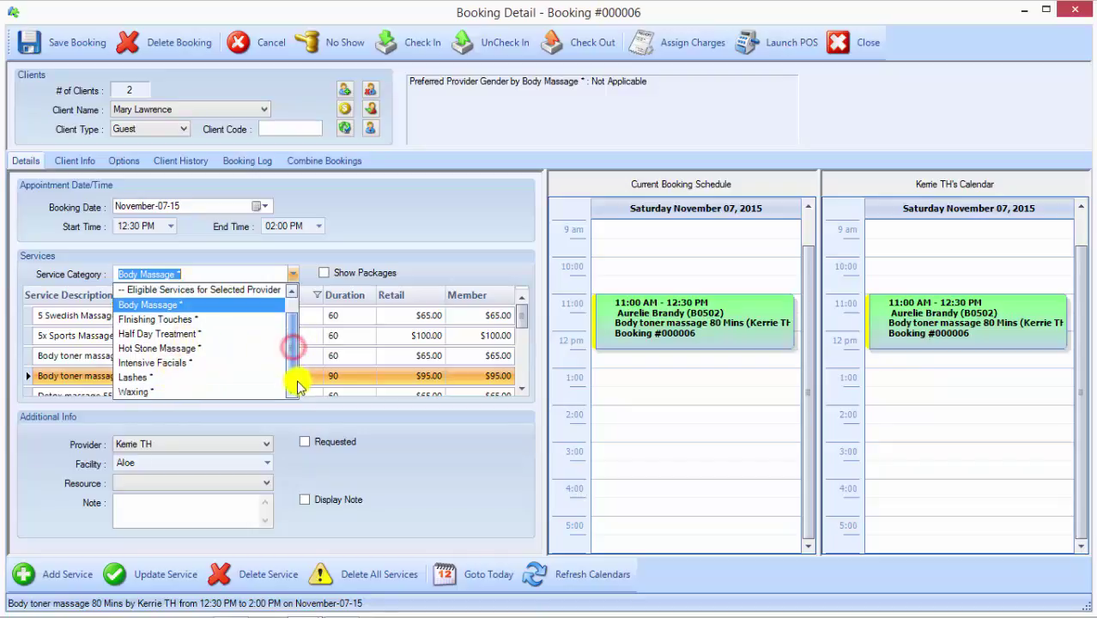
{"action": "left_click", "coordinate": [144, 393]}
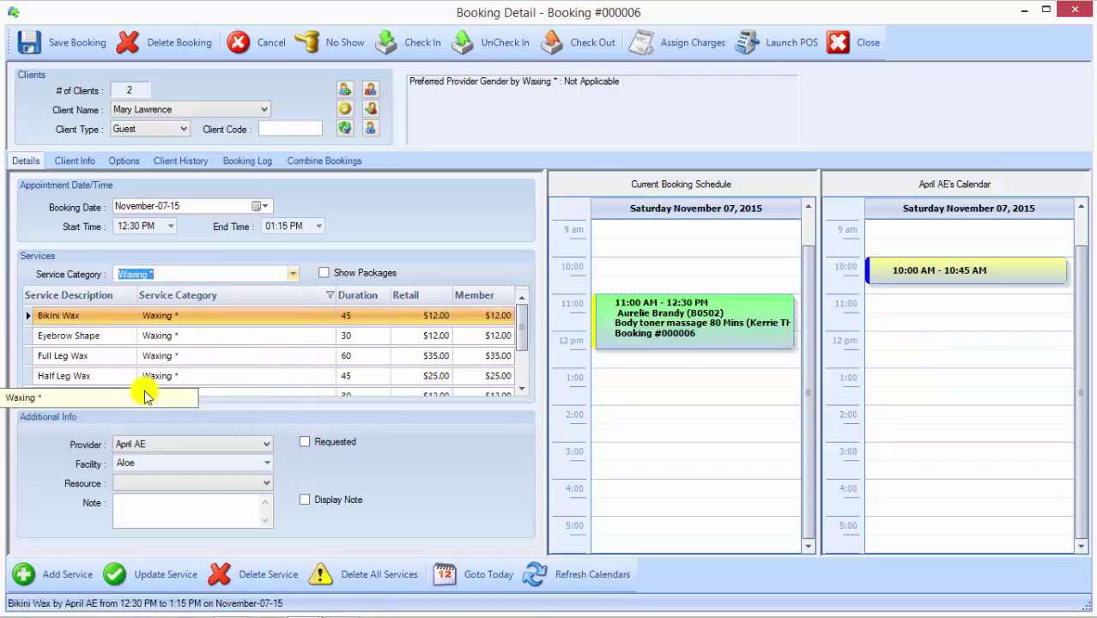
Step: Add Eyebrow Shape for the guest with the same provider, 12:30–1:00 PM, and select it
{"action": "left_click", "coordinate": [177, 443]}
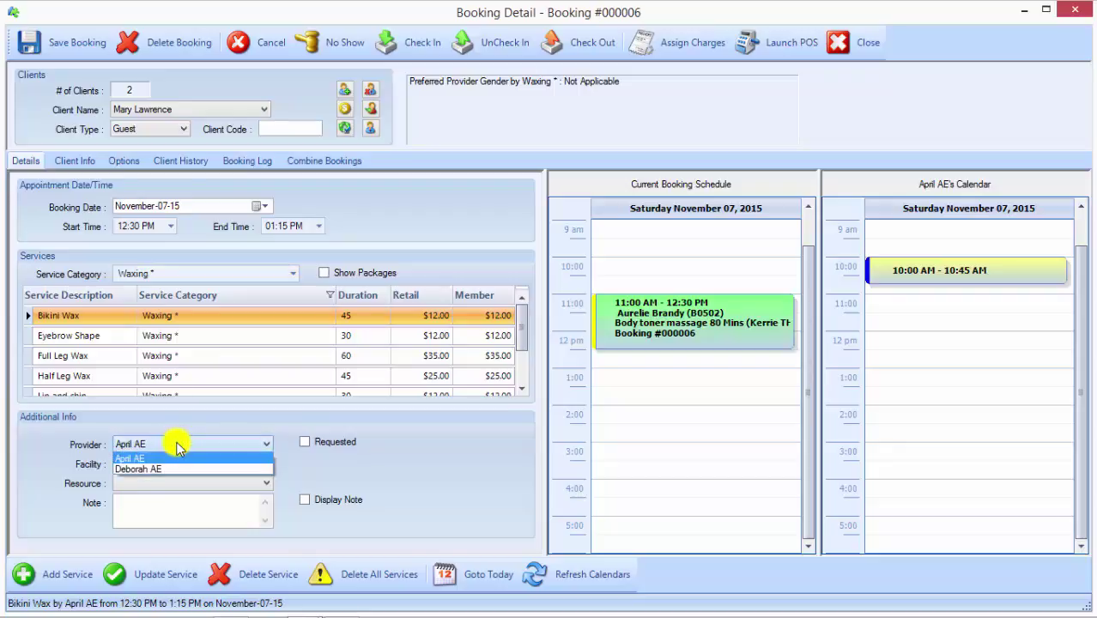
{"action": "left_click", "coordinate": [178, 446]}
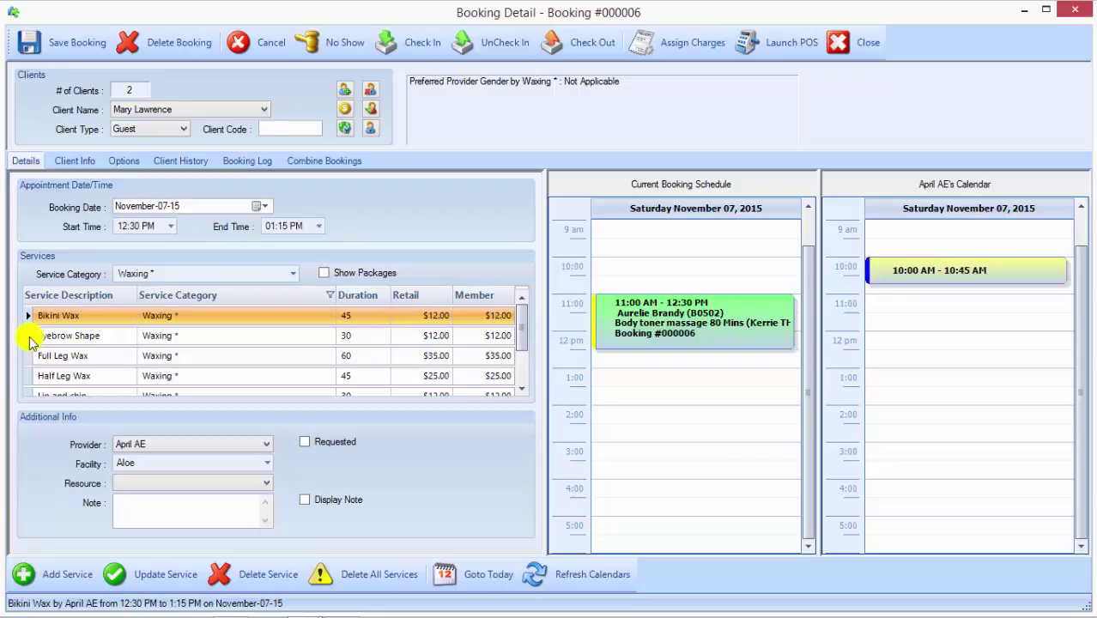
{"action": "left_click", "coordinate": [32, 336]}
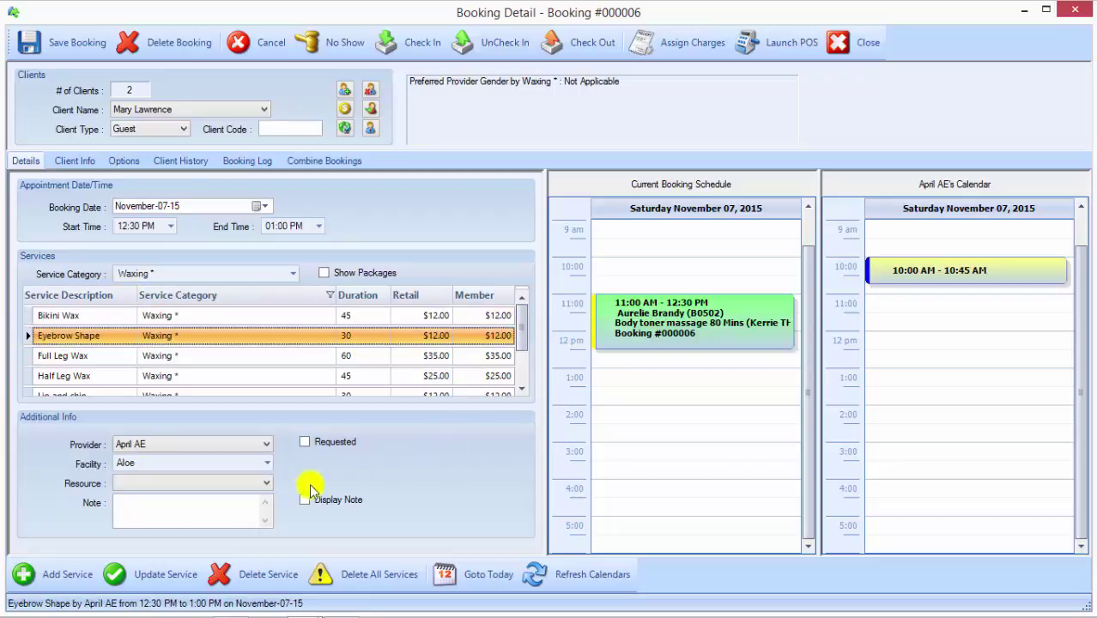
{"action": "left_click", "coordinate": [52, 574]}
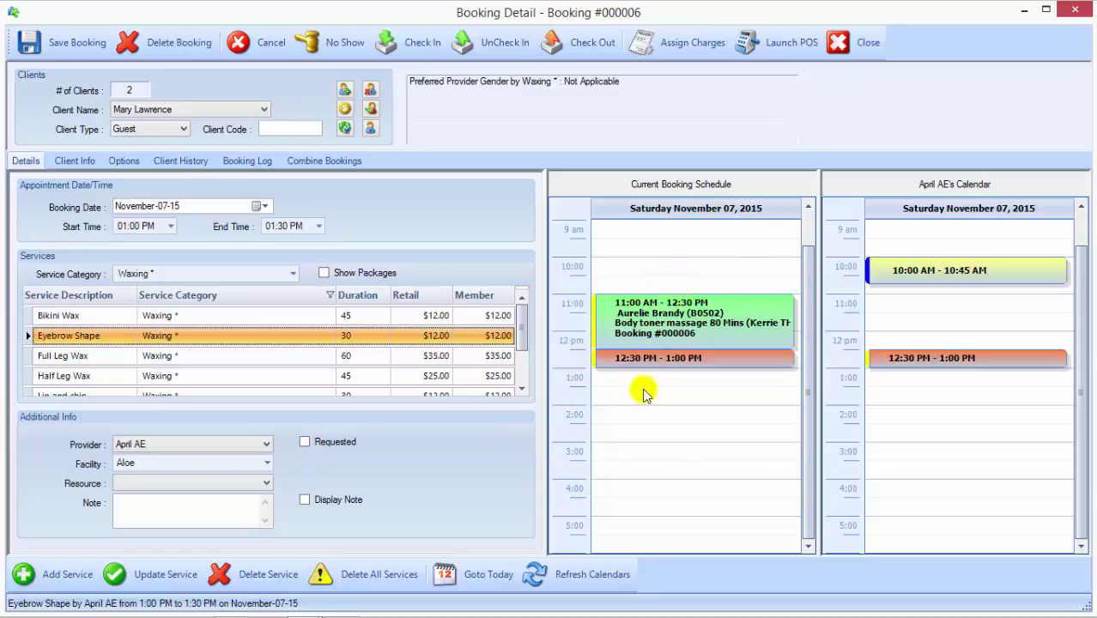
{"action": "mouse_move", "coordinate": [646, 364]}
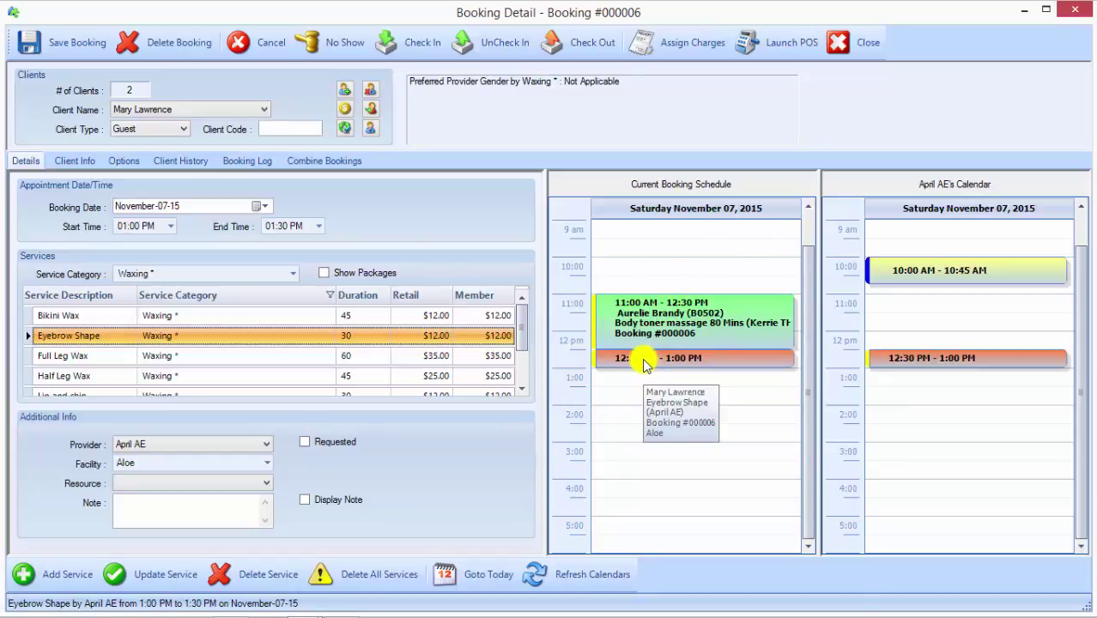
{"action": "left_click", "coordinate": [646, 361]}
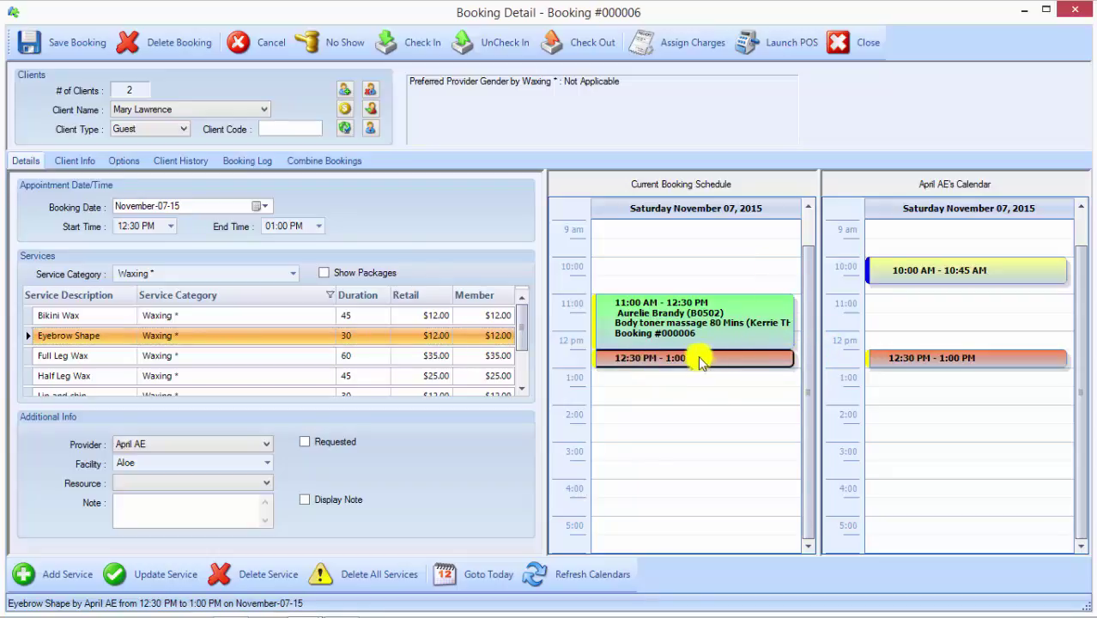
{"action": "mouse_move", "coordinate": [695, 364]}
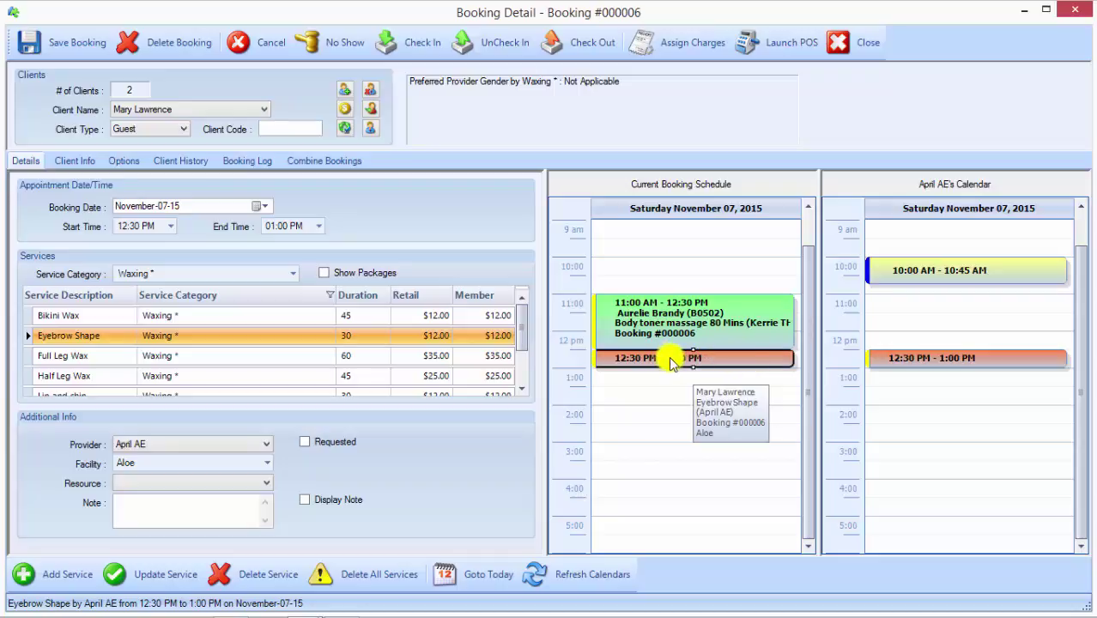
Step: Reschedule the Eyebrow Shape to 11:15–11:45 AM, accepting the Aloe double-booking warning
{"action": "left_click", "coordinate": [172, 229]}
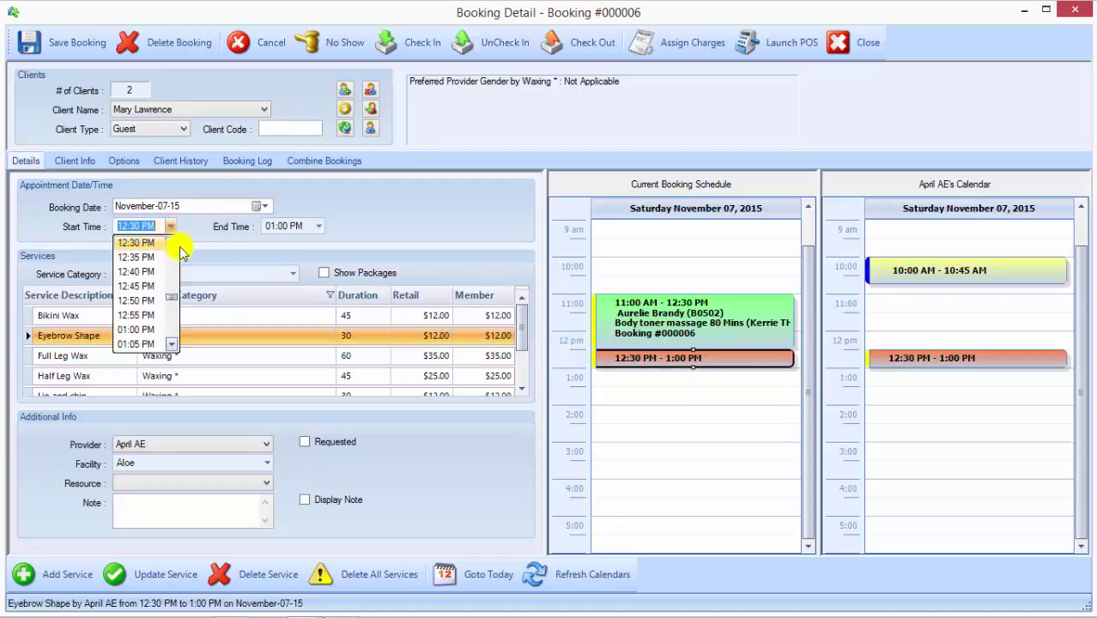
{"action": "left_click", "coordinate": [172, 266]}
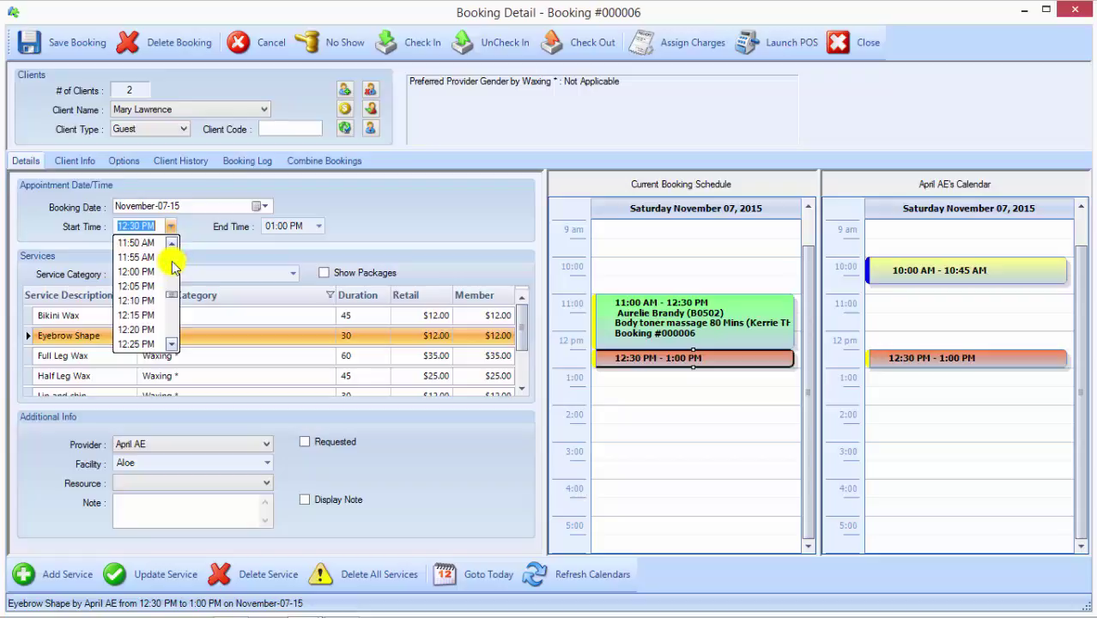
{"action": "left_click", "coordinate": [172, 266]}
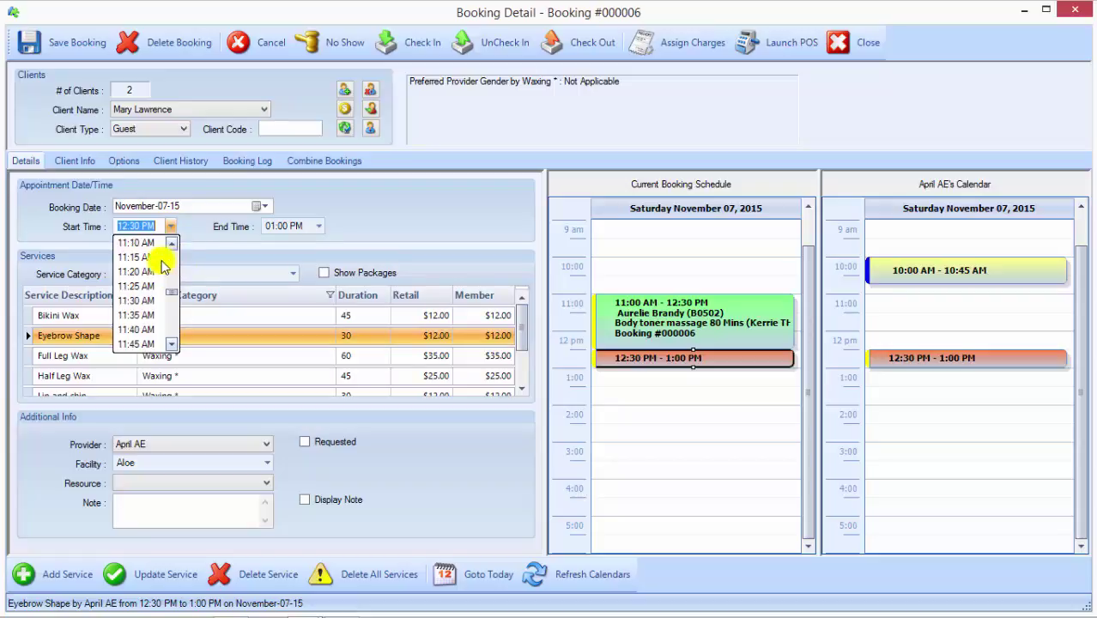
{"action": "left_click", "coordinate": [149, 257]}
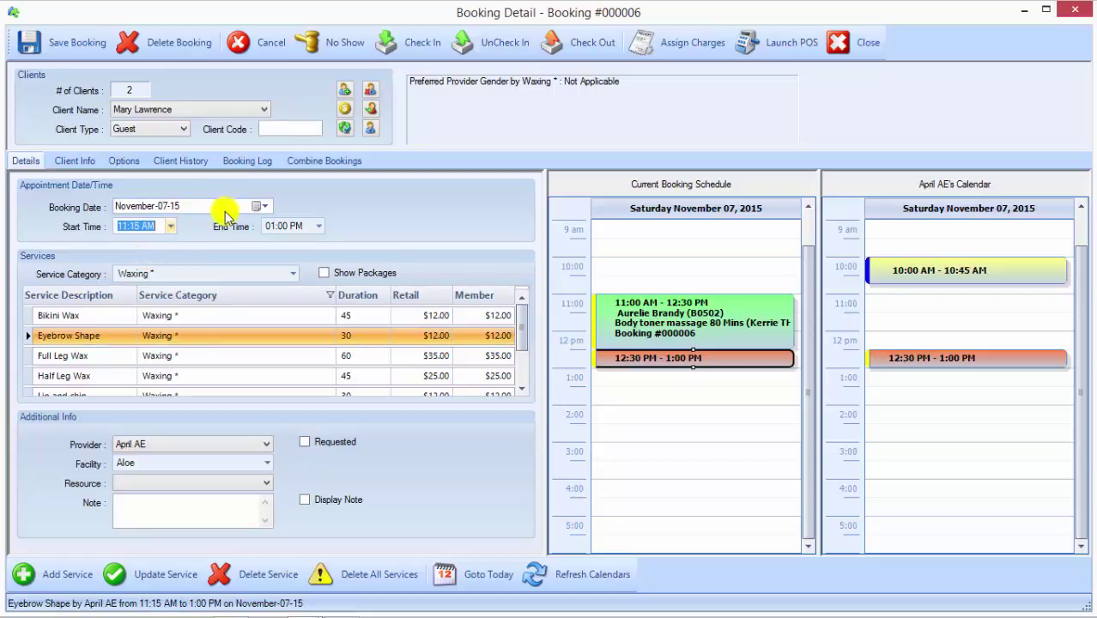
{"action": "left_click", "coordinate": [320, 227]}
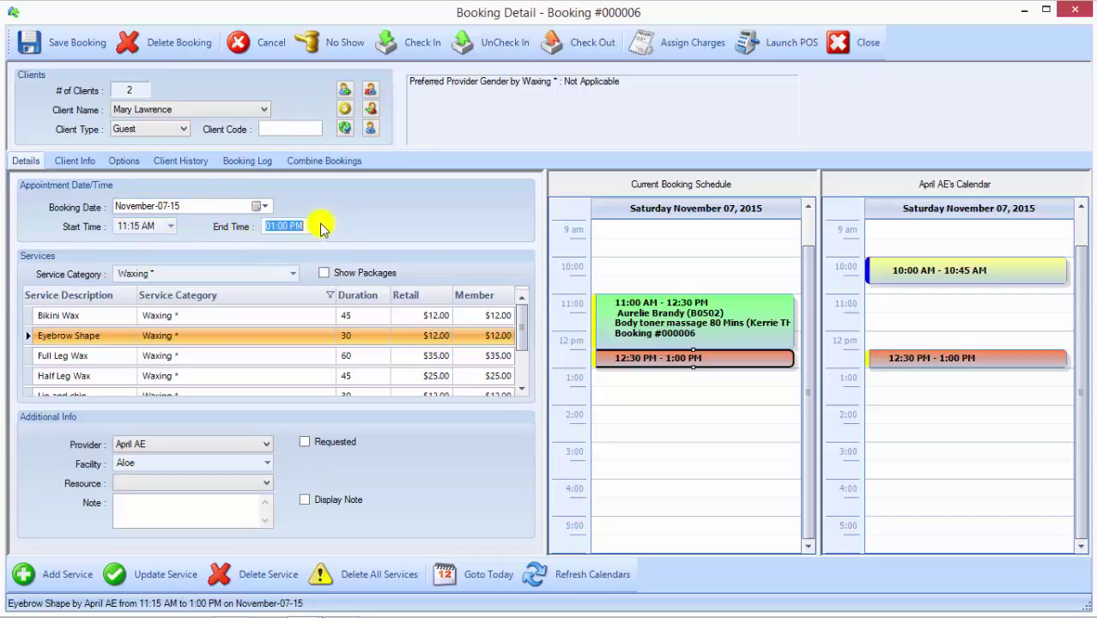
{"action": "left_click", "coordinate": [318, 226]}
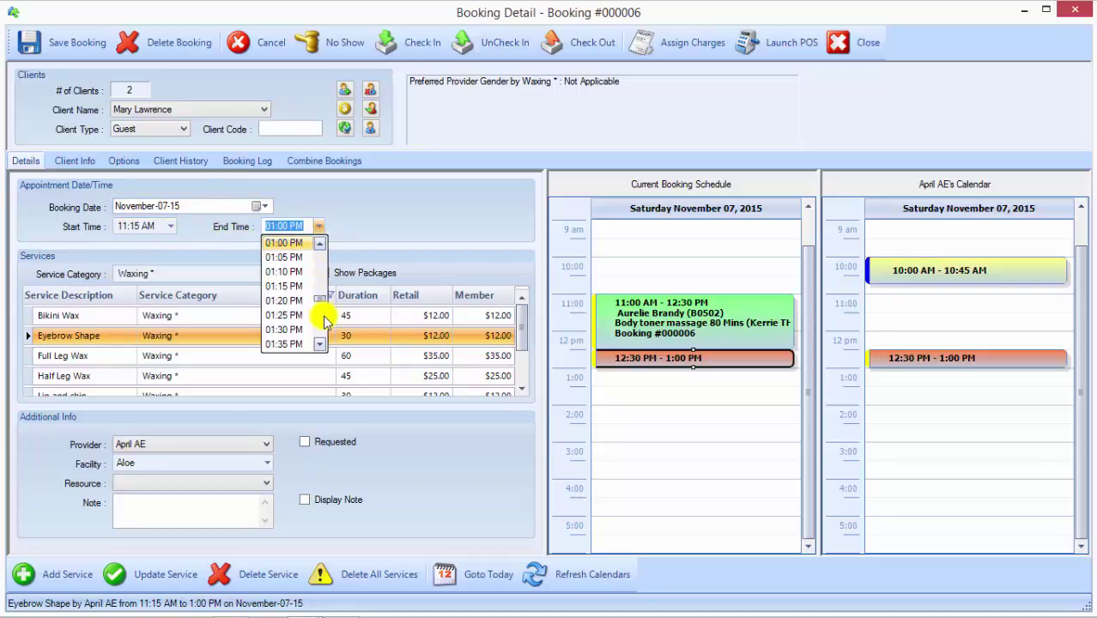
{"action": "scroll", "coordinate": [320, 245], "scroll_direction": "up", "scroll_amount": 5}
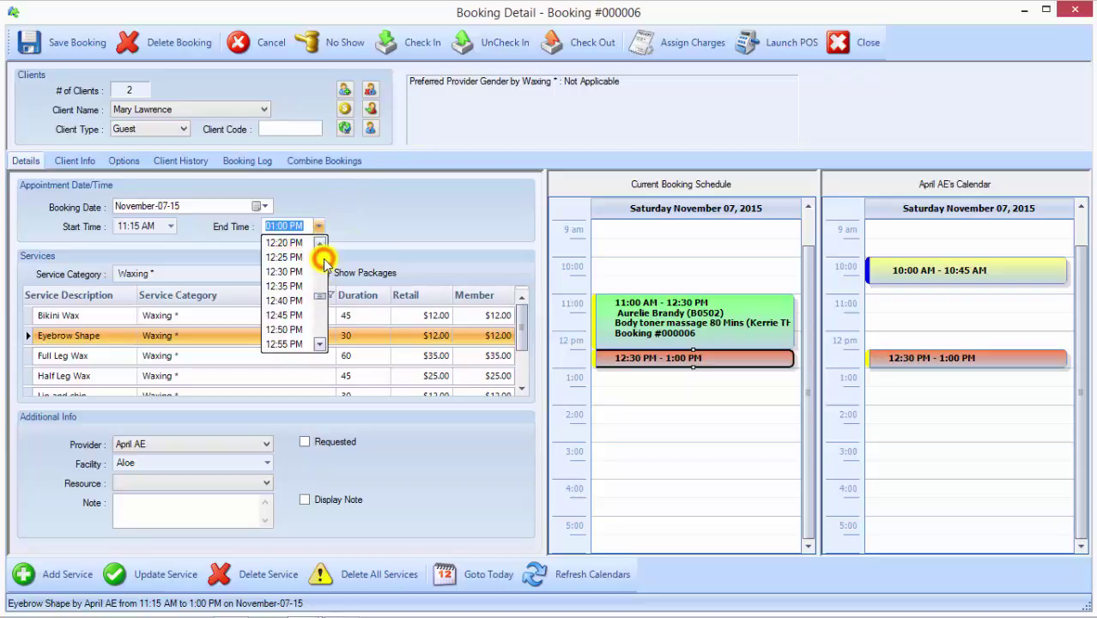
{"action": "left_click", "coordinate": [297, 257]}
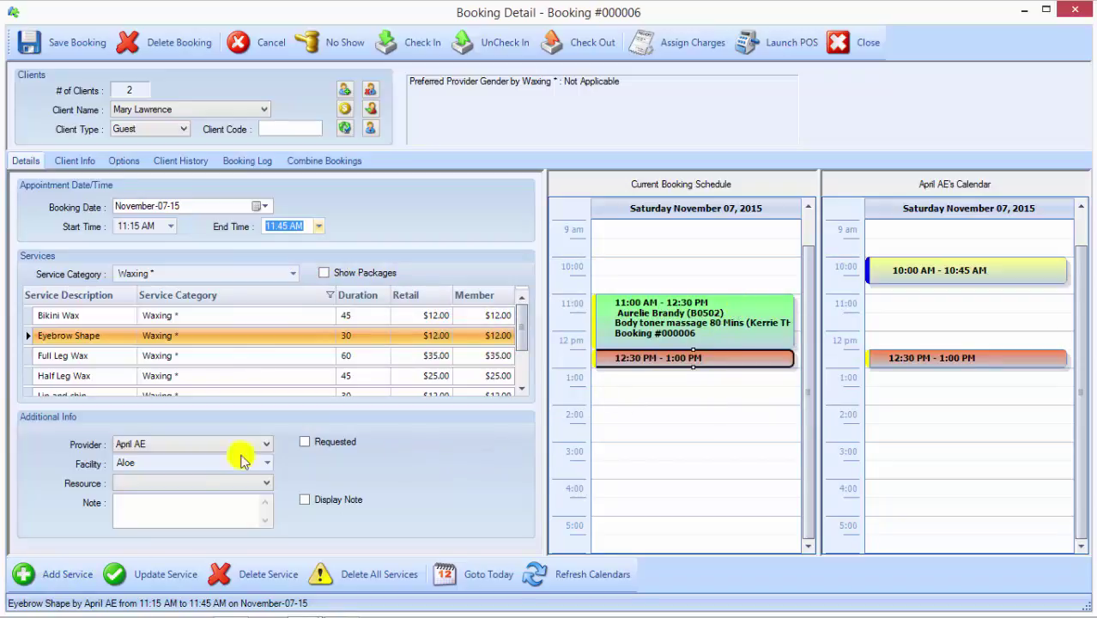
{"action": "left_click", "coordinate": [162, 582]}
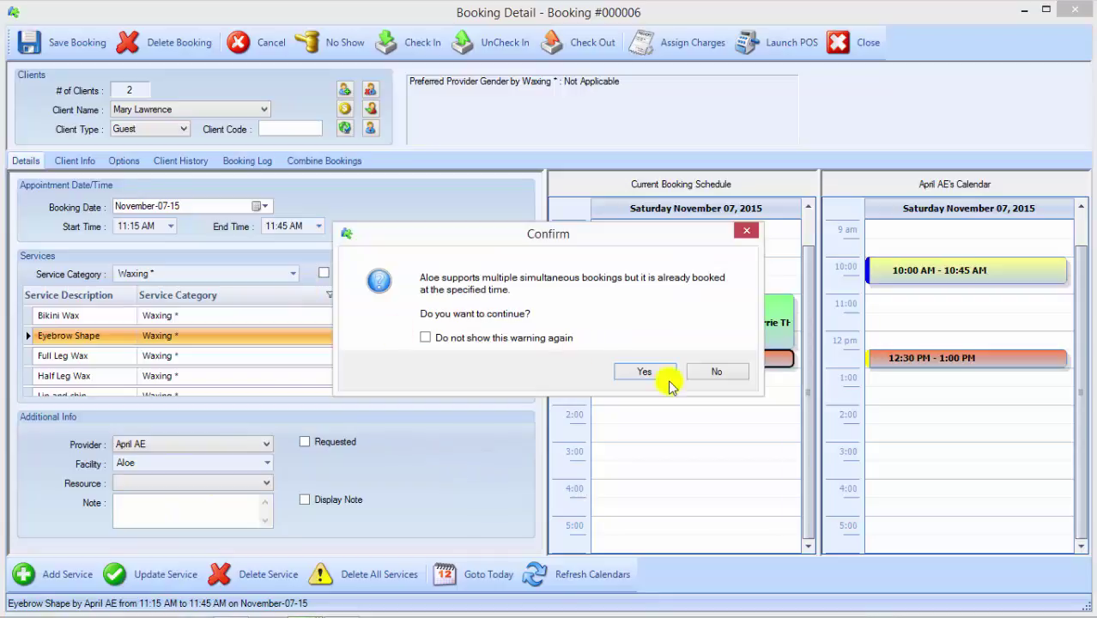
{"action": "left_click", "coordinate": [649, 372]}
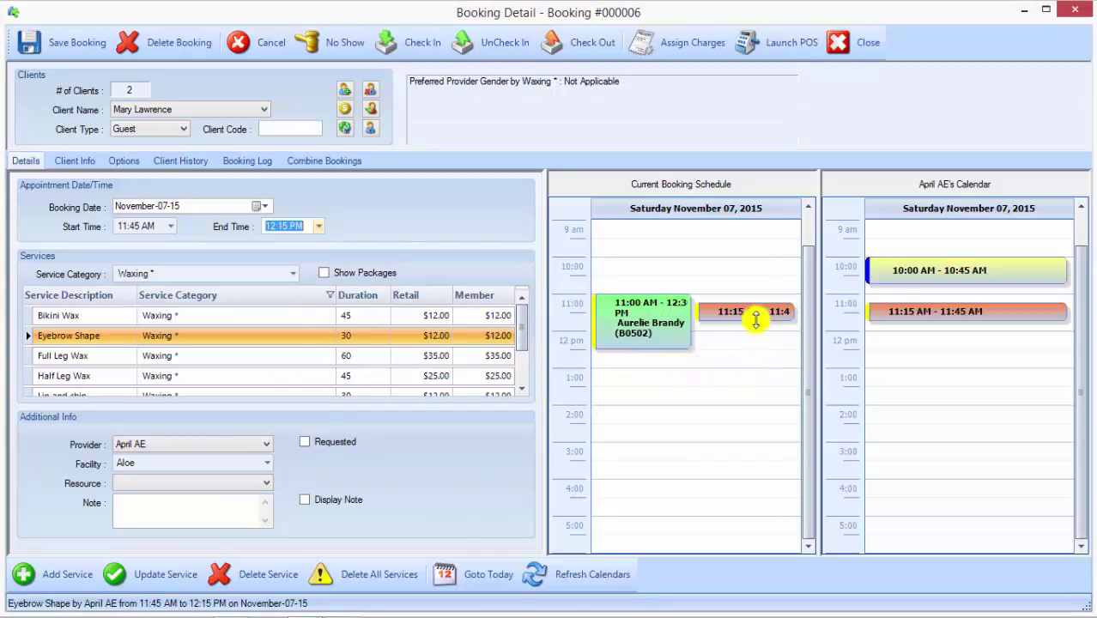
{"action": "mouse_move", "coordinate": [736, 314]}
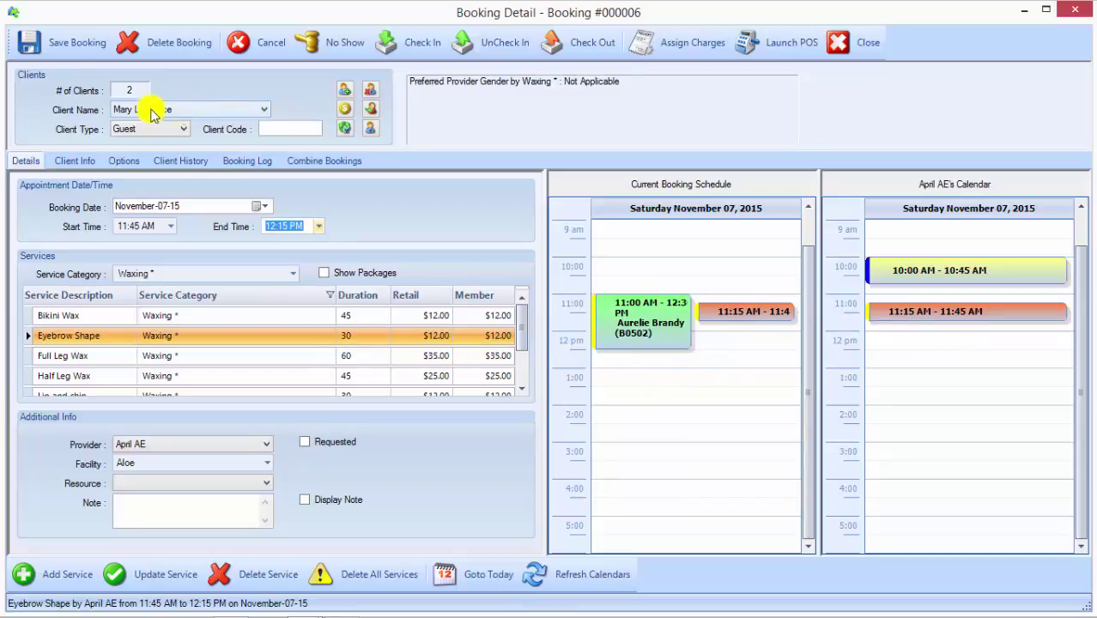
Step: Save Booking #000006, show All Categories, and reopen the 10:00 AM Booking #000005
{"action": "left_click", "coordinate": [58, 43]}
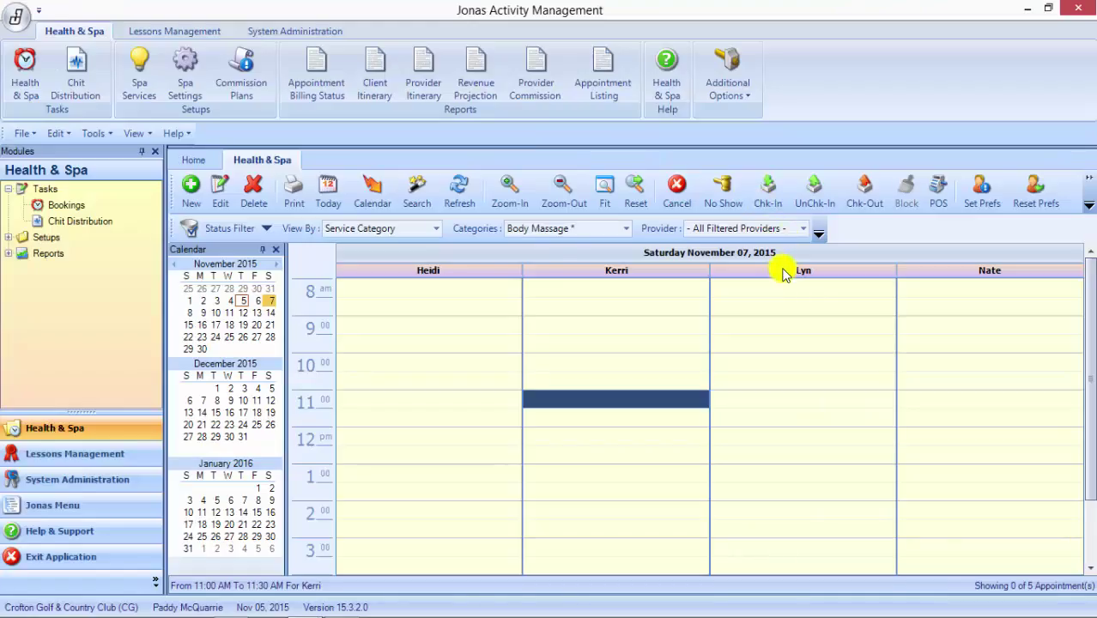
{"action": "left_click", "coordinate": [626, 228]}
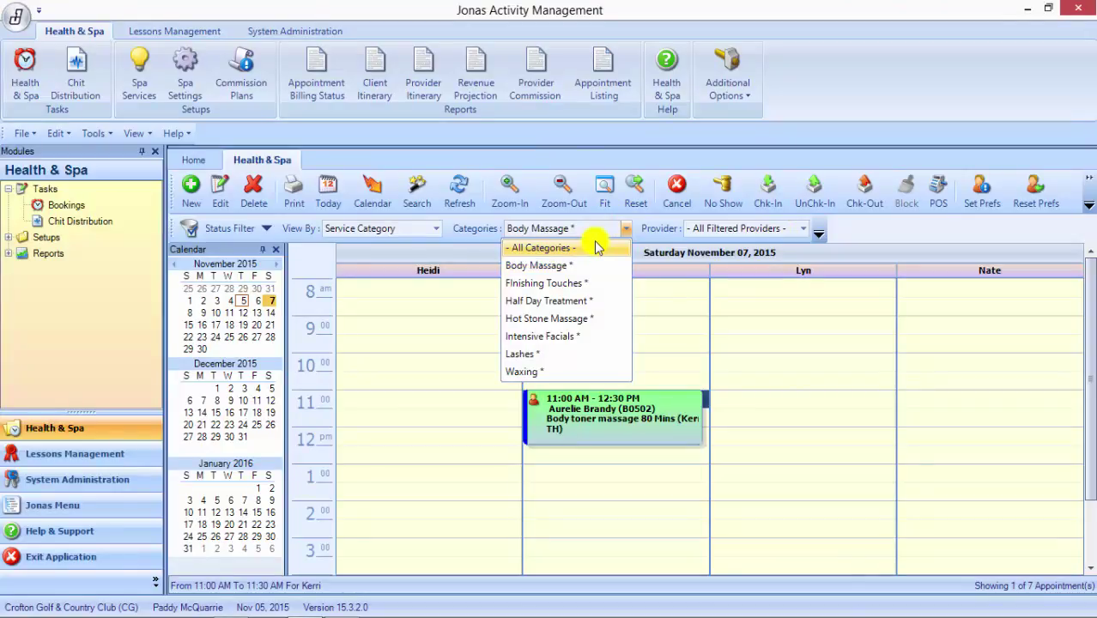
{"action": "left_click", "coordinate": [598, 247]}
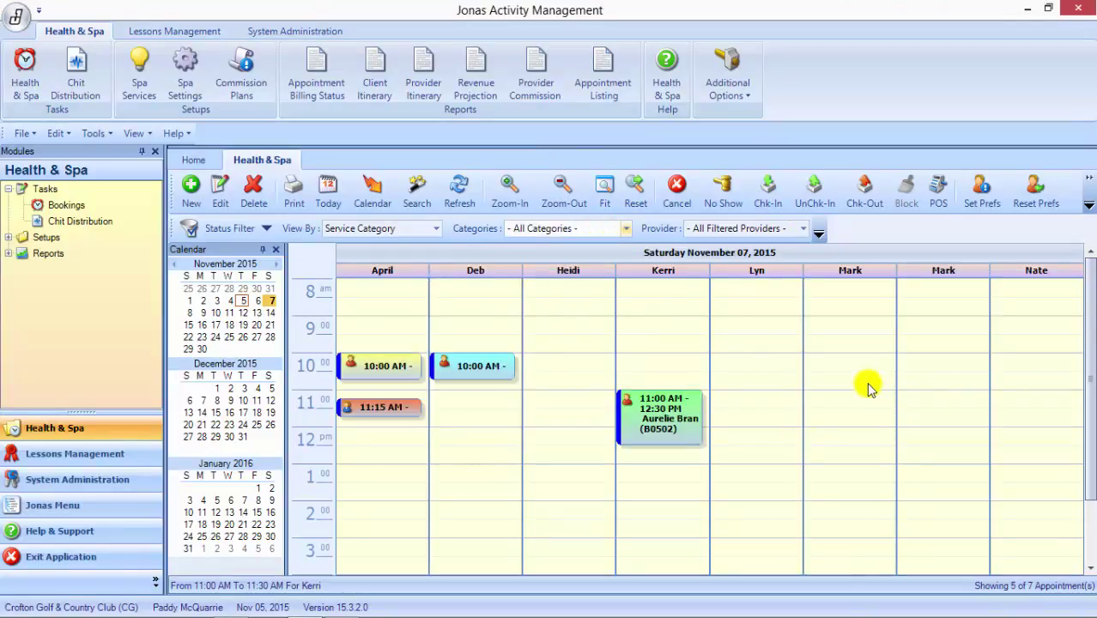
{"action": "left_click", "coordinate": [371, 373]}
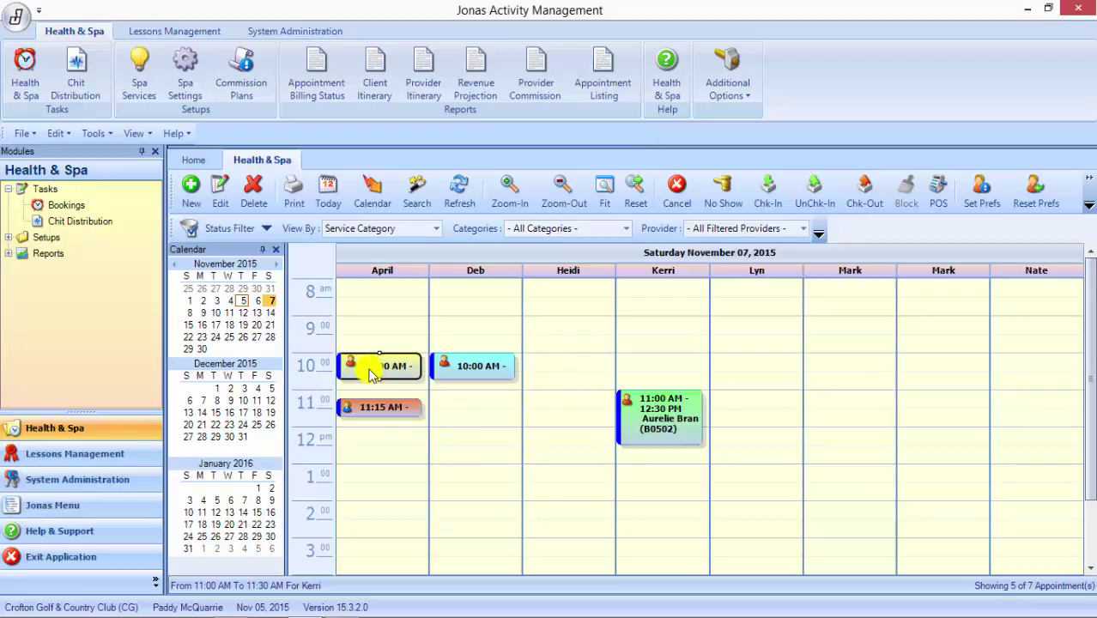
{"action": "double_click", "coordinate": [371, 372]}
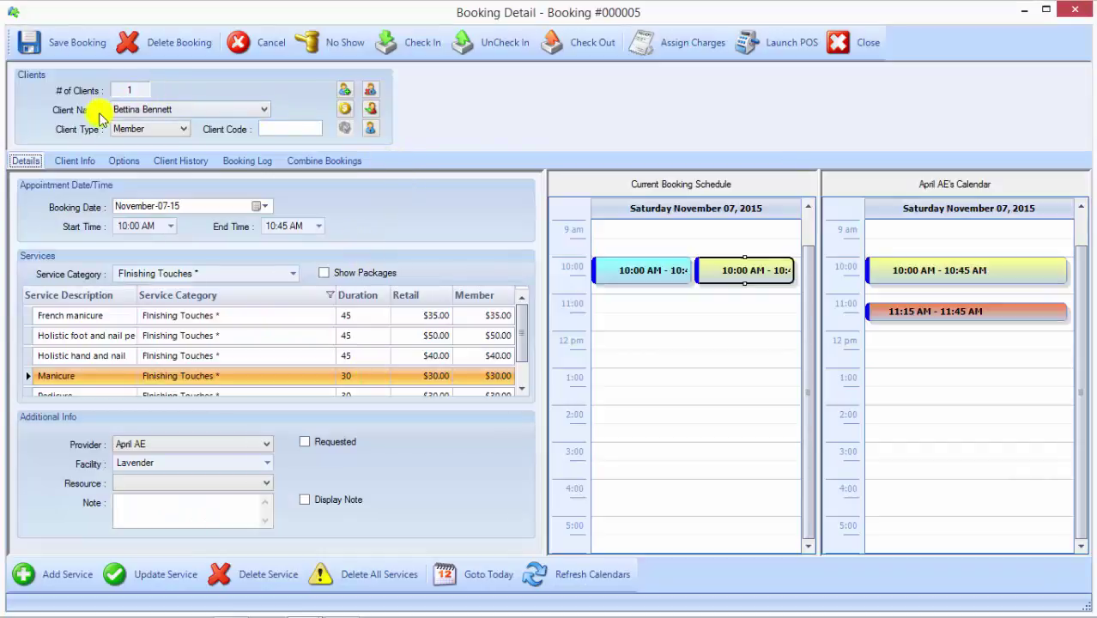
Step: Toggle Lock Booking under Options, then view the client history showing two open bookings
{"action": "left_click", "coordinate": [120, 161]}
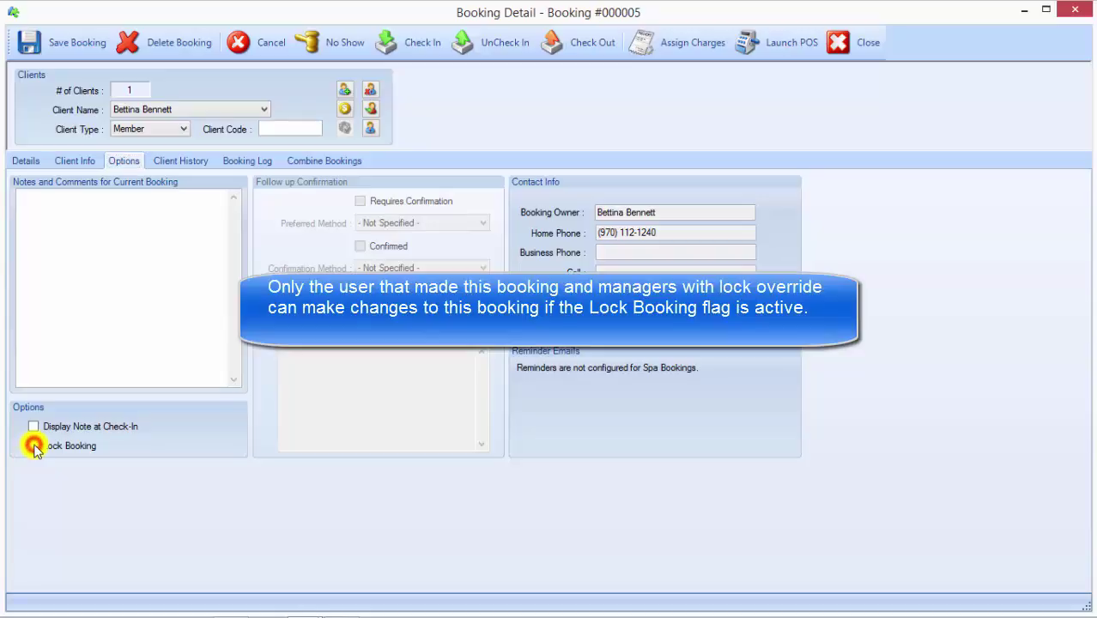
{"action": "left_click", "coordinate": [34, 446]}
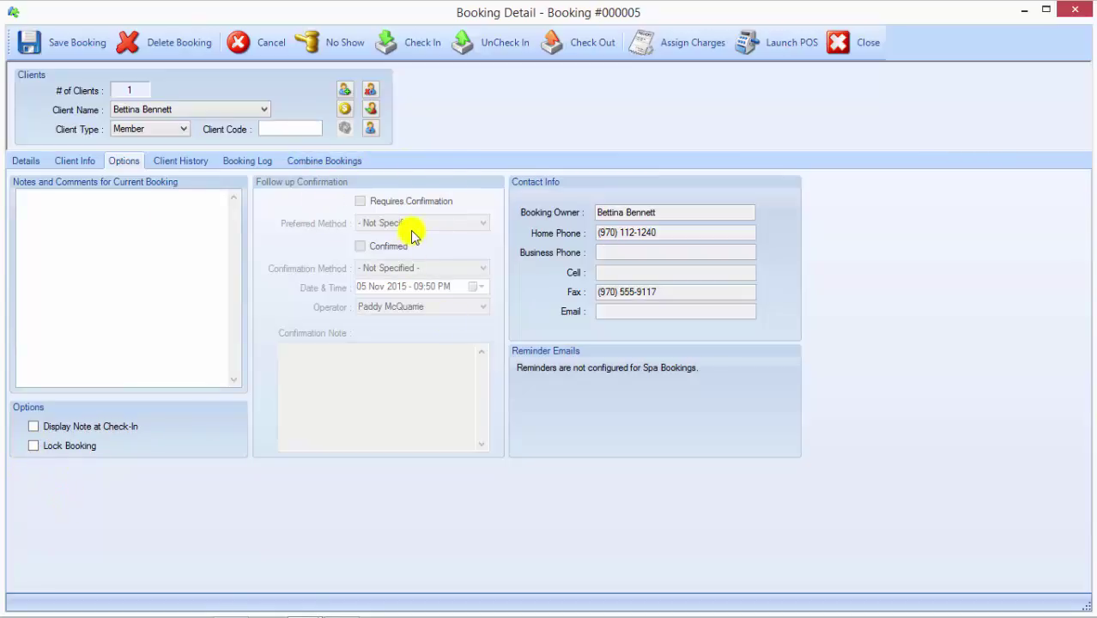
{"action": "left_click", "coordinate": [180, 161]}
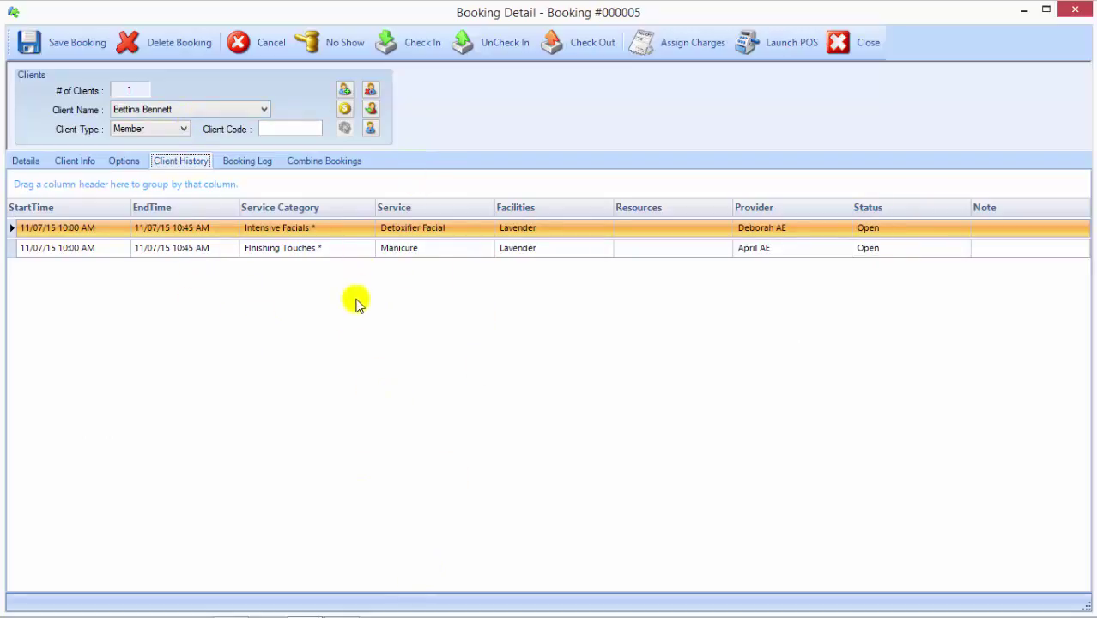
Step: Review booking #000005's Booking Log, then list Booking #000006's services available for combining
{"action": "left_click", "coordinate": [257, 161]}
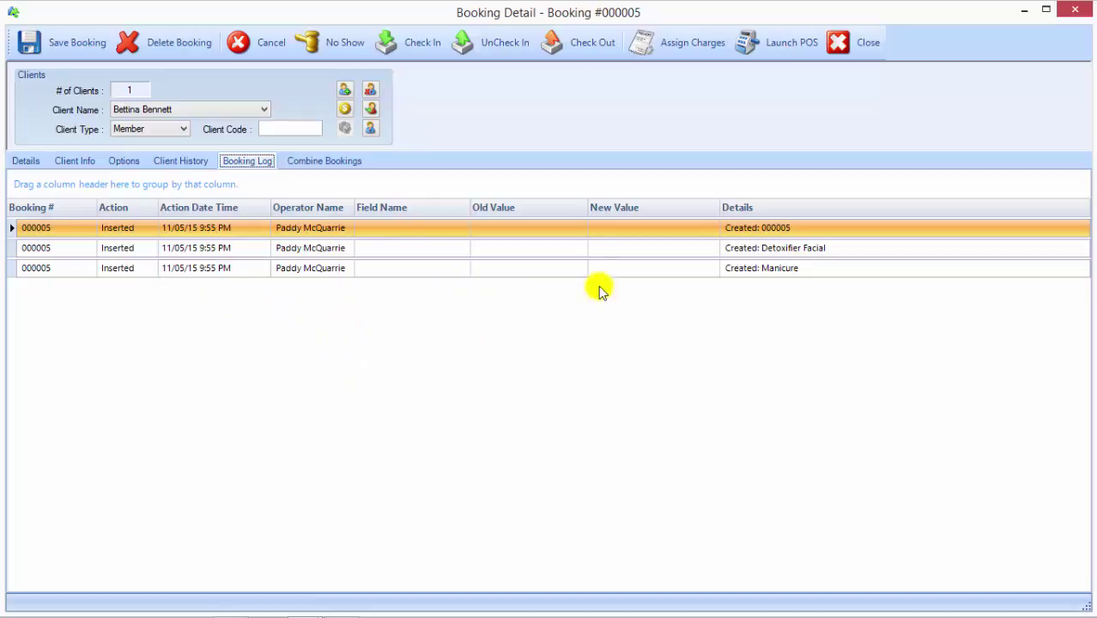
{"action": "left_click", "coordinate": [343, 163]}
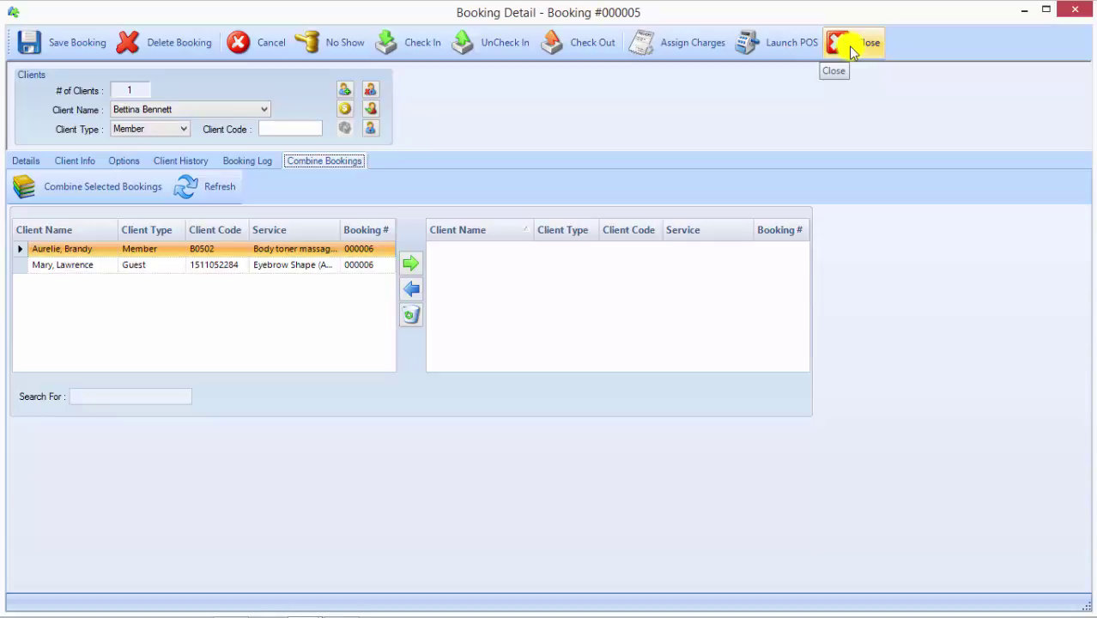
Step: Close booking #000005 without saving, then open and discard the 9:30 booking
{"action": "left_click", "coordinate": [848, 46]}
{"action": "left_click", "coordinate": [532, 379]}
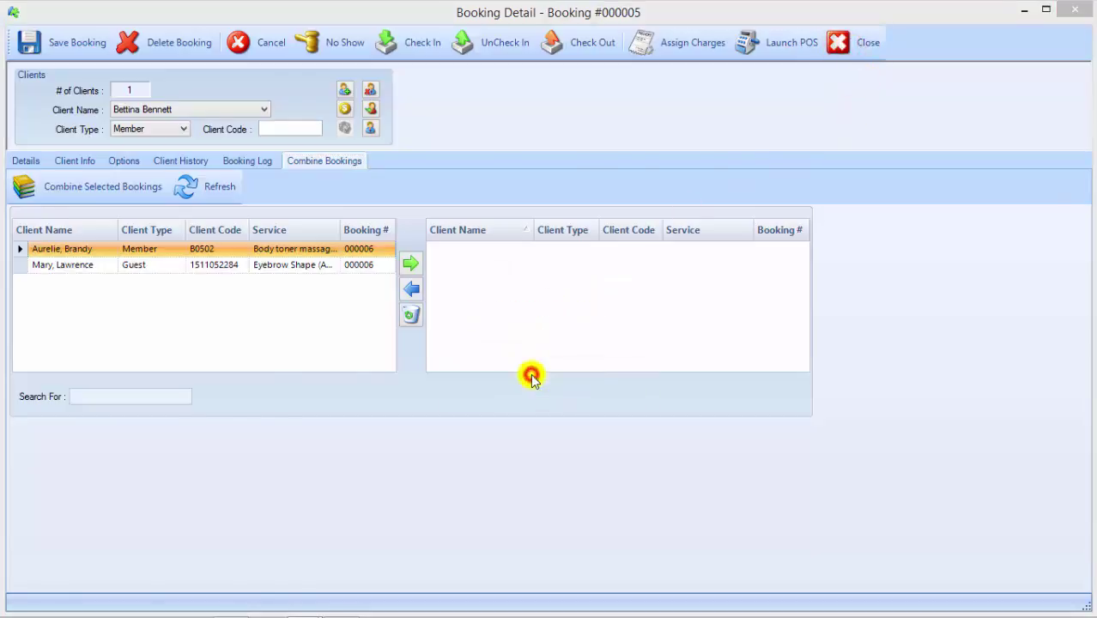
{"action": "left_click", "coordinate": [534, 336]}
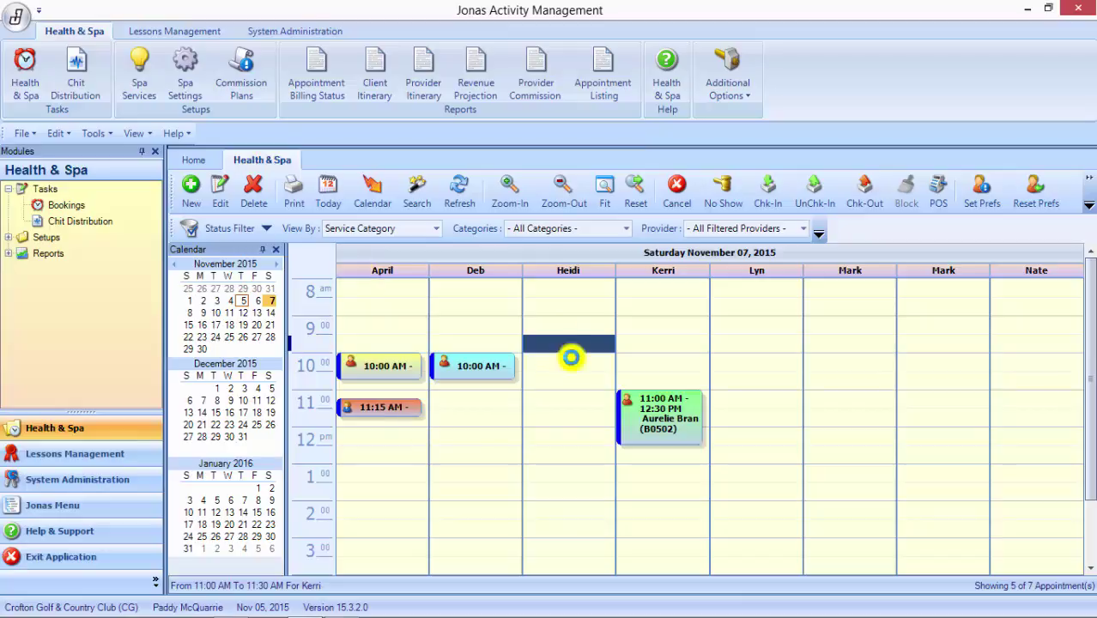
{"action": "double_click", "coordinate": [557, 323]}
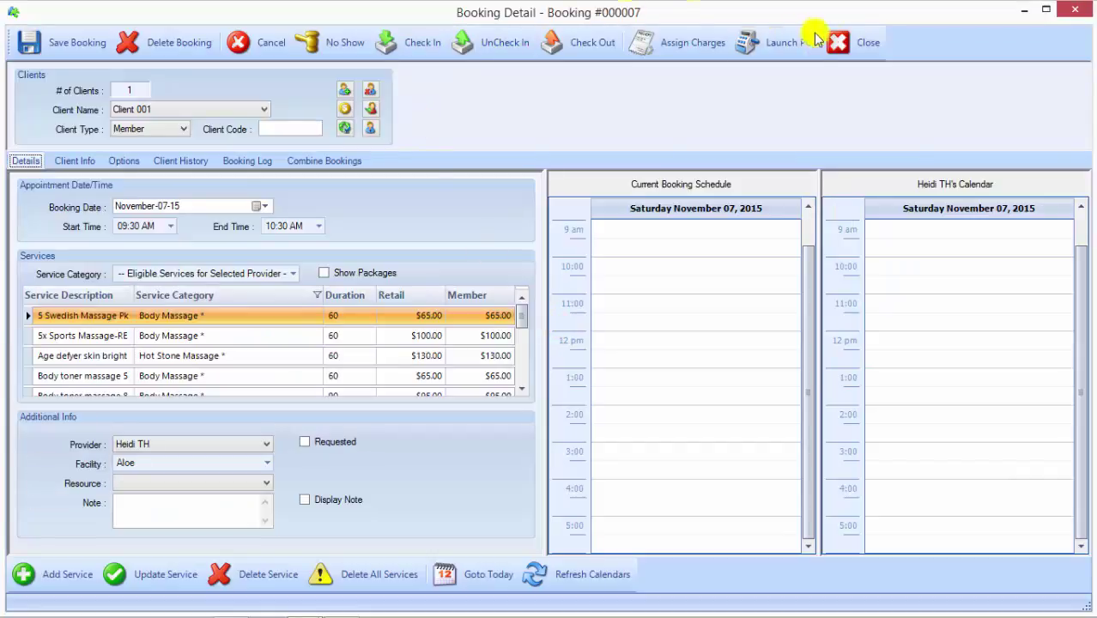
{"action": "left_click", "coordinate": [846, 42]}
{"action": "left_click", "coordinate": [529, 378]}
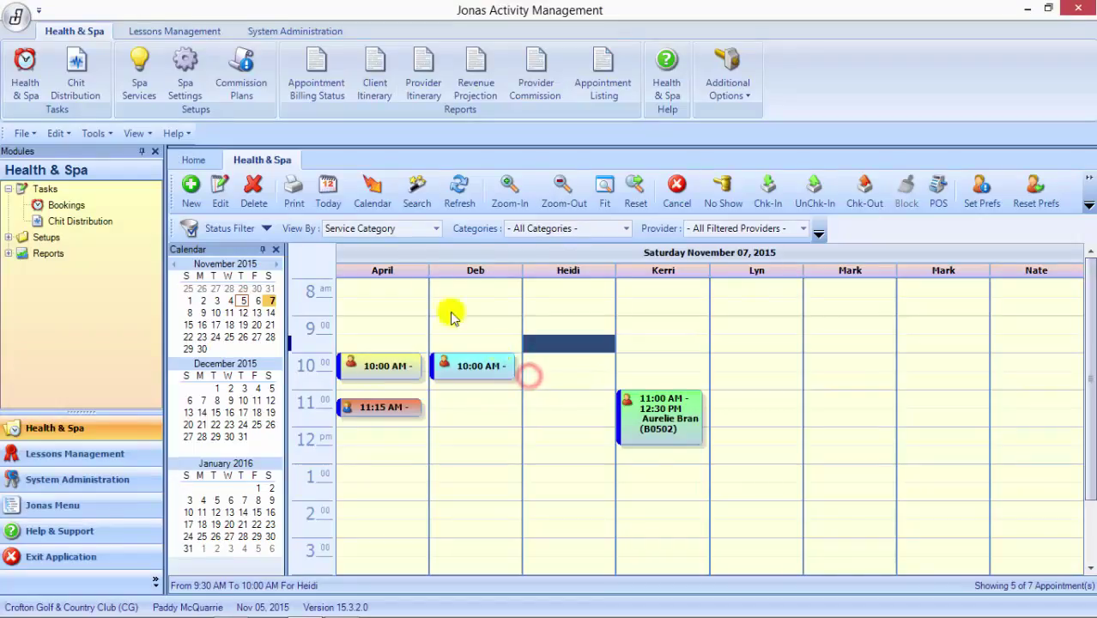
Step: Select the 10:00 AM appointment in the first provider's column of the schedule
{"action": "left_click", "coordinate": [671, 361]}
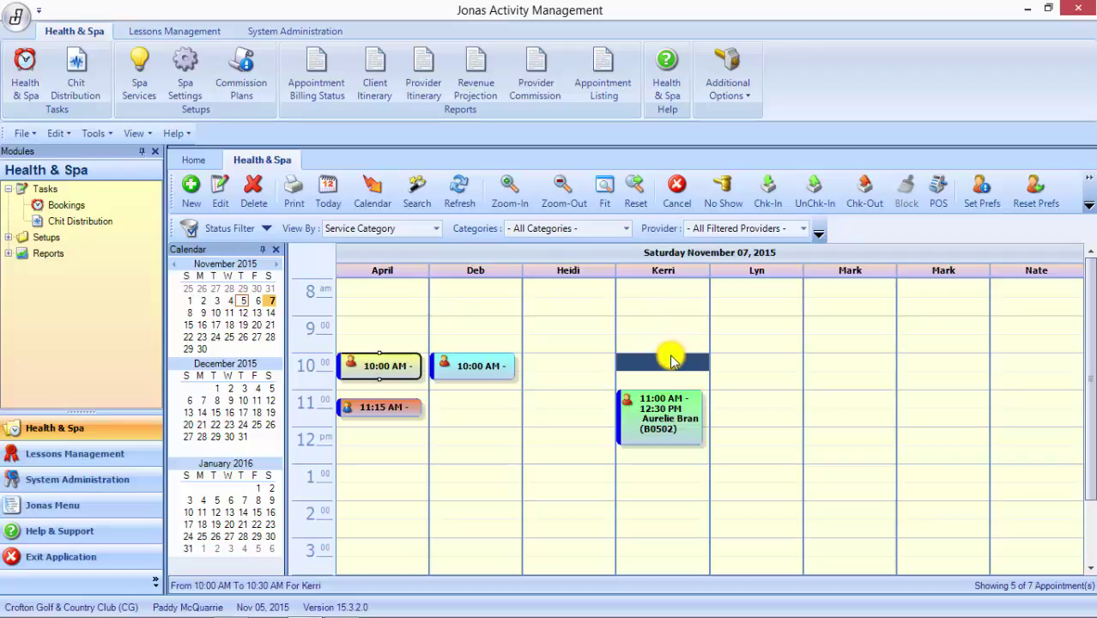
{"action": "left_click", "coordinate": [581, 329]}
{"action": "left_click", "coordinate": [376, 369]}
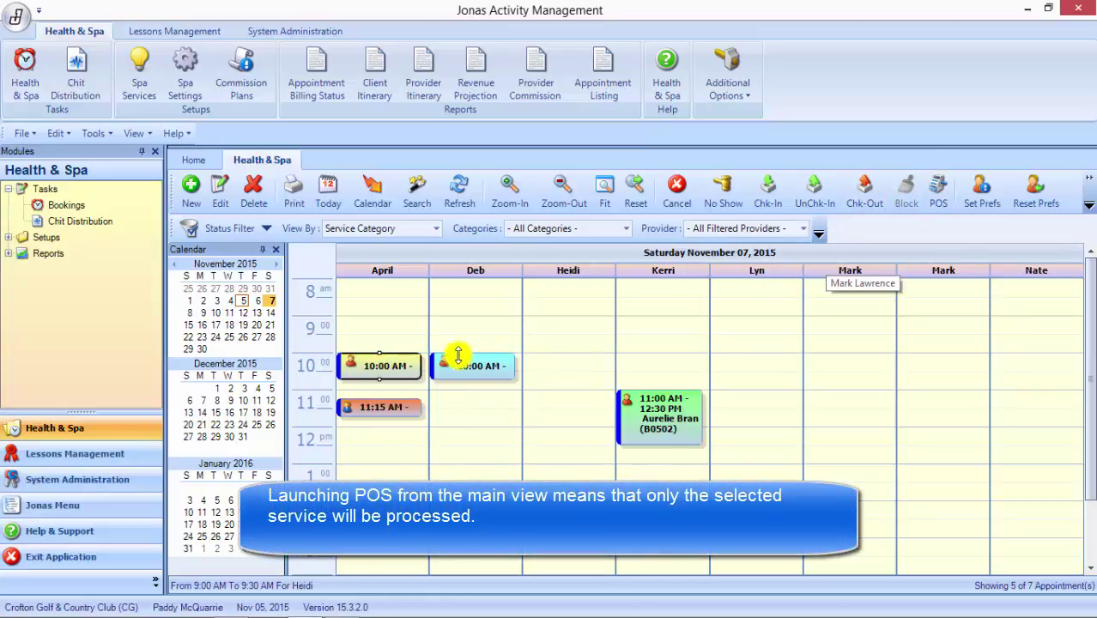
Step: Open the 10:00 AM manicure booking's details and clear the service selection so the whole booking processes
{"action": "right_click", "coordinate": [378, 369]}
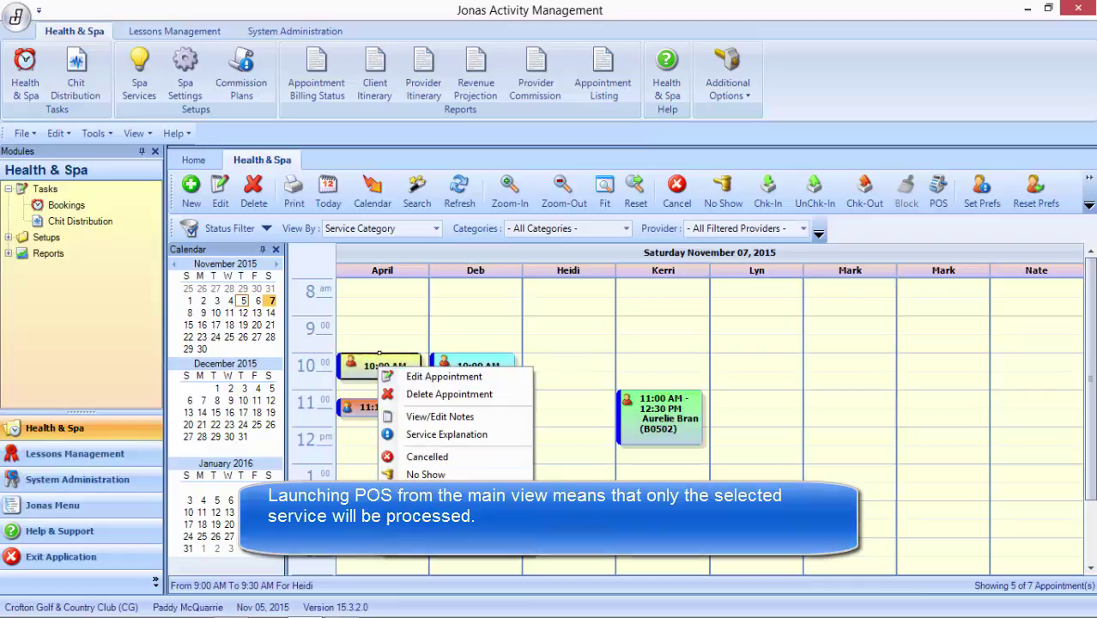
{"action": "left_click", "coordinate": [559, 324]}
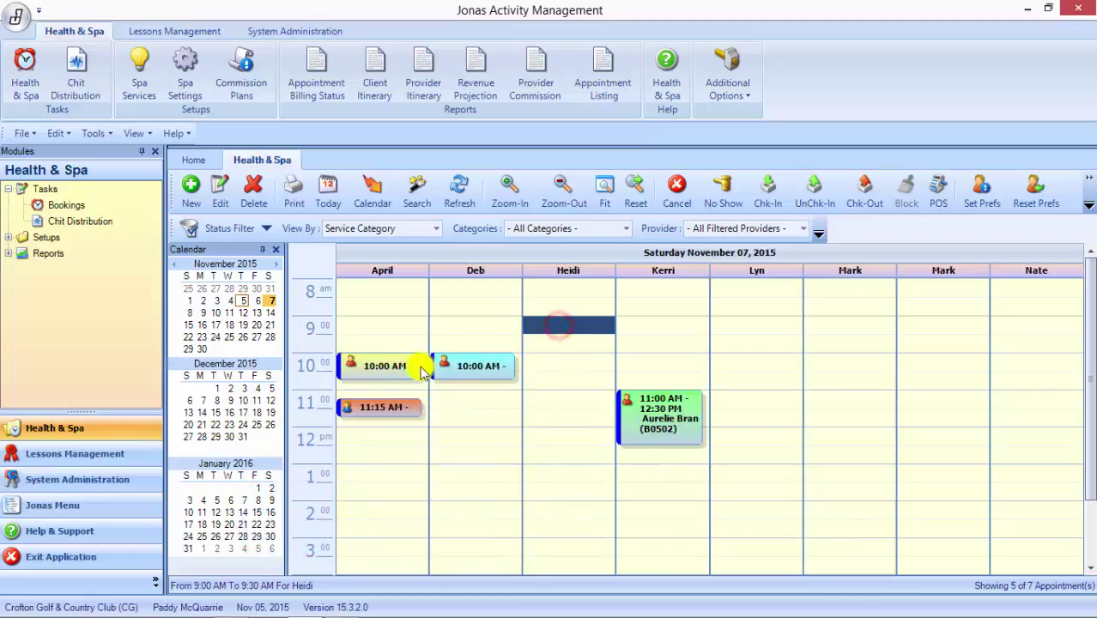
{"action": "right_click", "coordinate": [378, 368]}
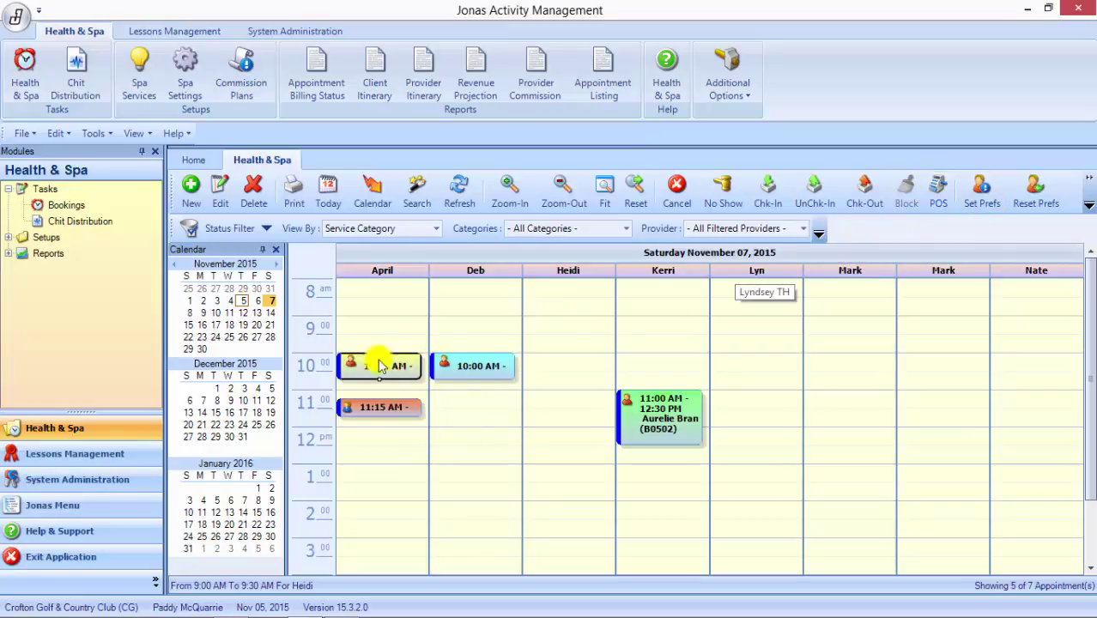
{"action": "mouse_move", "coordinate": [400, 365]}
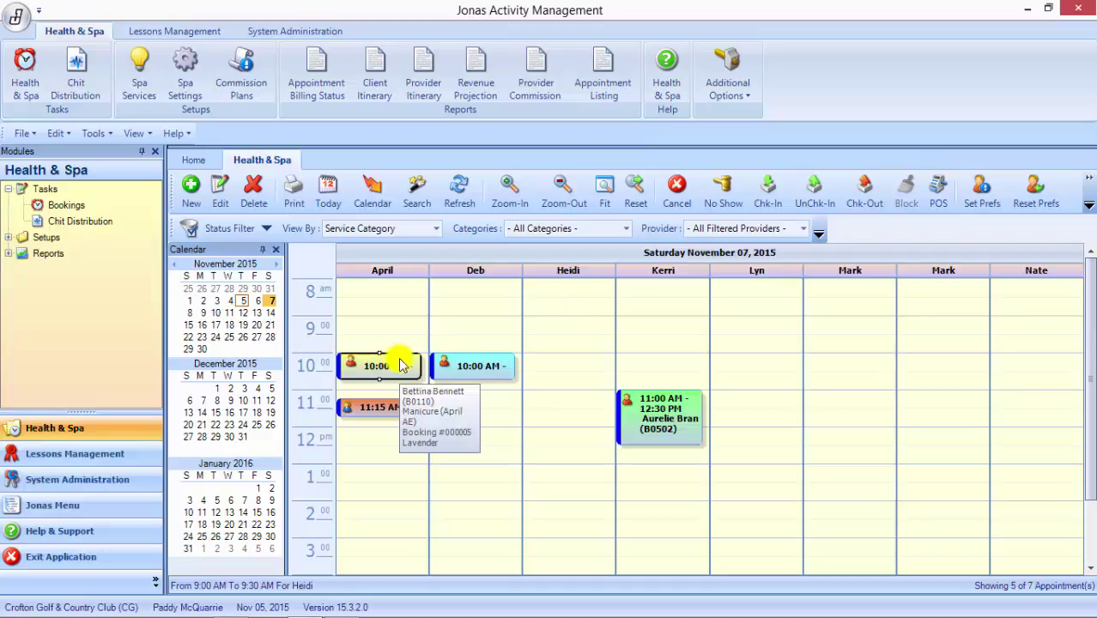
{"action": "left_click", "coordinate": [474, 307]}
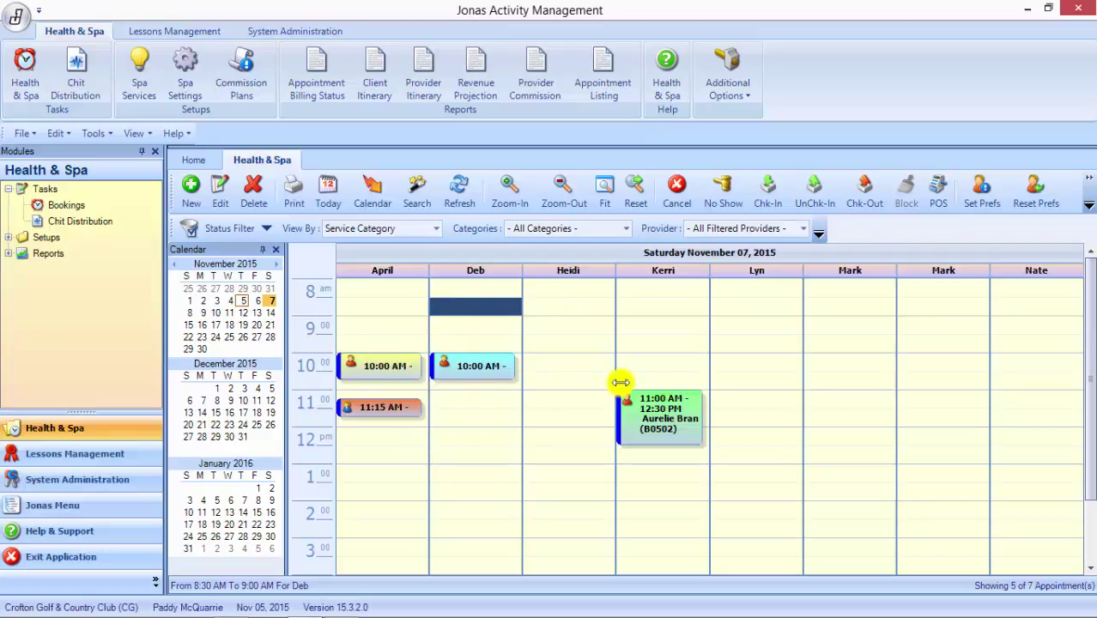
{"action": "left_click", "coordinate": [395, 367]}
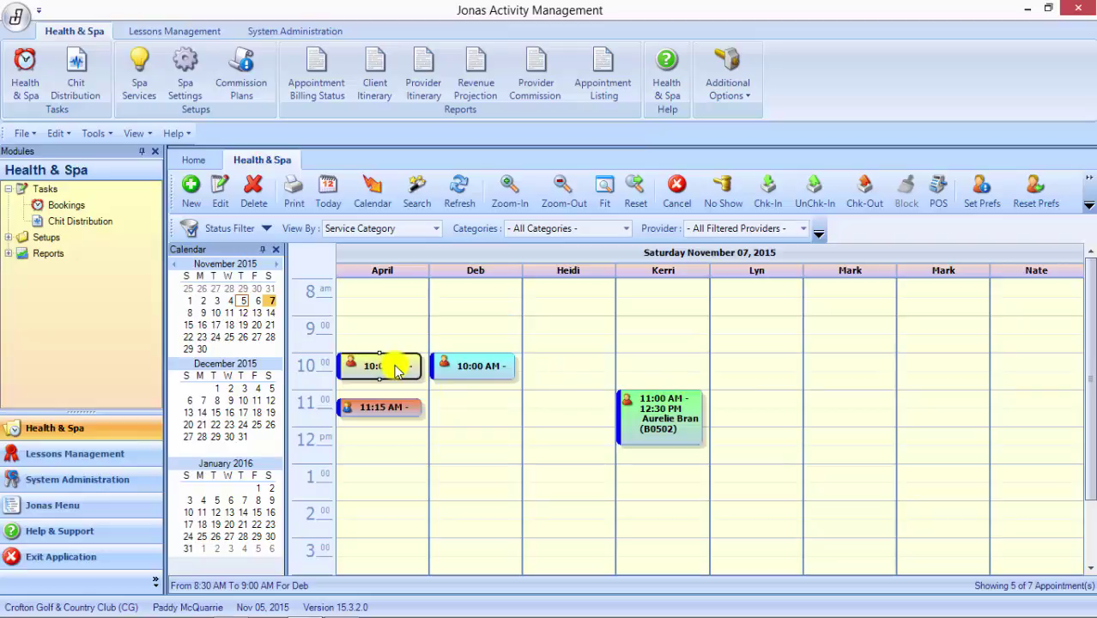
{"action": "double_click", "coordinate": [395, 367]}
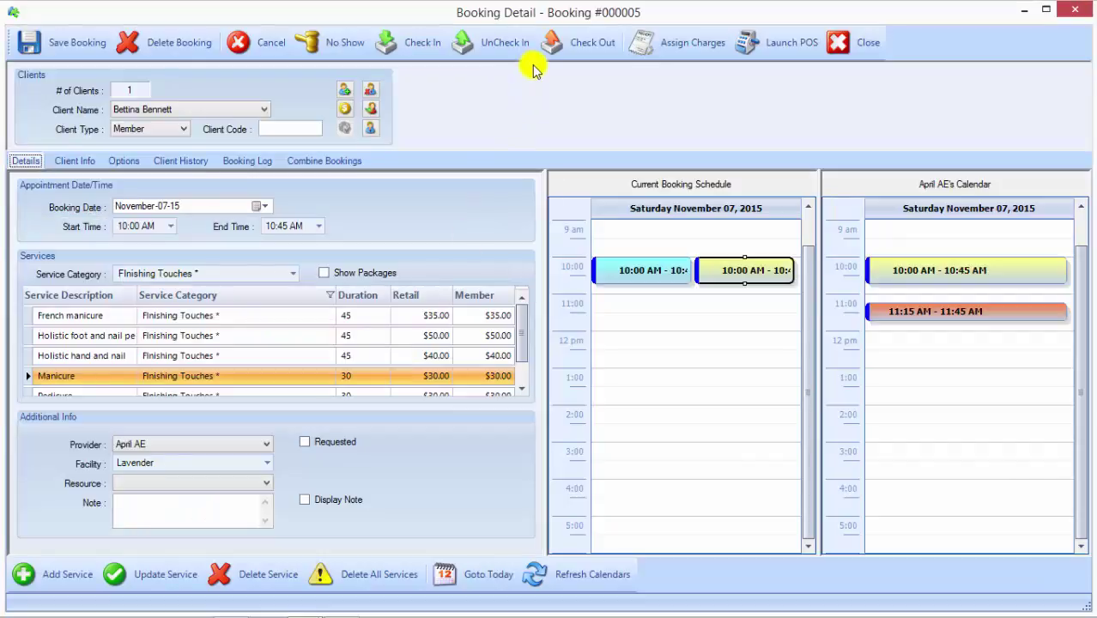
{"action": "left_click", "coordinate": [724, 358]}
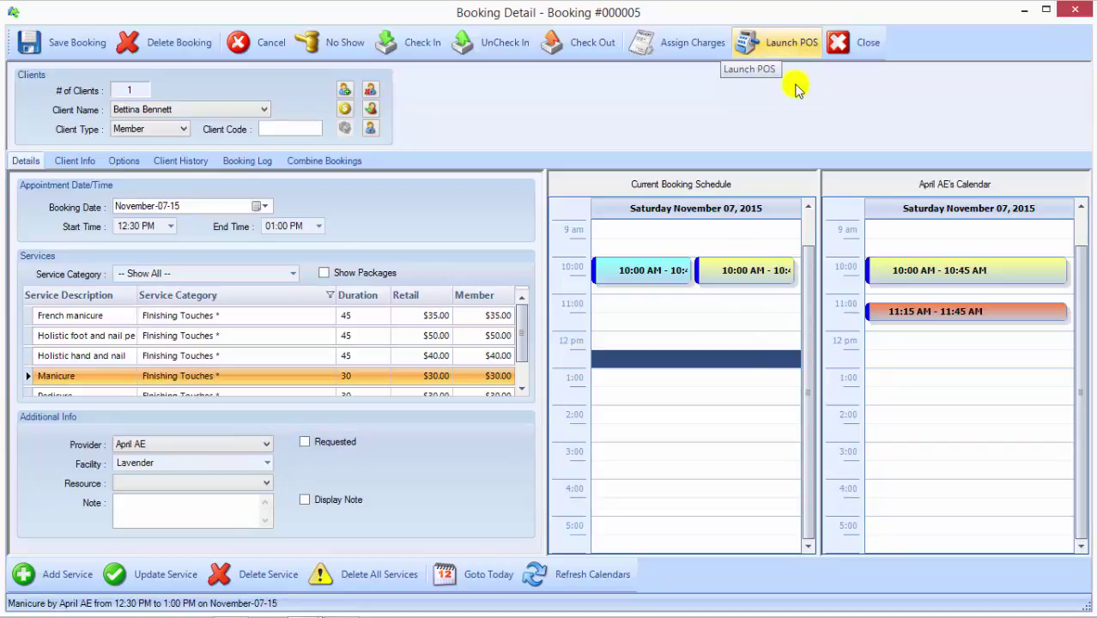
Step: Launch POS with Detoxifier Facial (65.00) and Manicure (30.00), accepting the booking and date warnings
{"action": "left_click", "coordinate": [757, 49]}
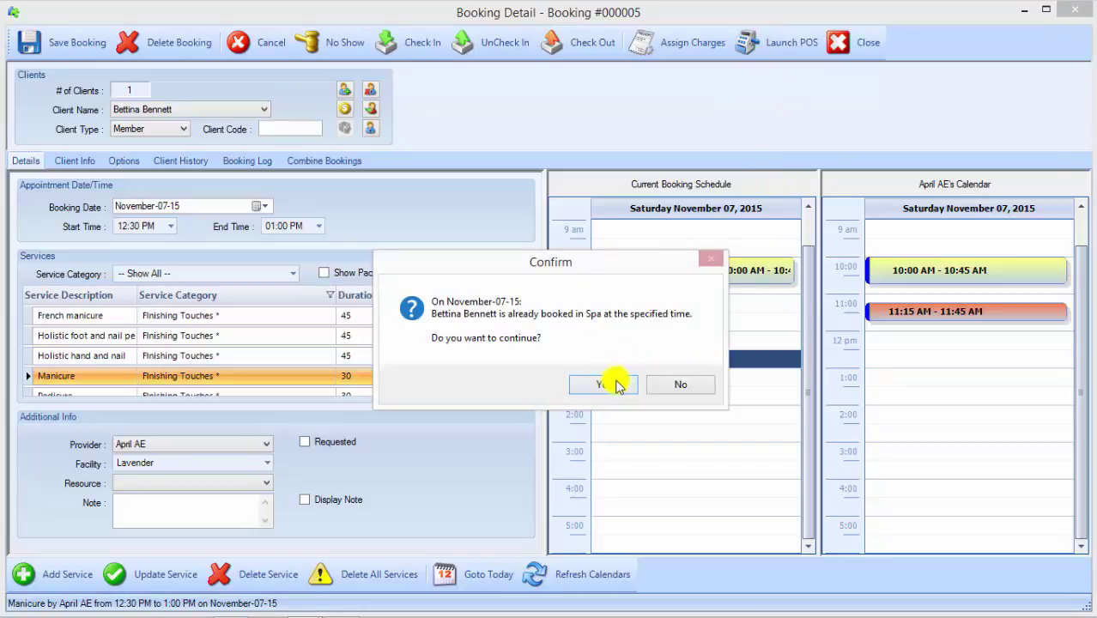
{"action": "left_click", "coordinate": [616, 383]}
{"action": "left_click", "coordinate": [616, 383]}
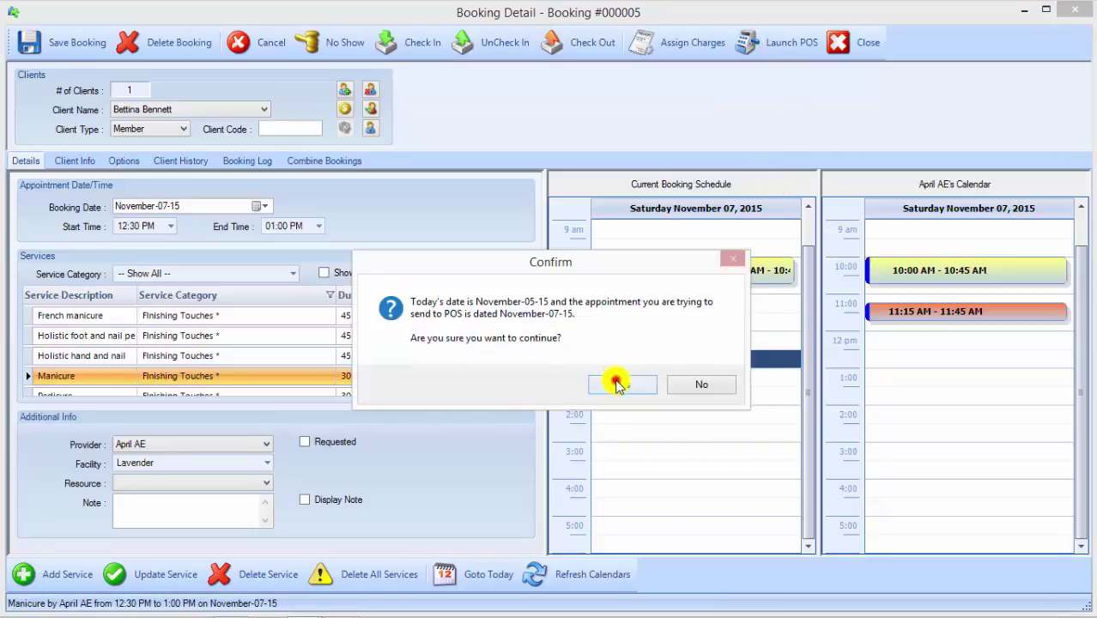
{"action": "left_click", "coordinate": [617, 383]}
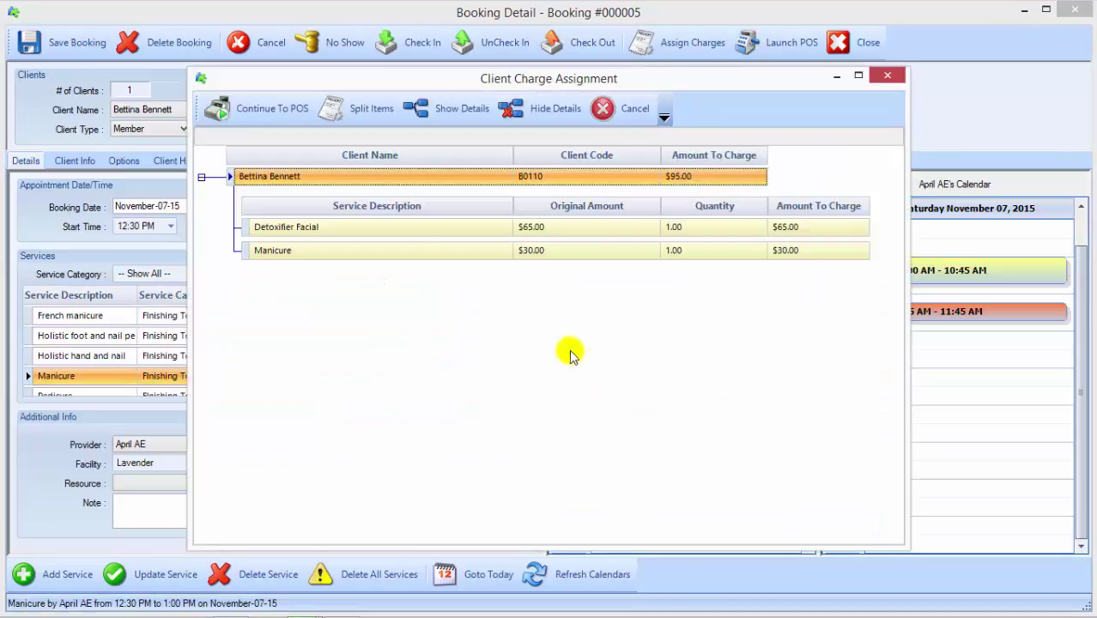
{"action": "left_click", "coordinate": [289, 109]}
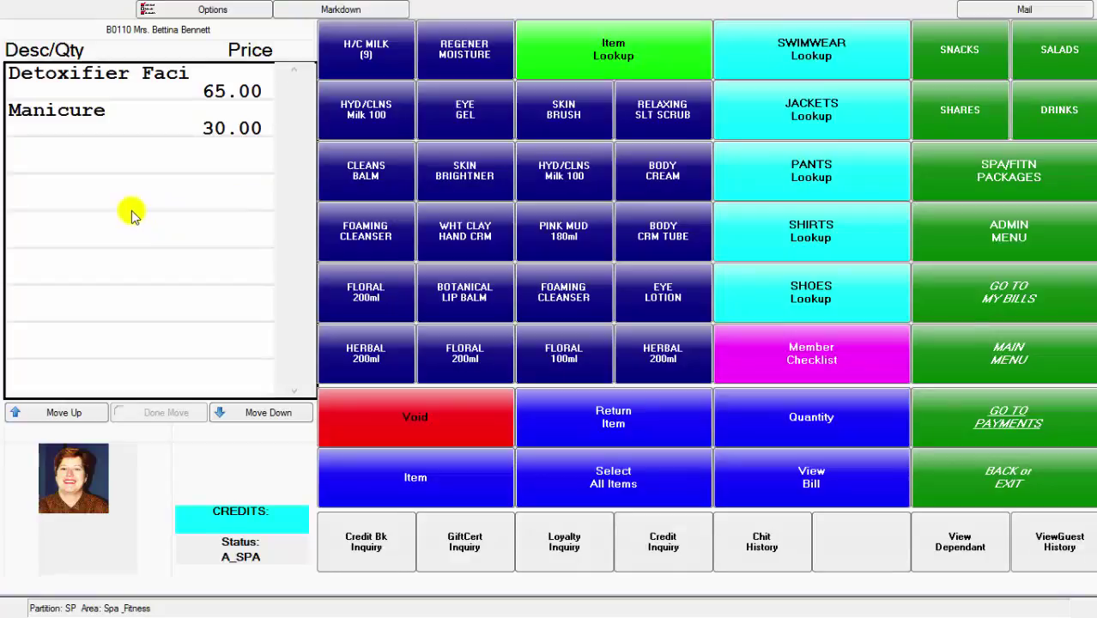
Step: Add Skin Brightener and Foaming Cleanser to the bill and proceed to payments
{"action": "left_click", "coordinate": [465, 172]}
{"action": "left_click", "coordinate": [380, 227]}
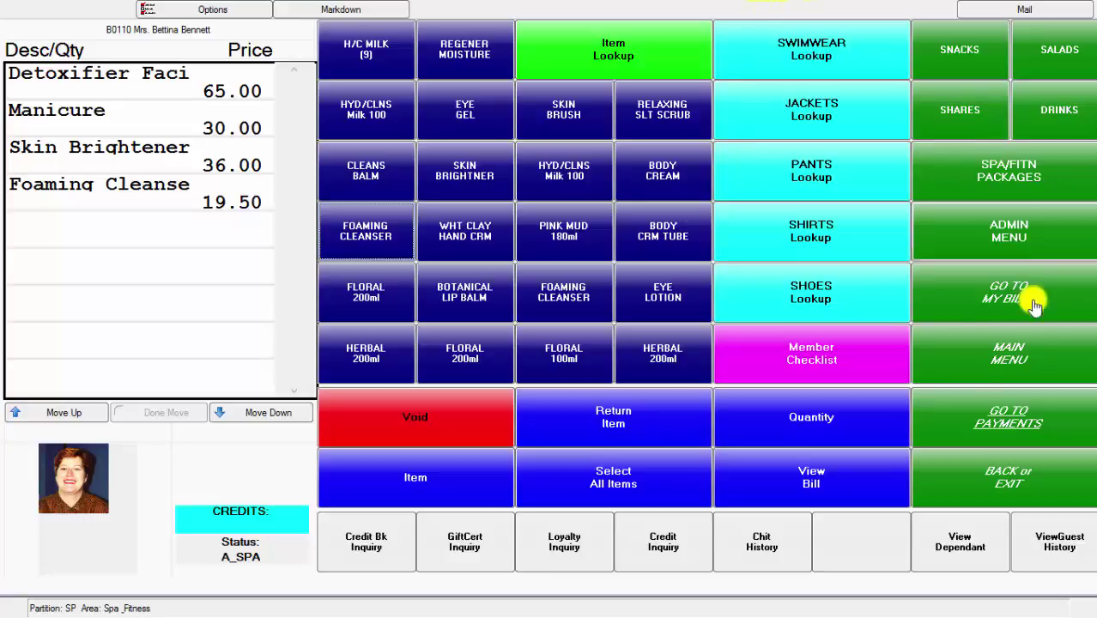
{"action": "left_click", "coordinate": [1043, 419]}
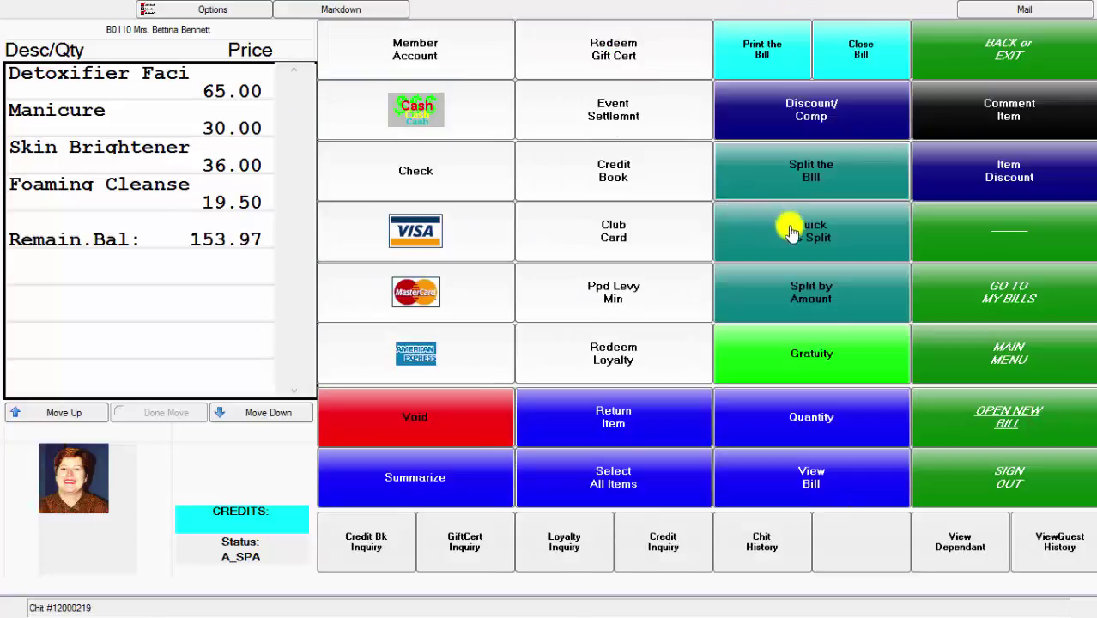
Step: Add a 50.00 gratuity to the bill
{"action": "left_click", "coordinate": [804, 360]}
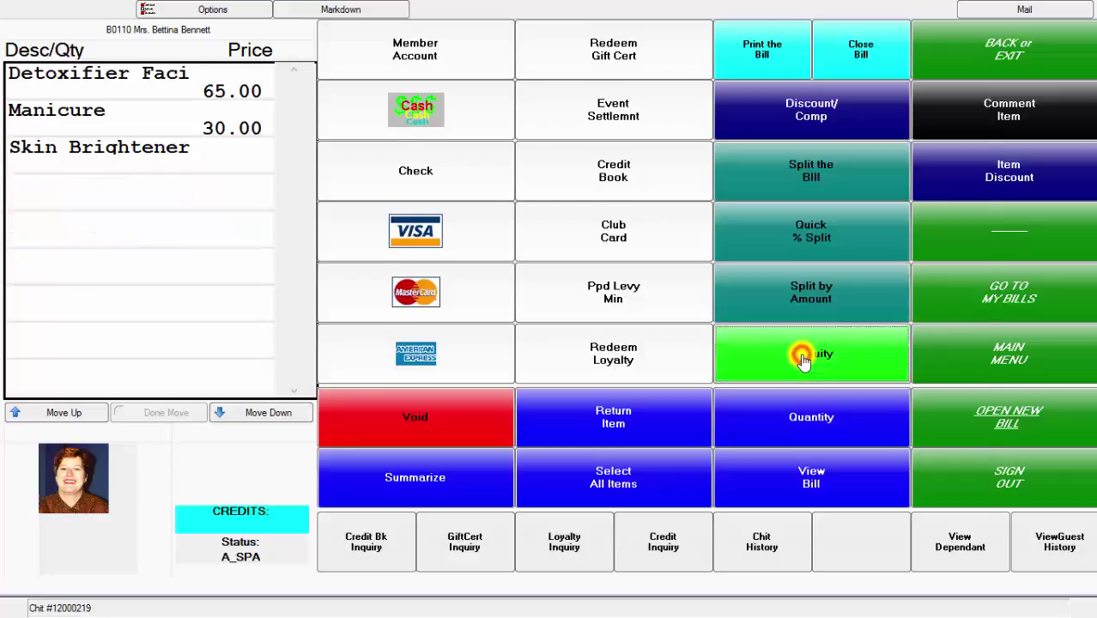
{"action": "left_click", "coordinate": [404, 280]}
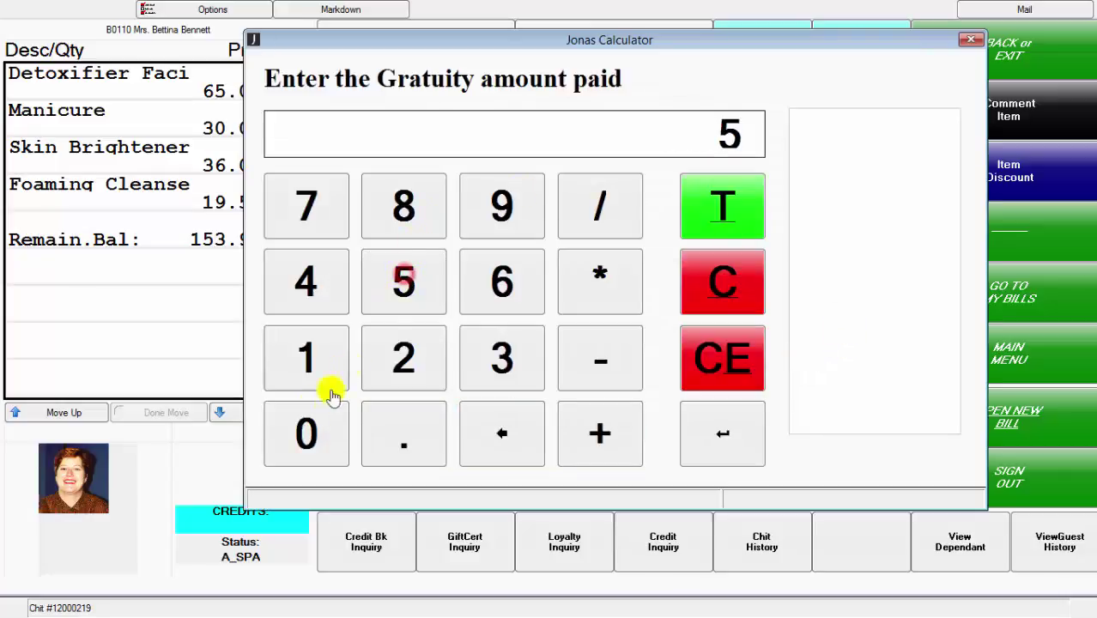
{"action": "left_click", "coordinate": [306, 429]}
{"action": "left_click", "coordinate": [742, 199]}
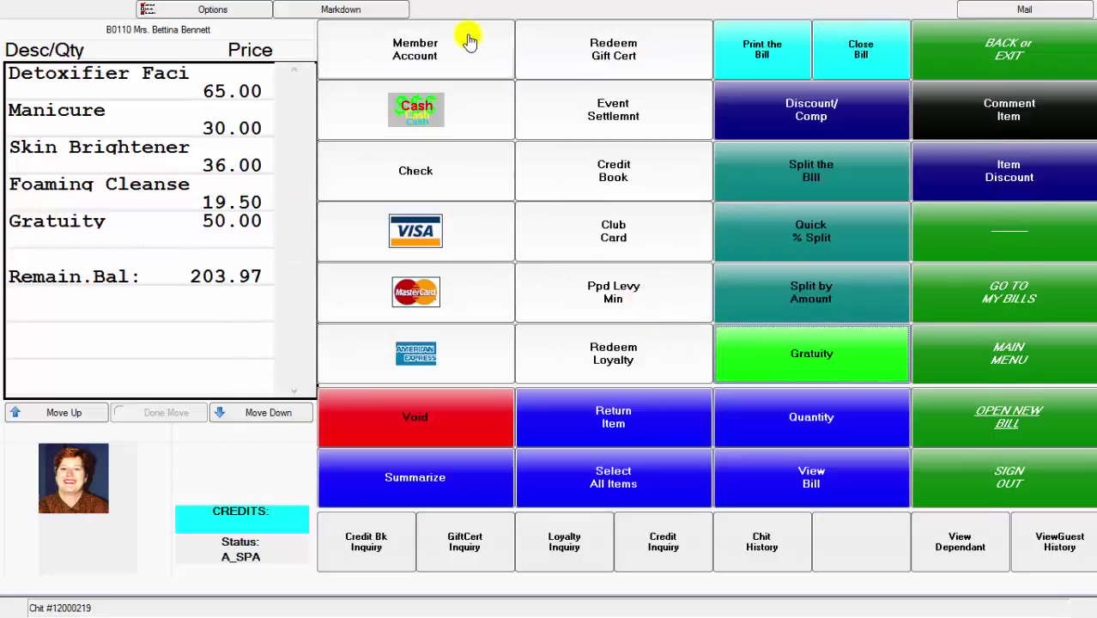
Step: Charge the full 203.97 to the member account and skip printing the chit
{"action": "left_click", "coordinate": [427, 40]}
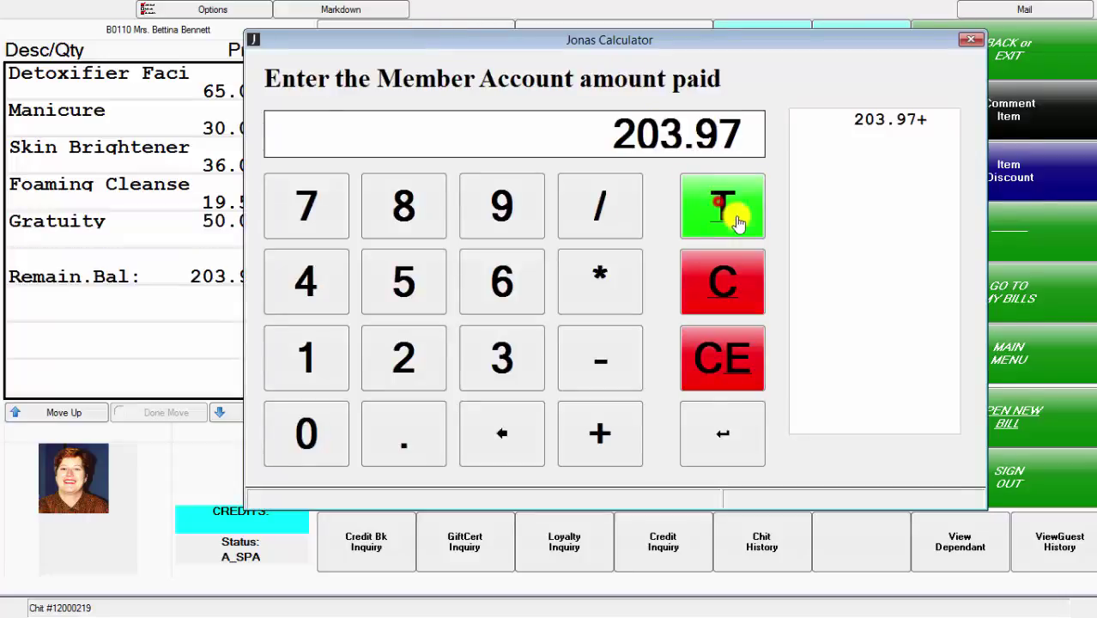
{"action": "left_click", "coordinate": [730, 212]}
{"action": "left_click", "coordinate": [514, 443]}
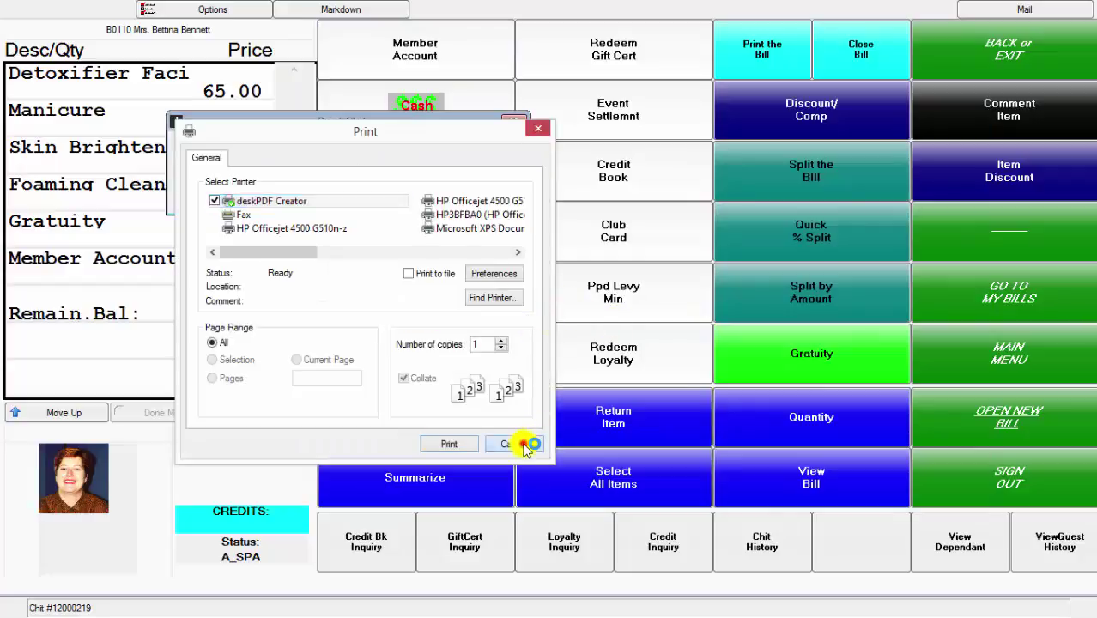
{"action": "left_click", "coordinate": [568, 370]}
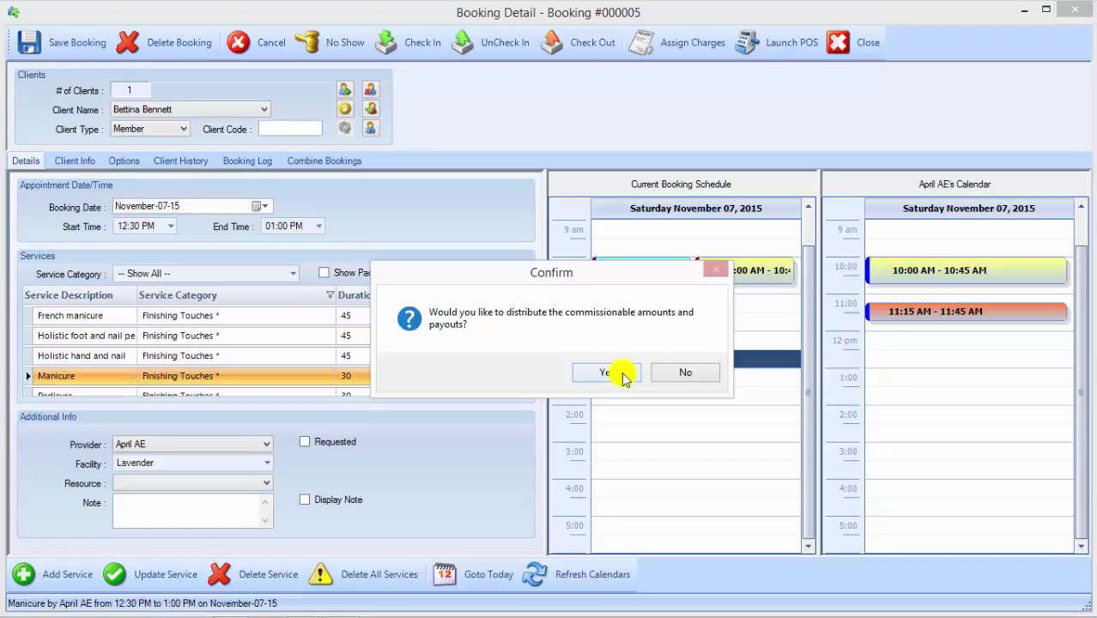
Step: Split the 50.00 gratuity as 25.00 each between the two providers by Amount, then close the booking
{"action": "left_click", "coordinate": [624, 375]}
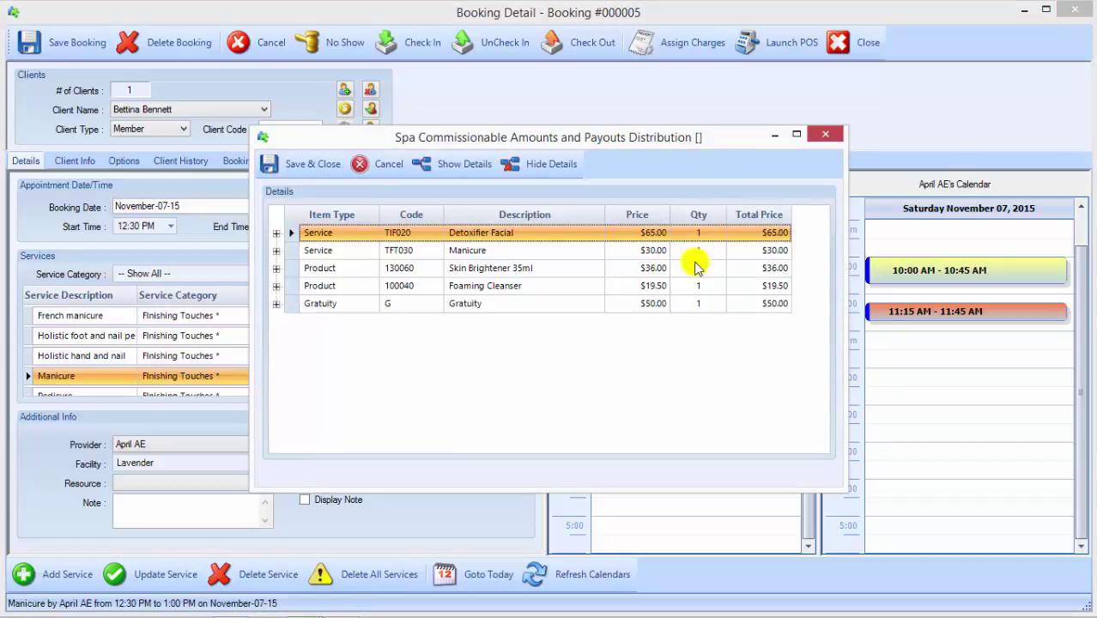
{"action": "left_click", "coordinate": [277, 304]}
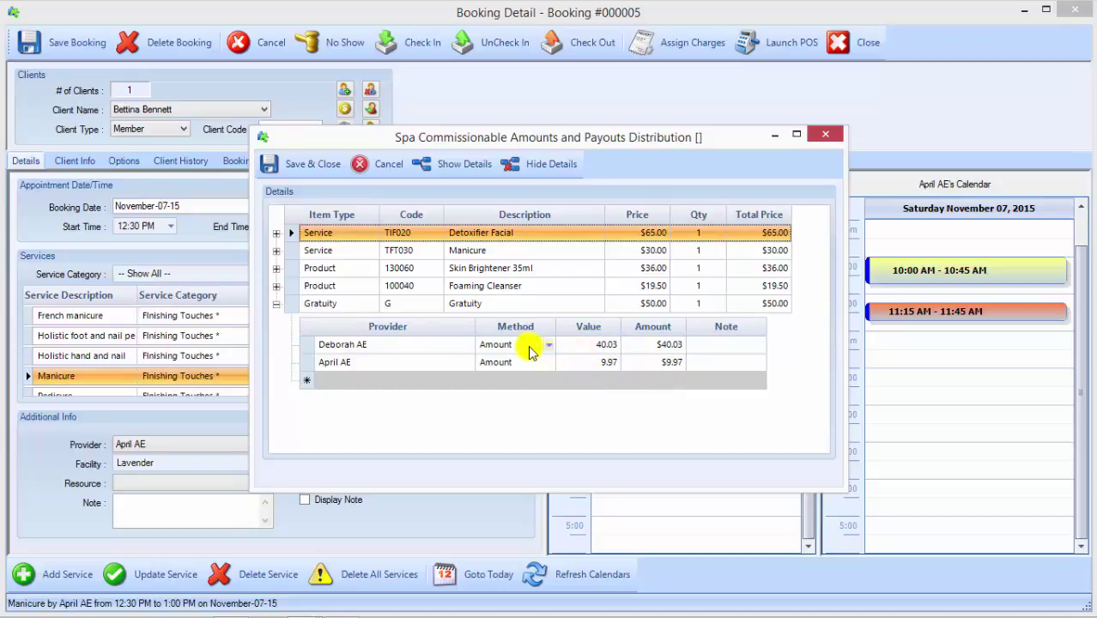
{"action": "left_click", "coordinate": [612, 345]}
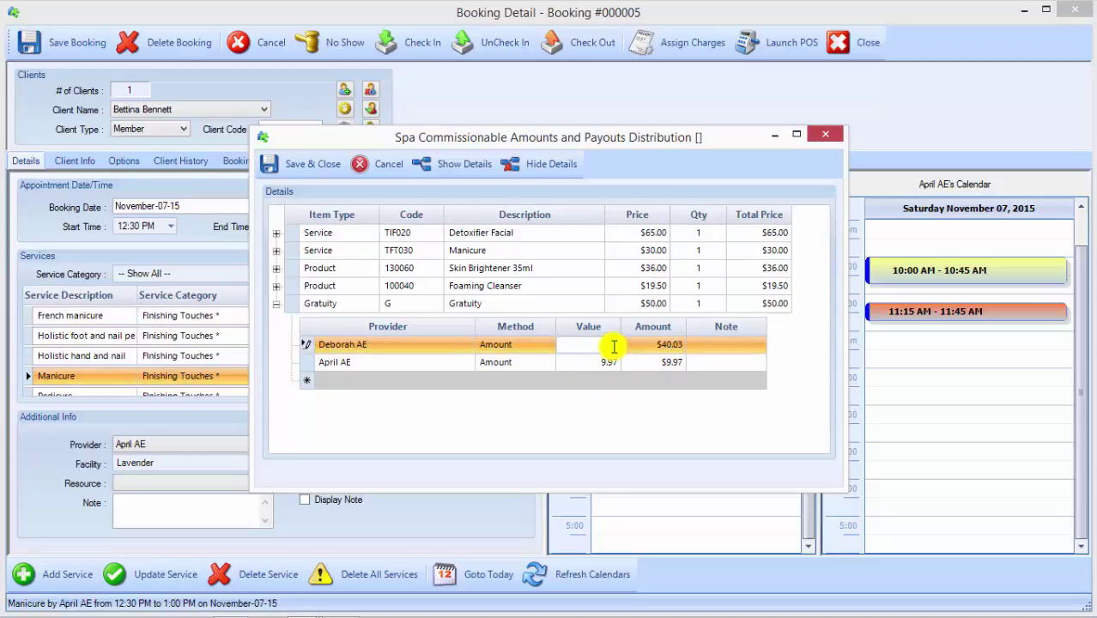
{"action": "type", "text": "25"}
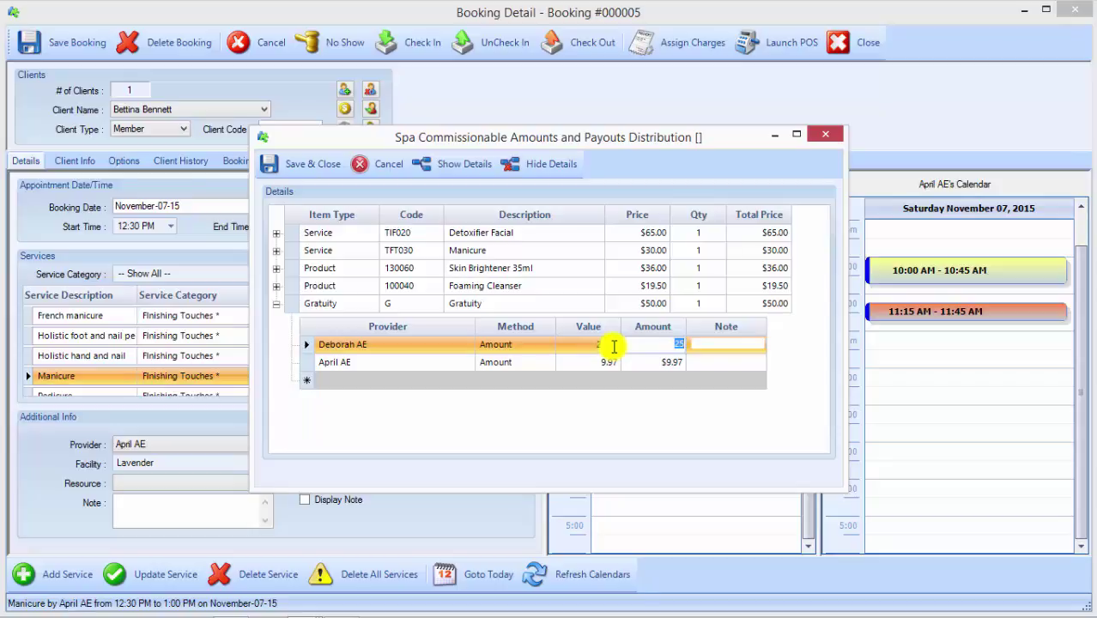
{"action": "key", "text": "Down"}
{"action": "key", "text": "Tab"}
{"action": "key", "text": "Tab"}
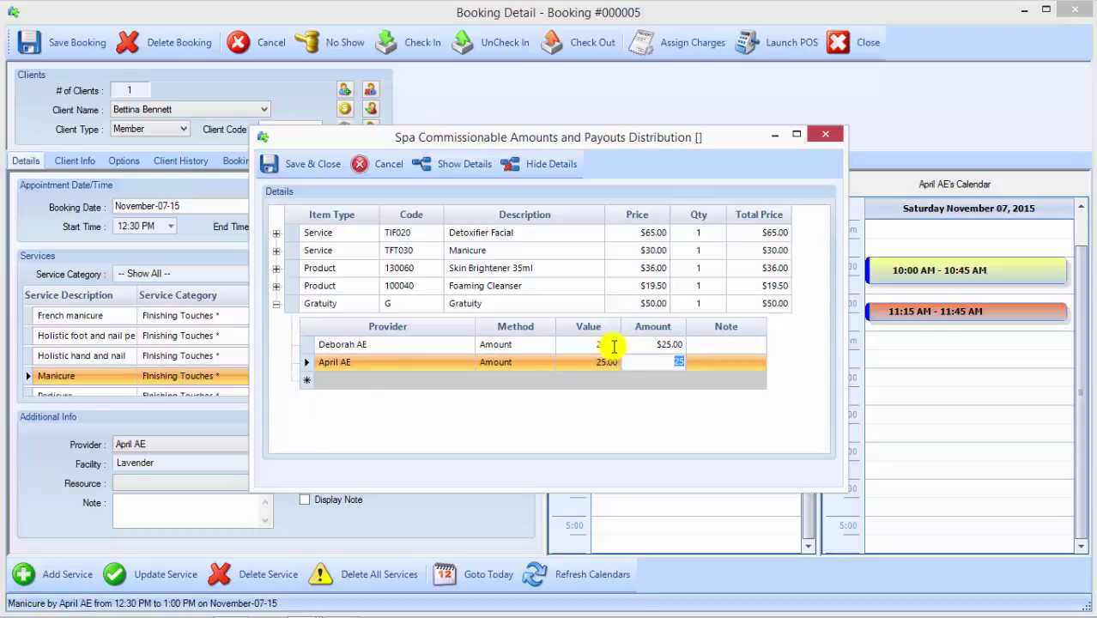
{"action": "left_click", "coordinate": [547, 343]}
{"action": "left_click", "coordinate": [546, 344]}
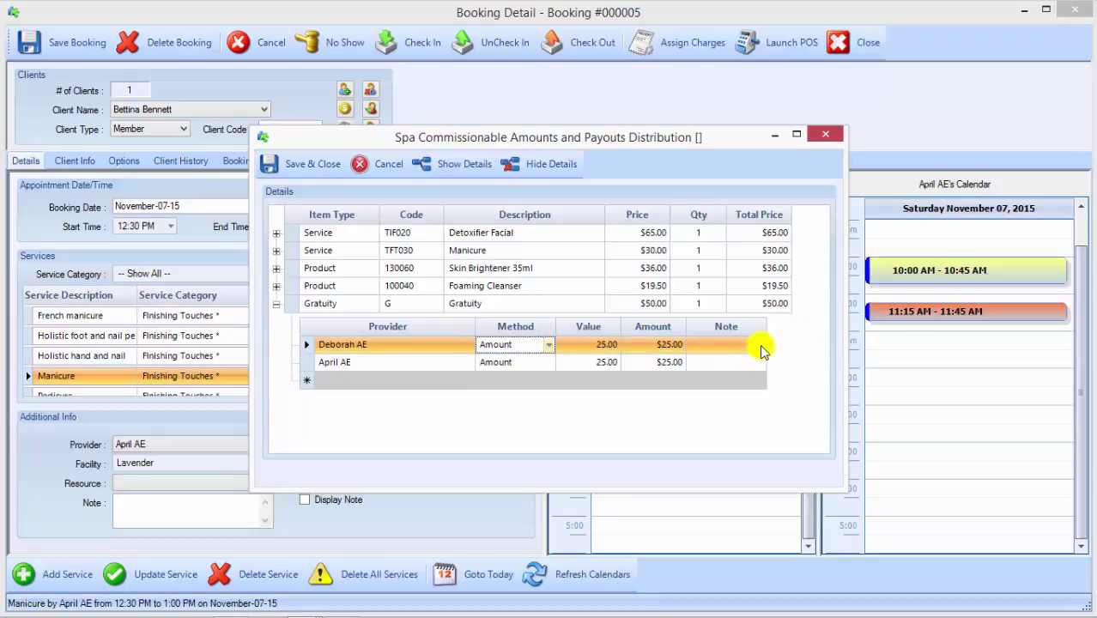
{"action": "left_click", "coordinate": [288, 163]}
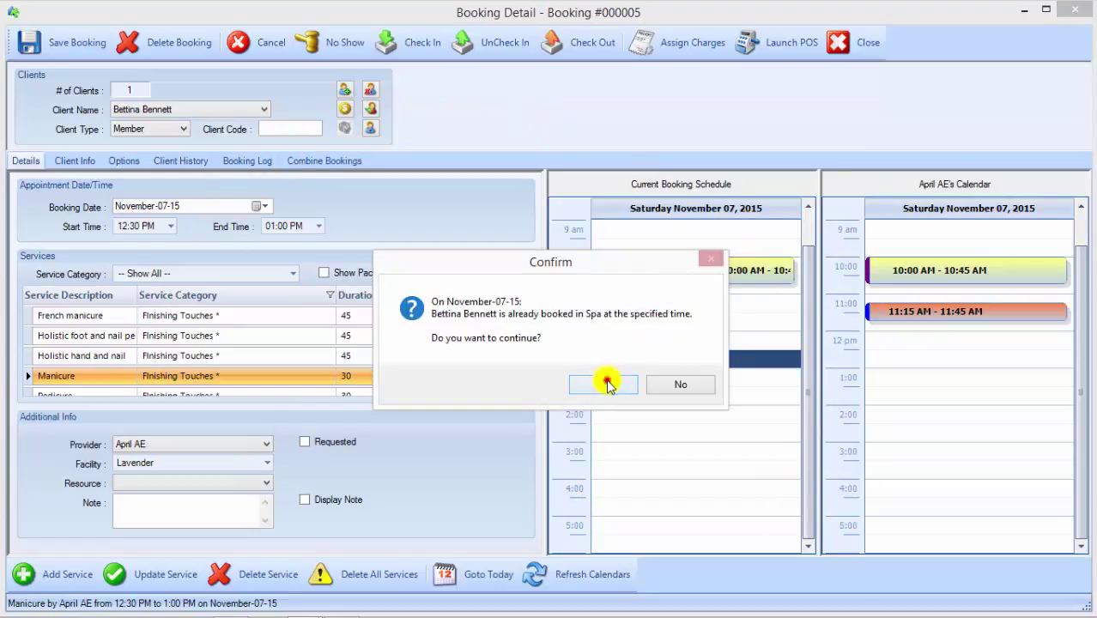
{"action": "left_click", "coordinate": [607, 383]}
{"action": "left_click", "coordinate": [607, 383]}
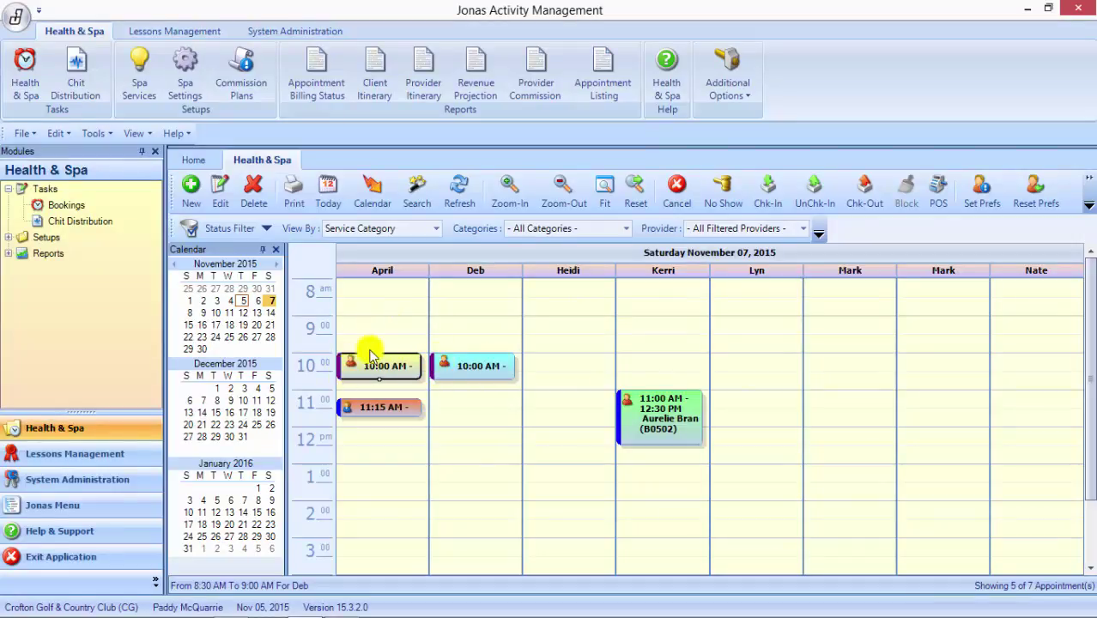
{"action": "left_click", "coordinate": [479, 365]}
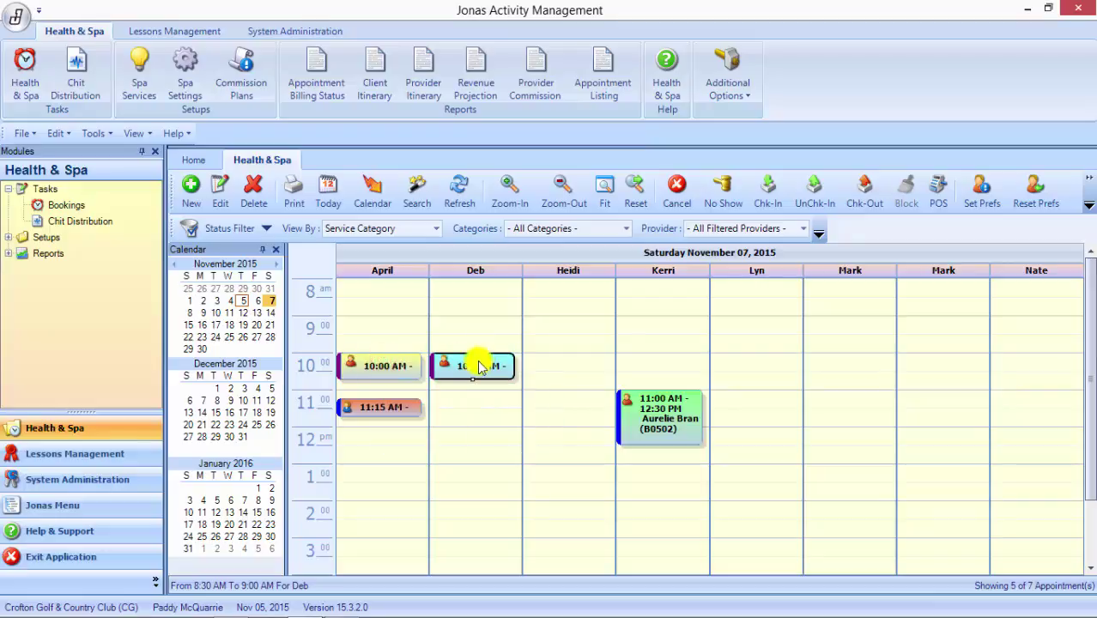
{"action": "left_click", "coordinate": [382, 362]}
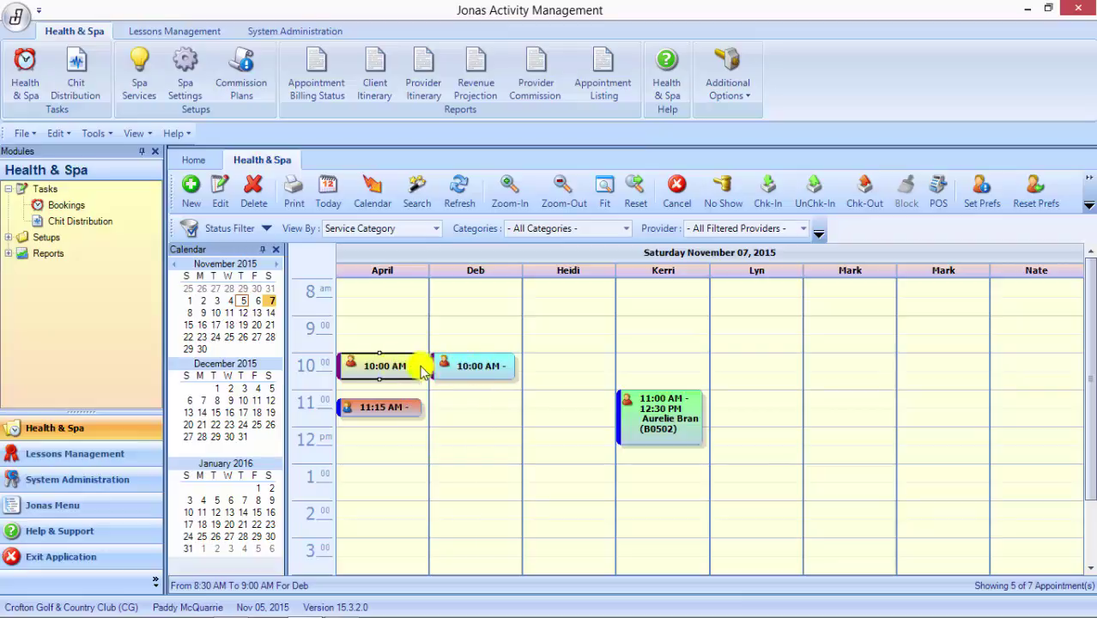
{"action": "mouse_move", "coordinate": [397, 367]}
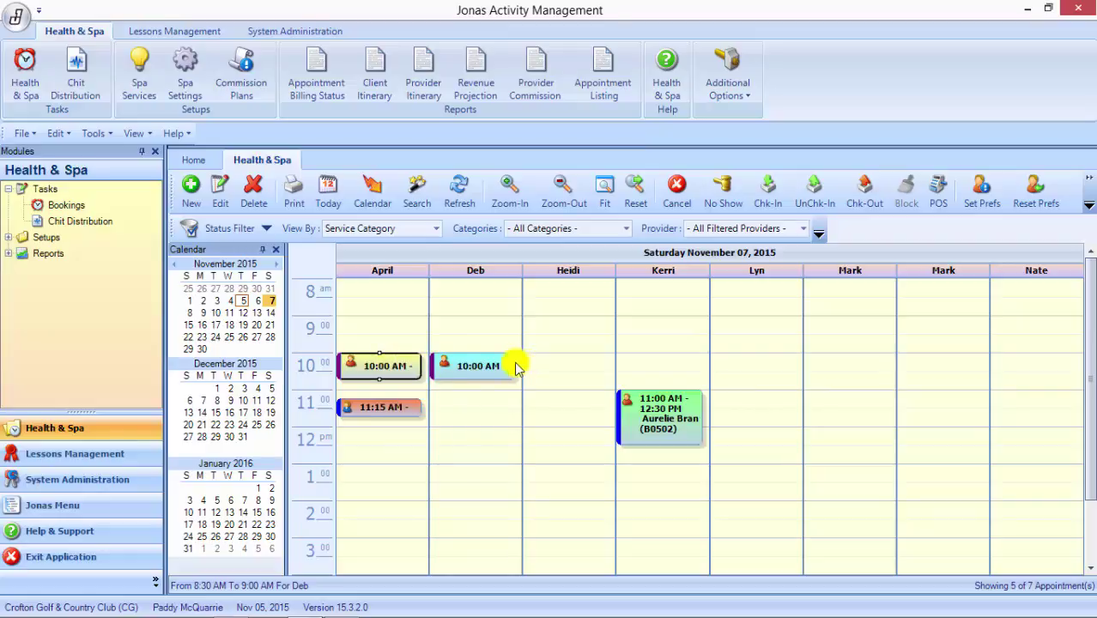
{"action": "left_click", "coordinate": [494, 411]}
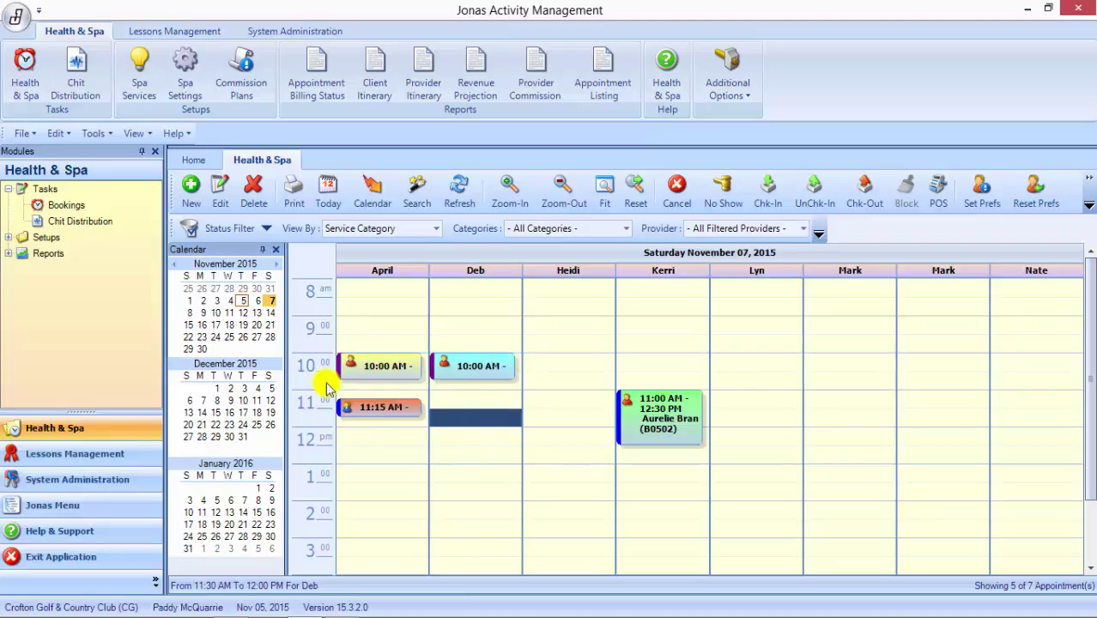
{"action": "left_click", "coordinate": [668, 415]}
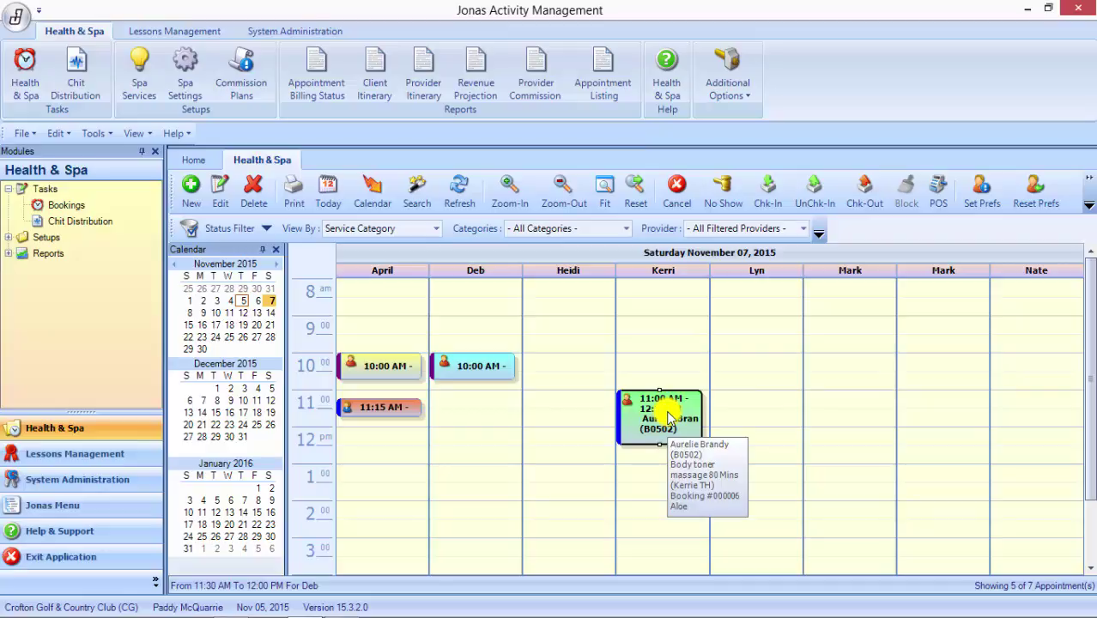
Step: Open booking #000006, the 80-minute Body toner massage, and check its two clients
{"action": "double_click", "coordinate": [668, 416]}
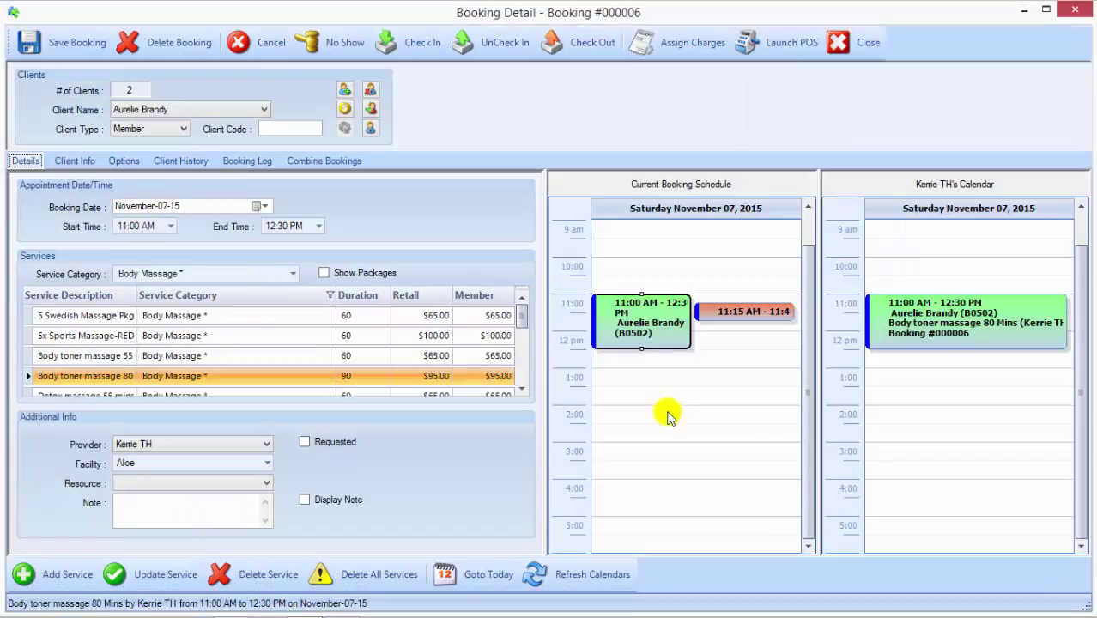
{"action": "left_click", "coordinate": [710, 378]}
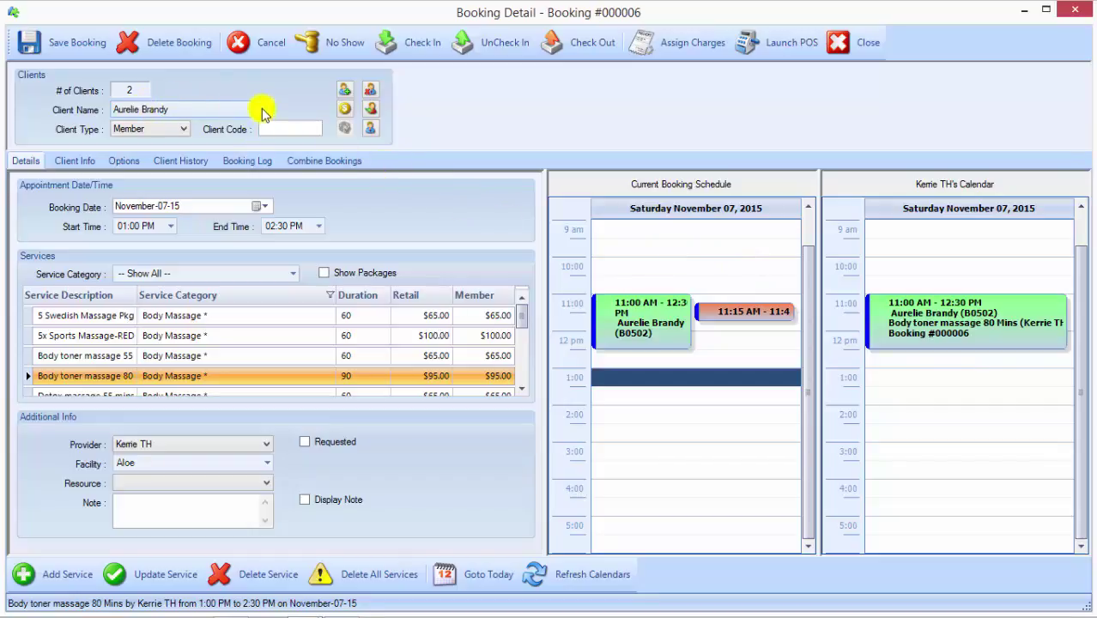
{"action": "left_click", "coordinate": [263, 109]}
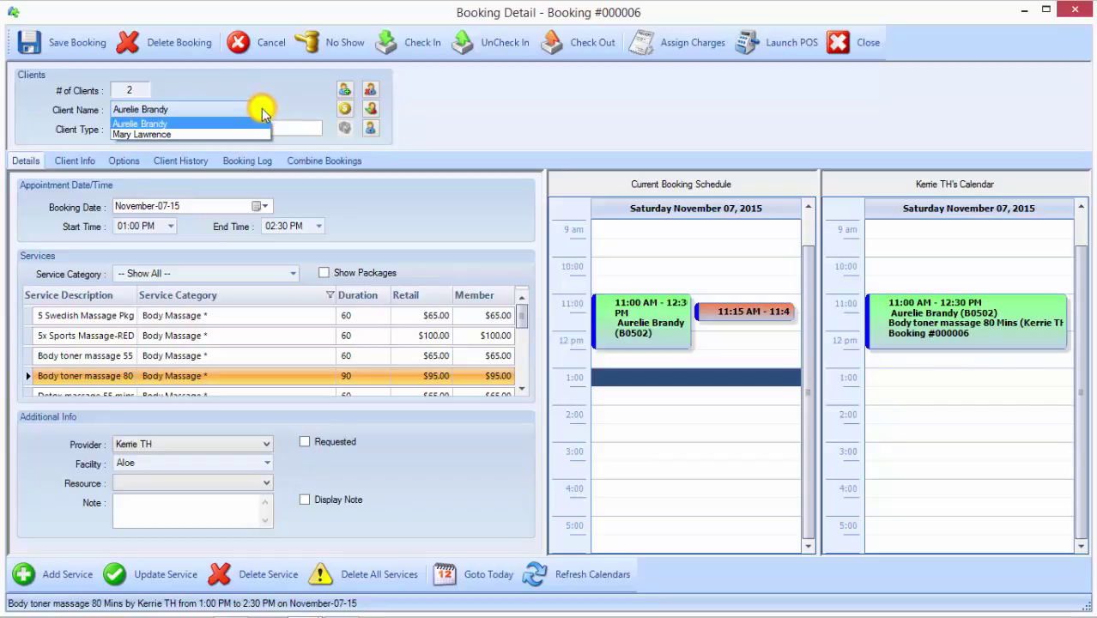
{"action": "left_click", "coordinate": [159, 127]}
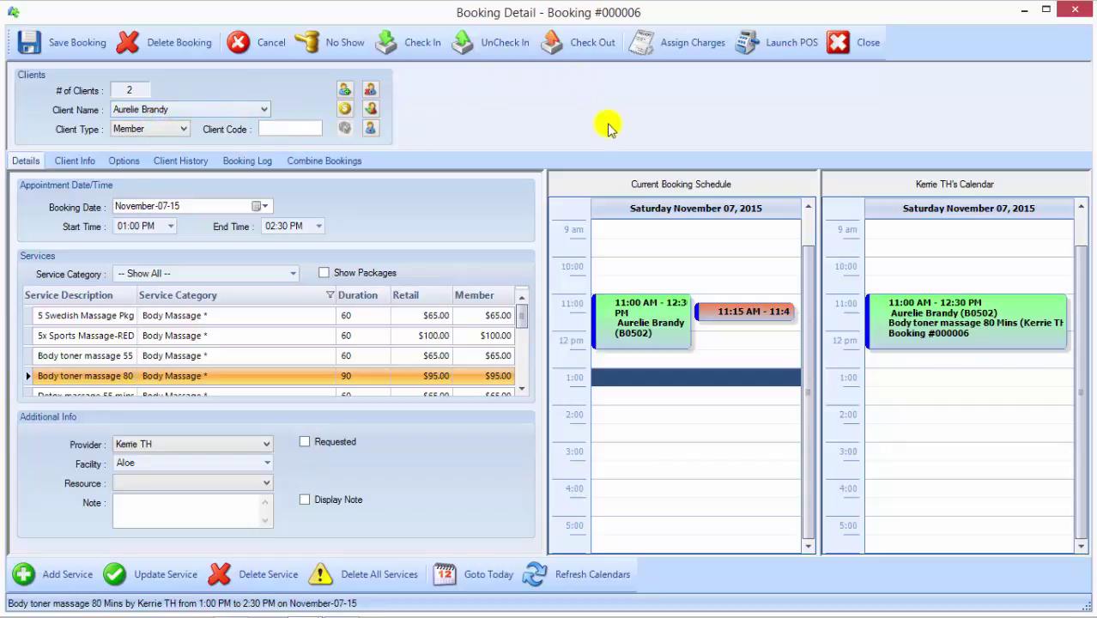
Step: Move the $12 Eyebrow Shape charge onto the first client's bill
{"action": "left_click", "coordinate": [685, 49]}
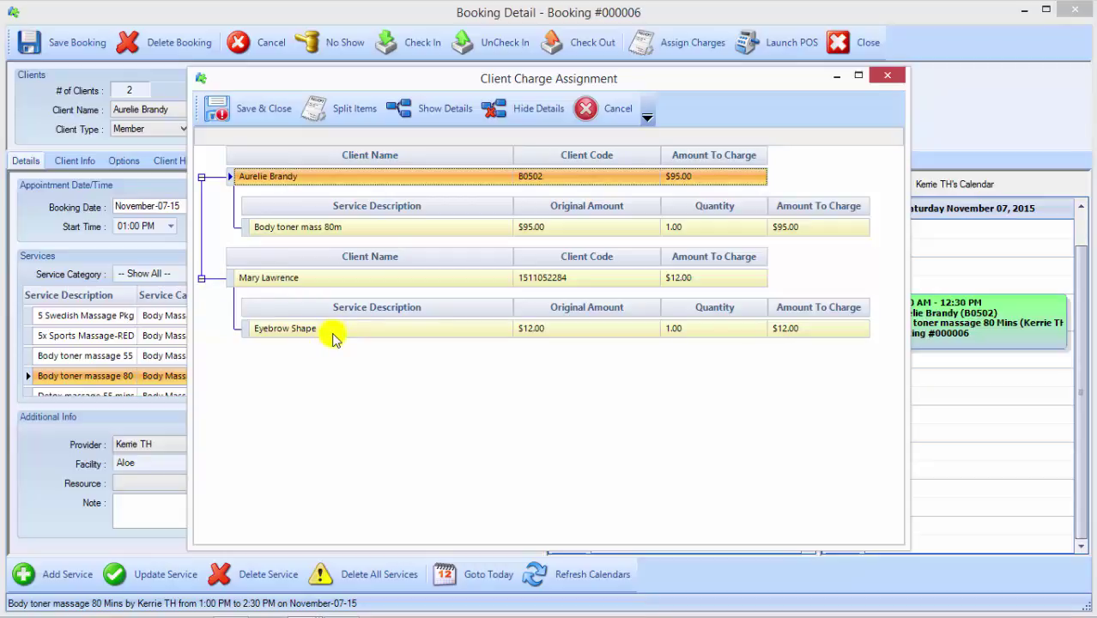
{"action": "left_click", "coordinate": [379, 335]}
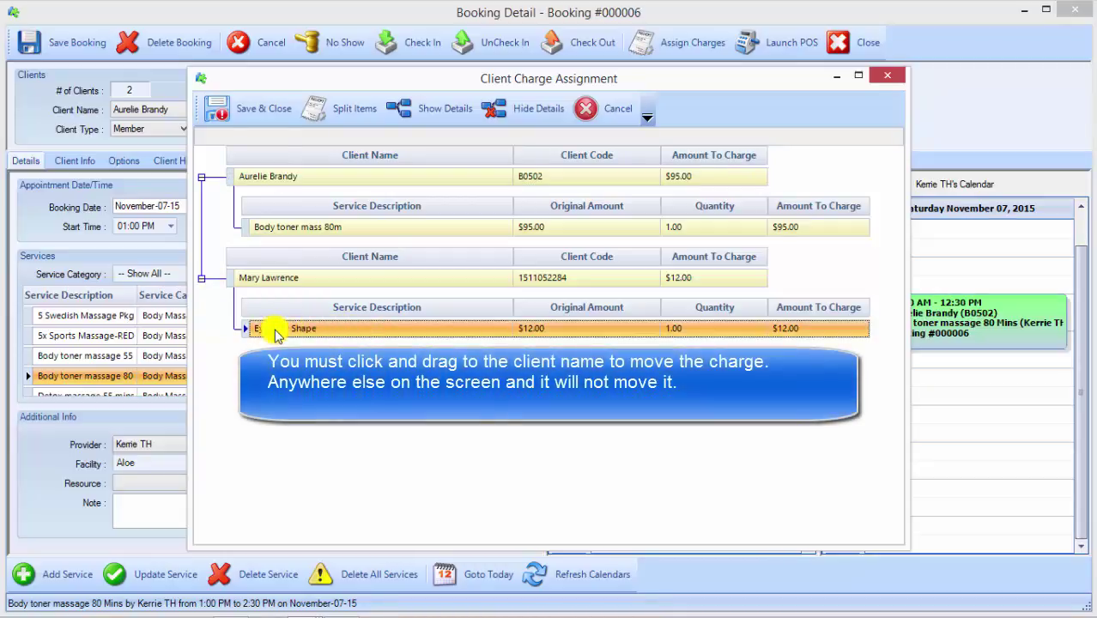
{"action": "left_click_drag", "start_coordinate": [277, 330], "coordinate": [299, 177]}
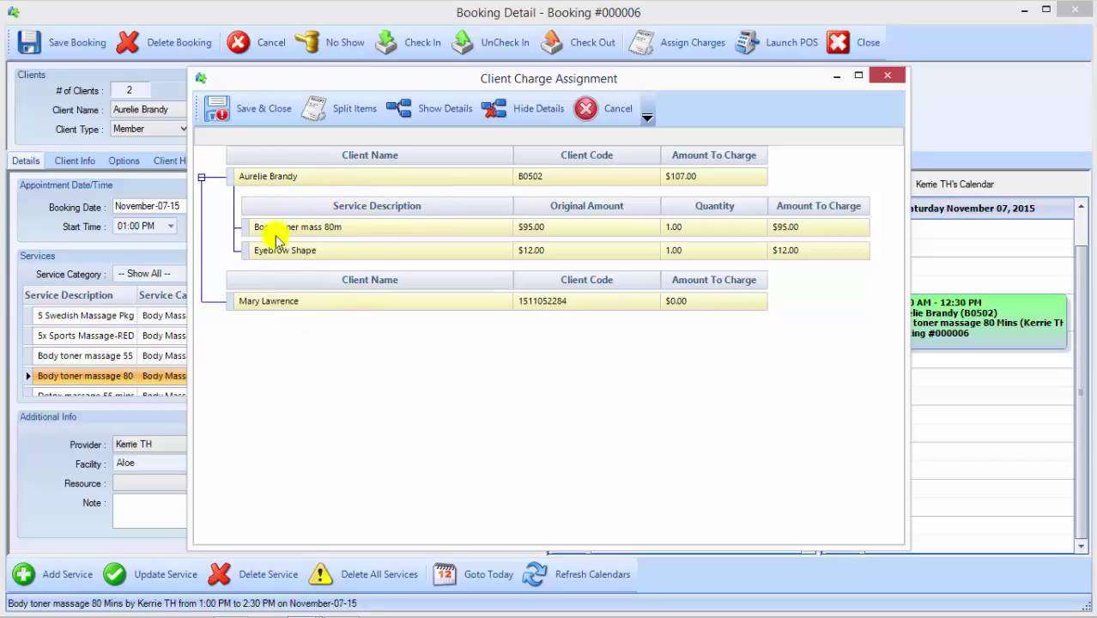
{"action": "left_click_drag", "start_coordinate": [256, 250], "coordinate": [255, 308]}
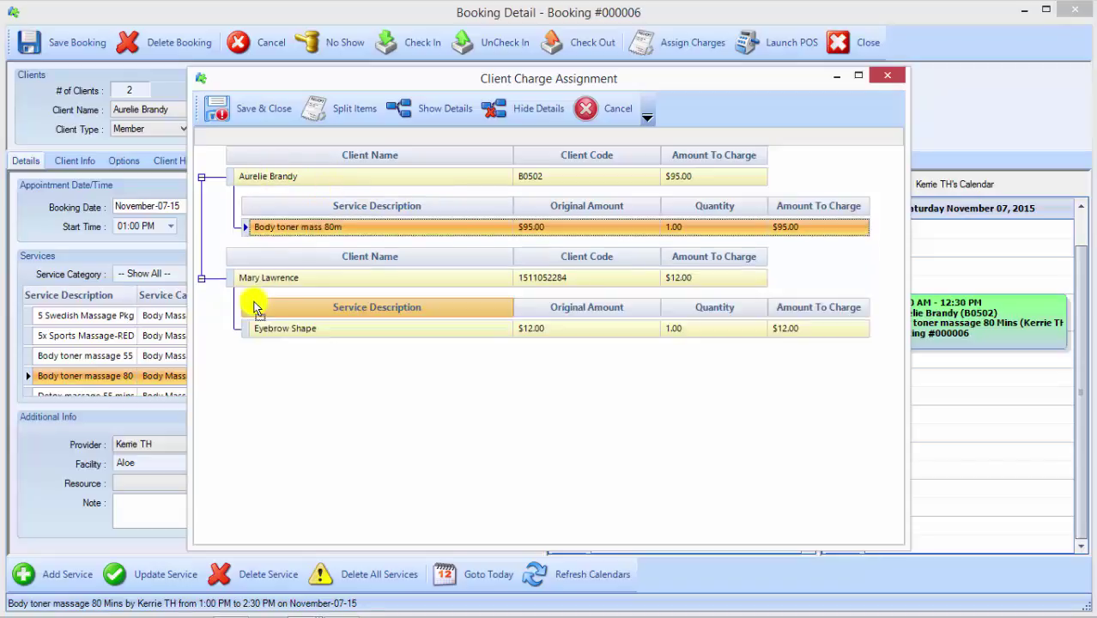
{"action": "left_click", "coordinate": [255, 328]}
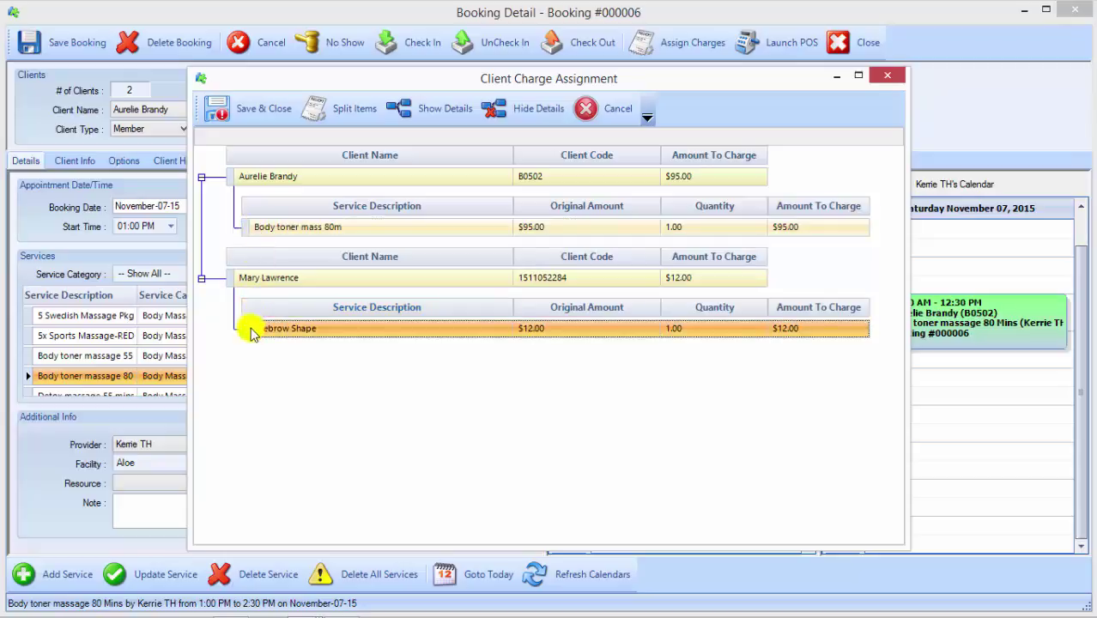
{"action": "left_click_drag", "start_coordinate": [263, 176], "coordinate": [263, 176]}
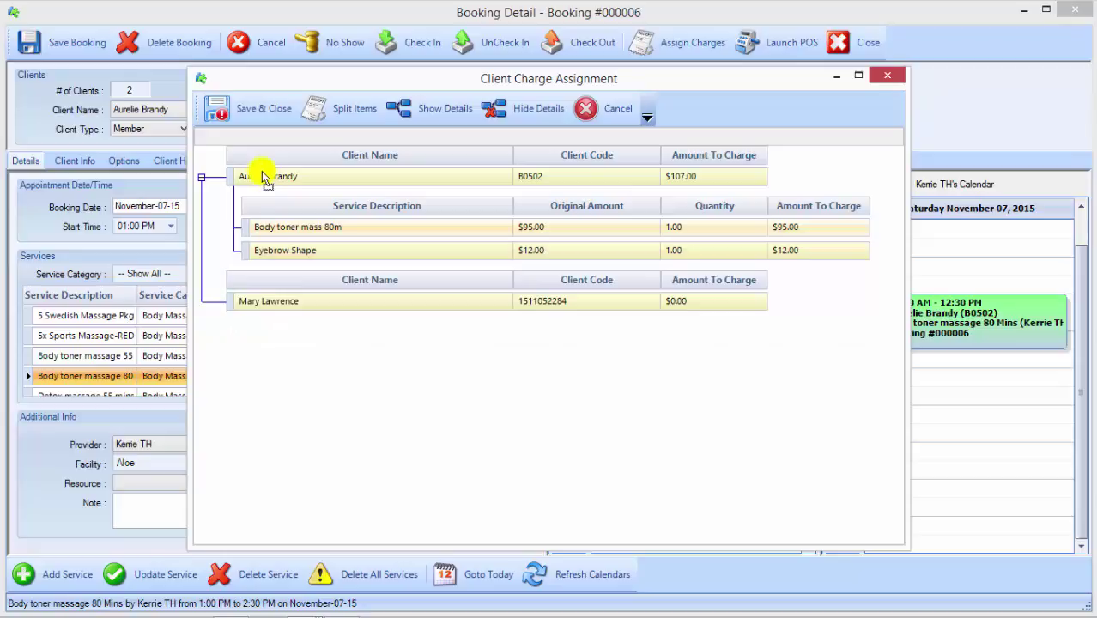
Step: Leave the massage charge unsplit and save the charge assignment
{"action": "left_click", "coordinate": [342, 106]}
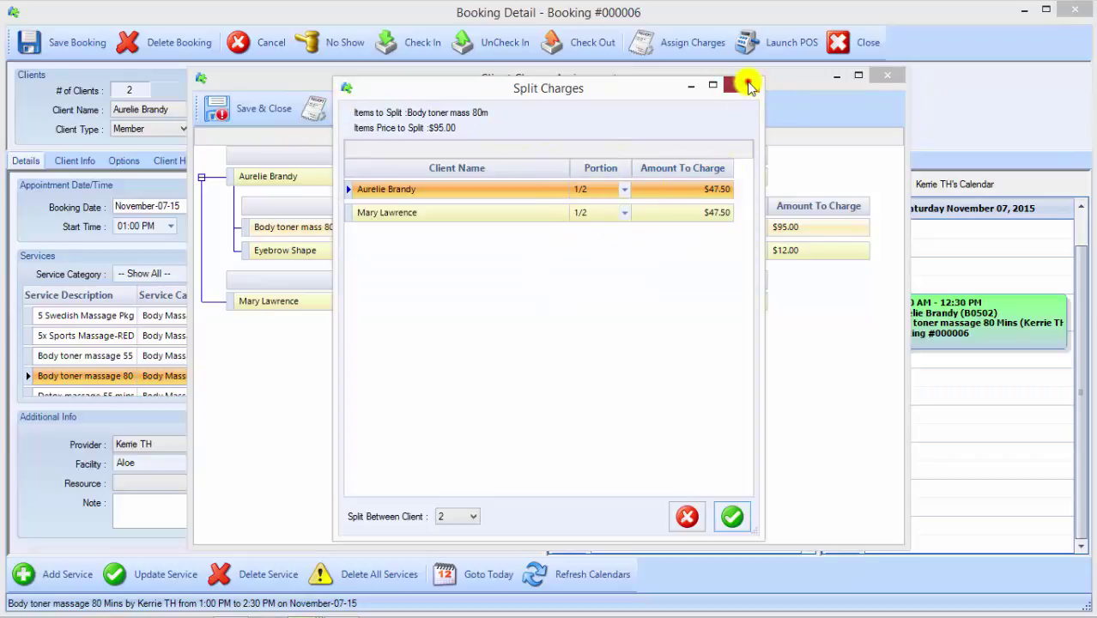
{"action": "left_click", "coordinate": [748, 85]}
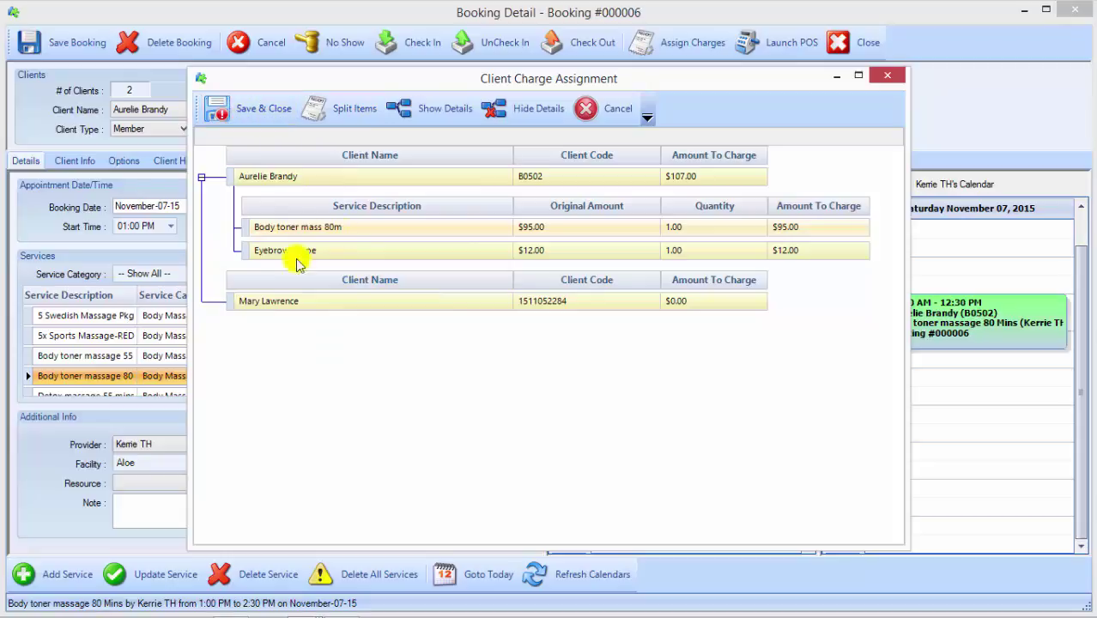
{"action": "left_click", "coordinate": [246, 109]}
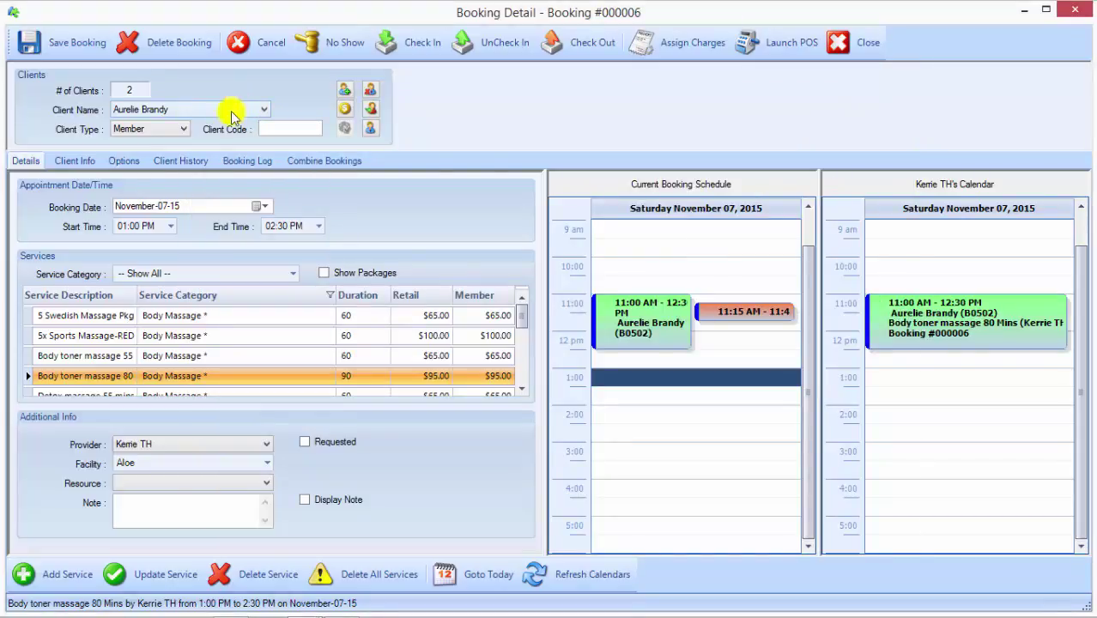
Step: Launch POS with $107.00 (massage 95.00, Eyebrow Shape 12.00) on the first client
{"action": "left_click", "coordinate": [778, 47]}
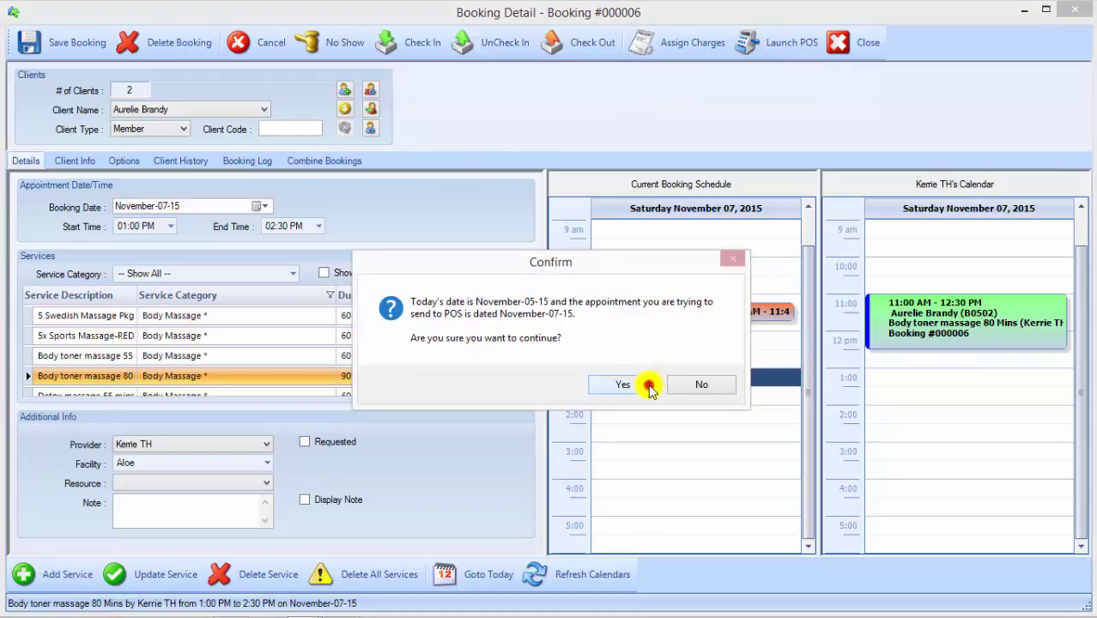
{"action": "left_click", "coordinate": [649, 385]}
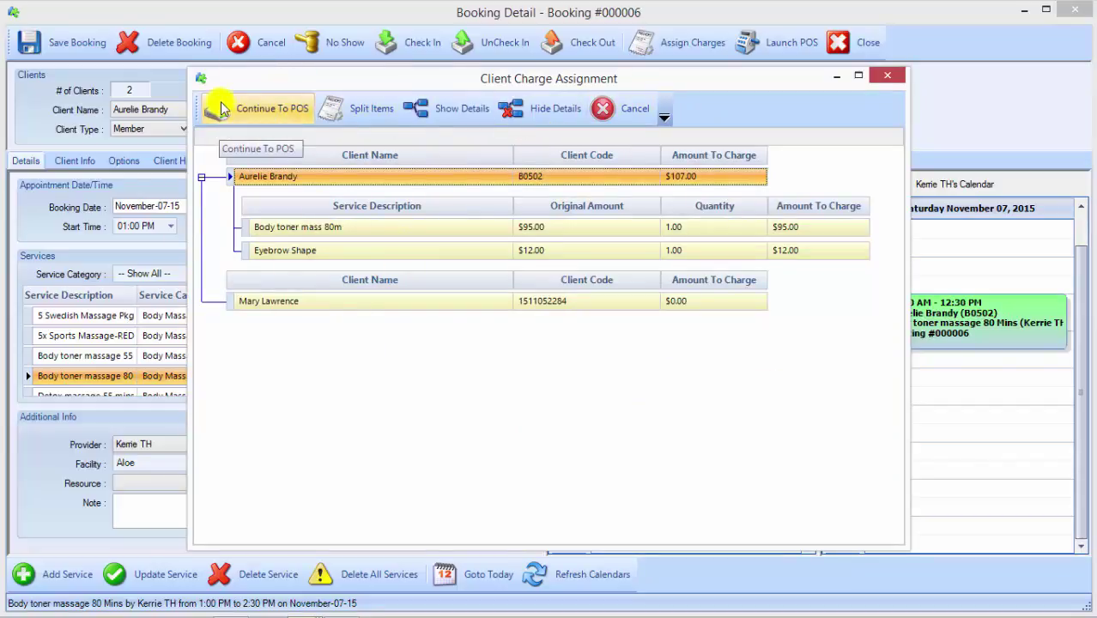
{"action": "left_click", "coordinate": [261, 113]}
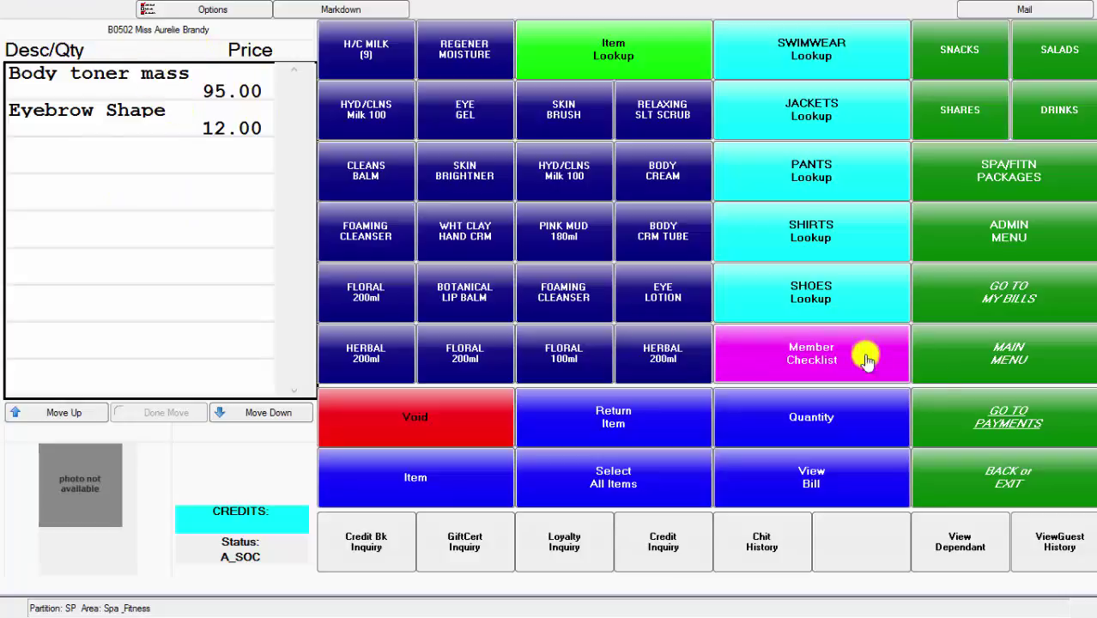
Step: Charge the 107.00 bill to the member account, skip printing, and decline commission distribution
{"action": "left_click", "coordinate": [988, 415]}
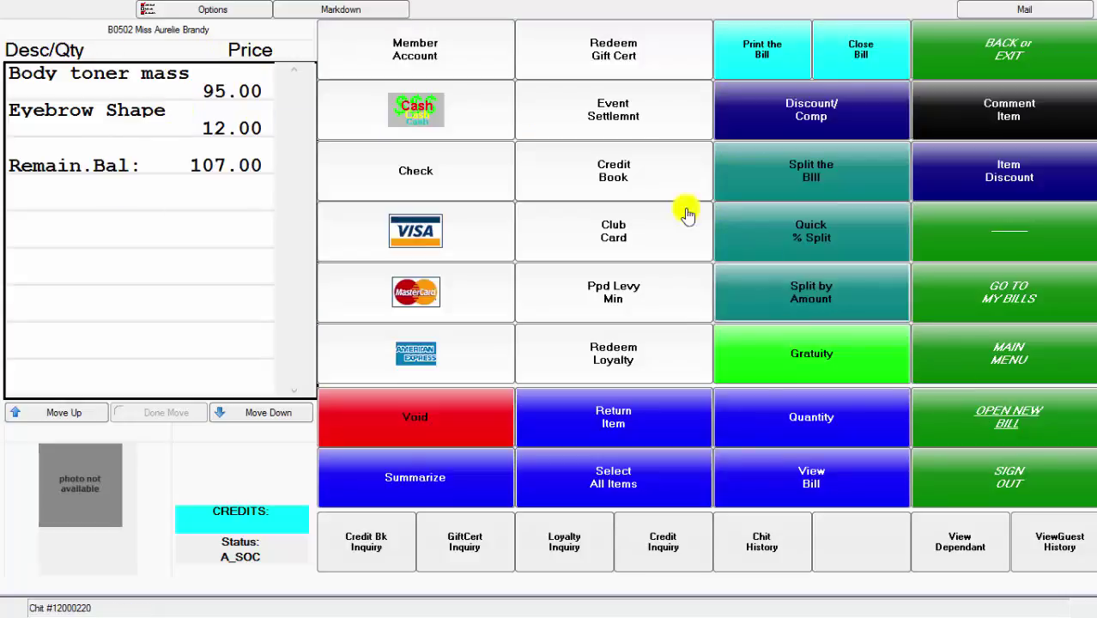
{"action": "left_click", "coordinate": [451, 44]}
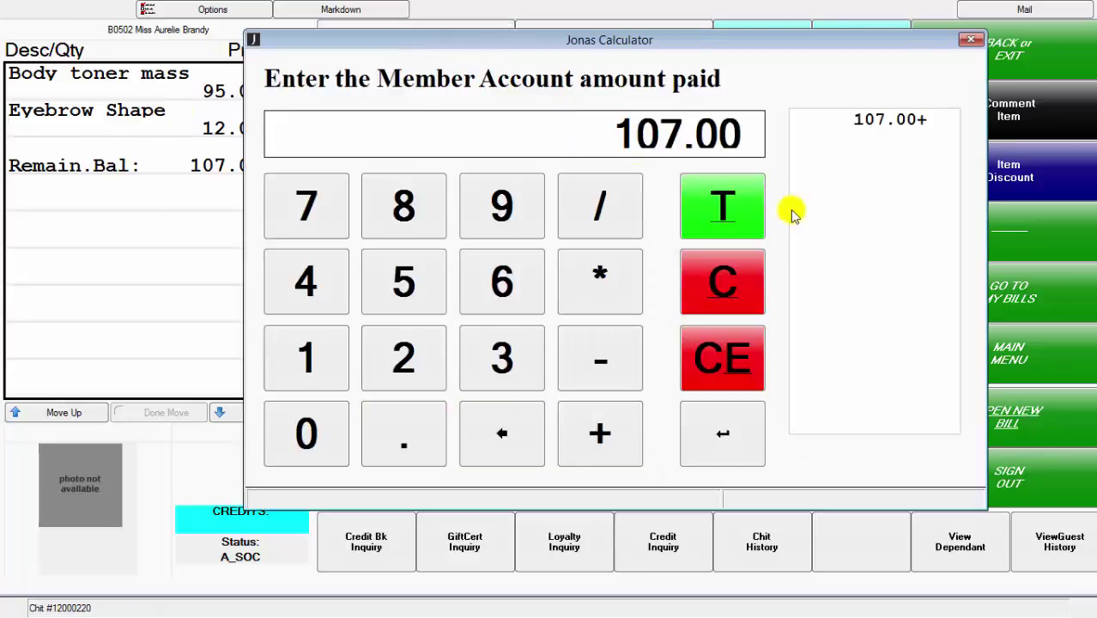
{"action": "left_click", "coordinate": [721, 206]}
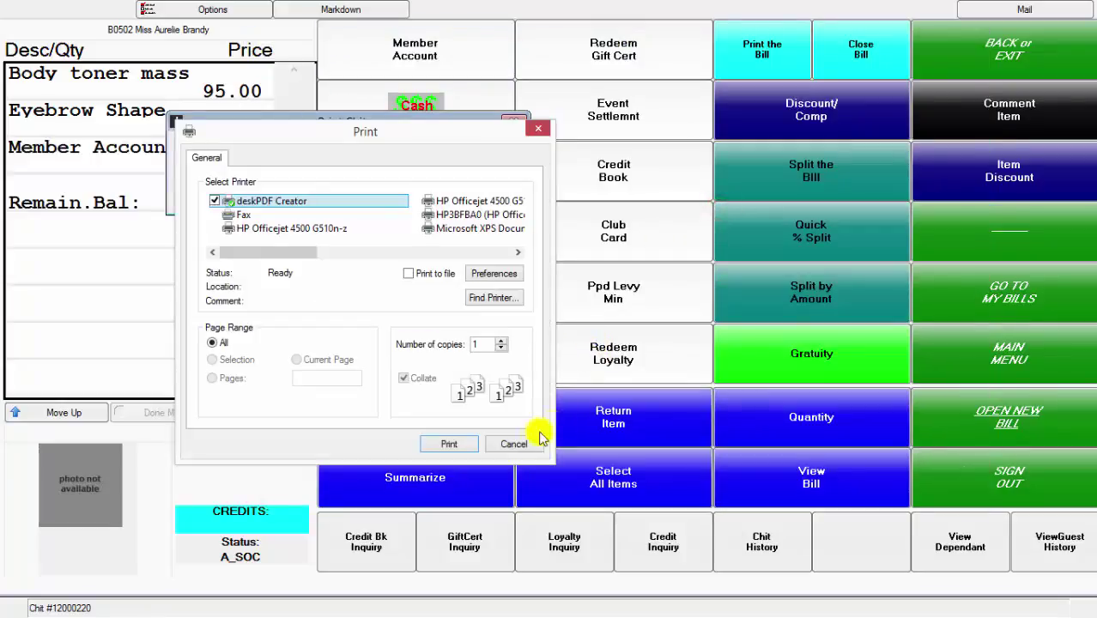
{"action": "left_click", "coordinate": [518, 445]}
{"action": "left_click", "coordinate": [578, 367]}
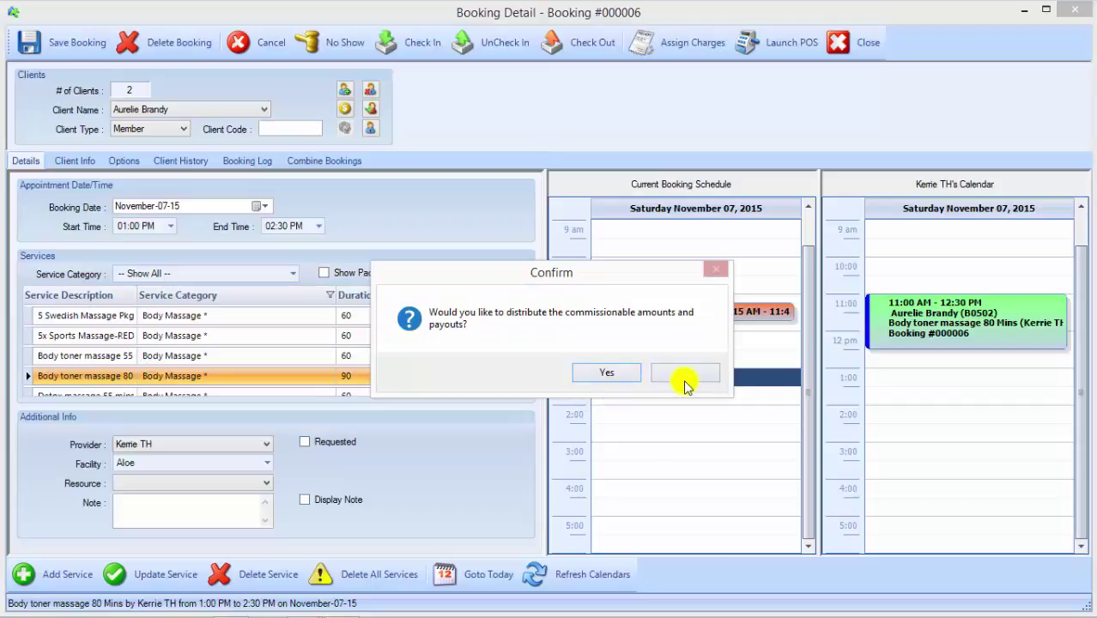
{"action": "left_click", "coordinate": [685, 373]}
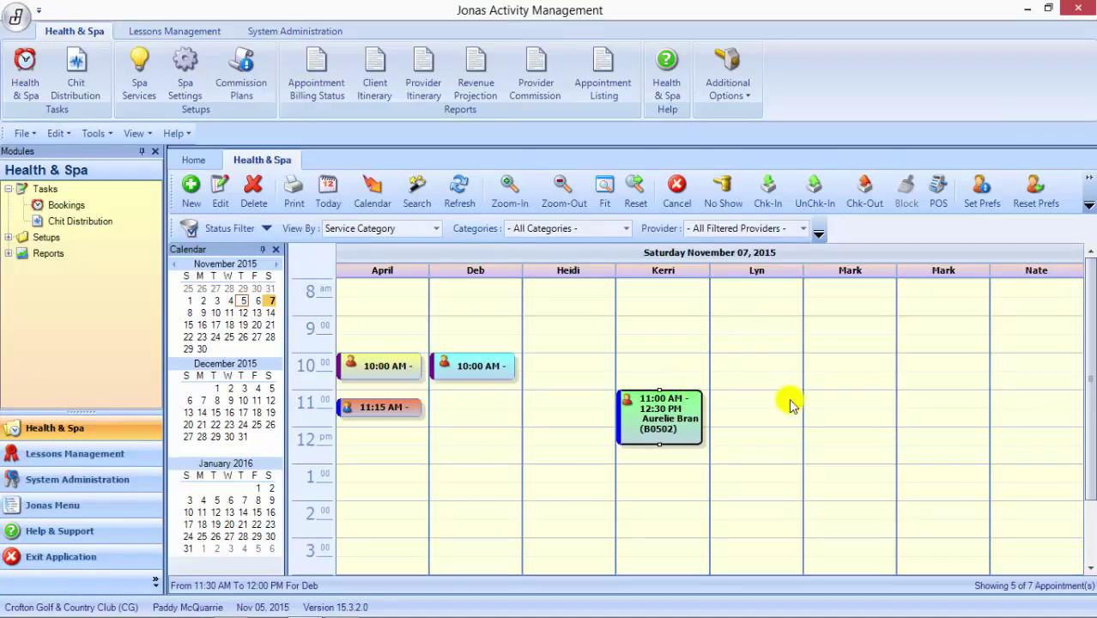